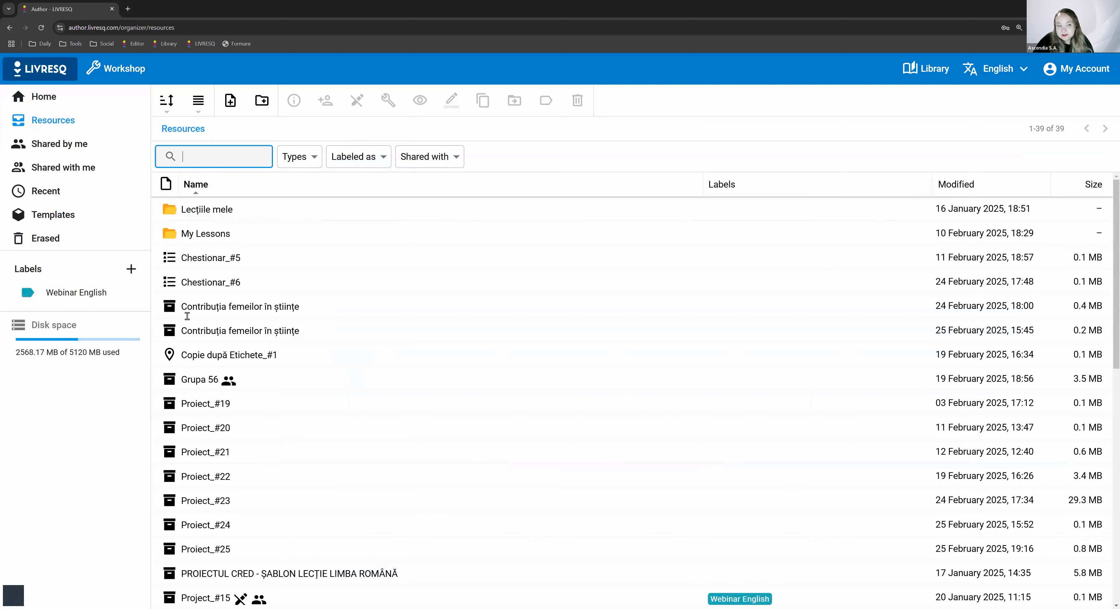
Step: Look over the resource type filters, the search field and the list of items shared by me
click(293, 156)
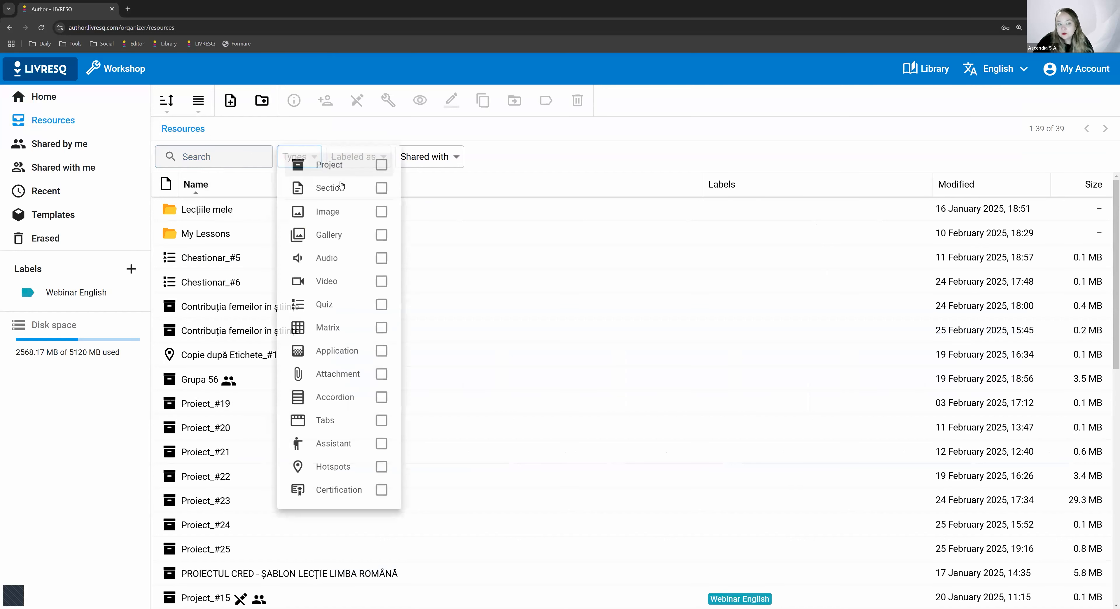
click(140, 128)
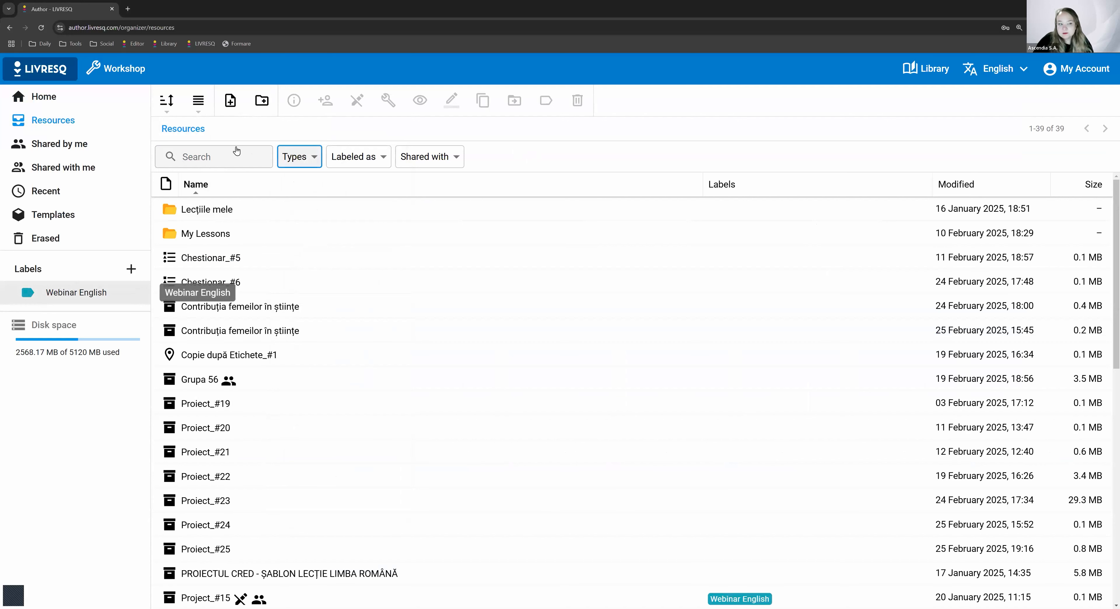
click(258, 151)
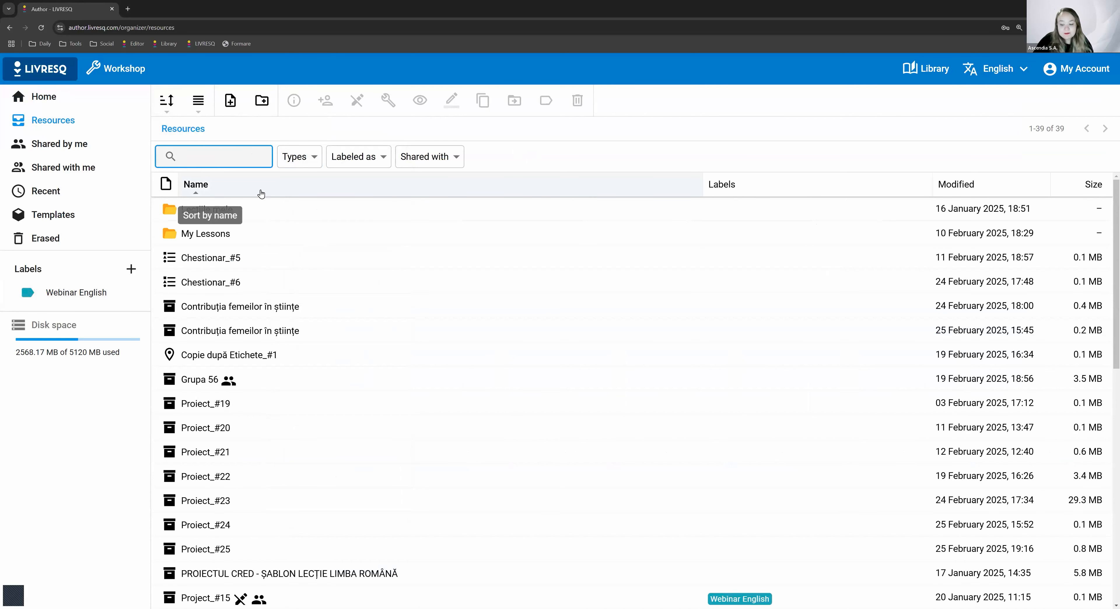
click(72, 147)
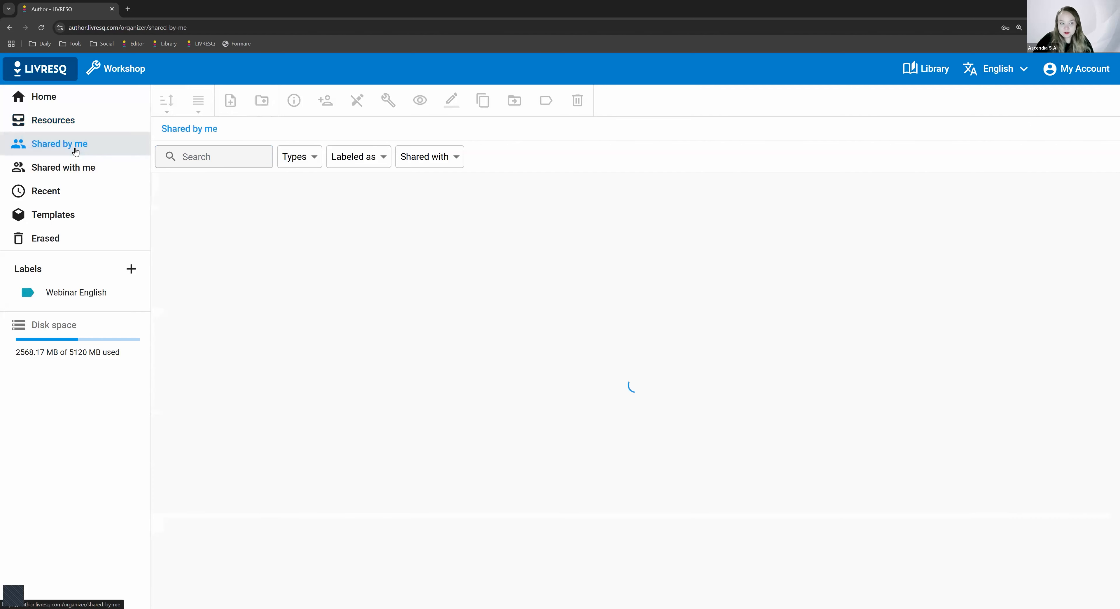
click(54, 129)
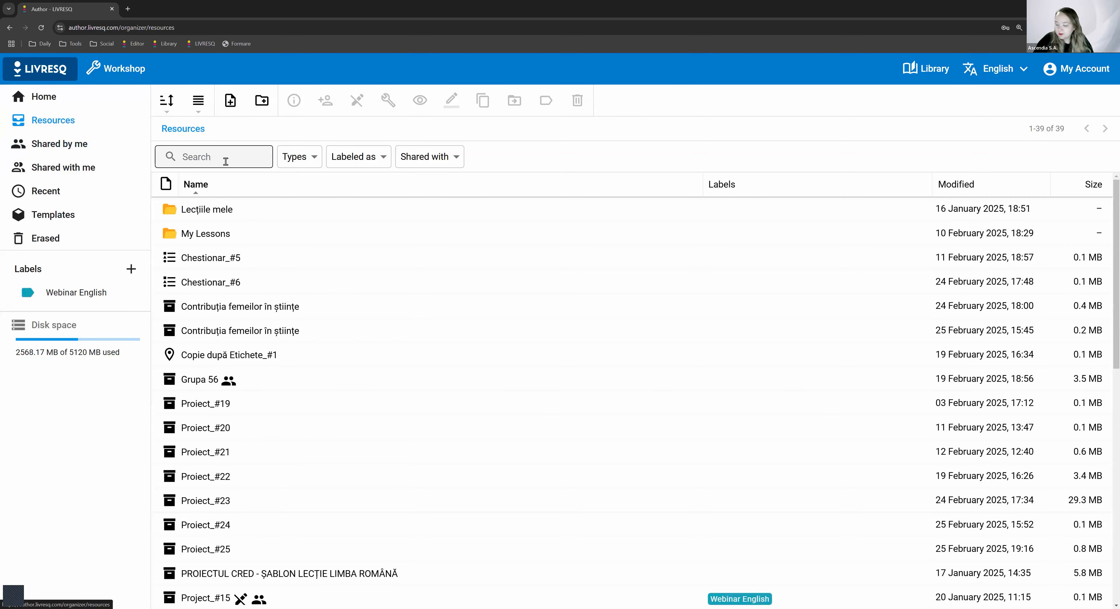
click(243, 157)
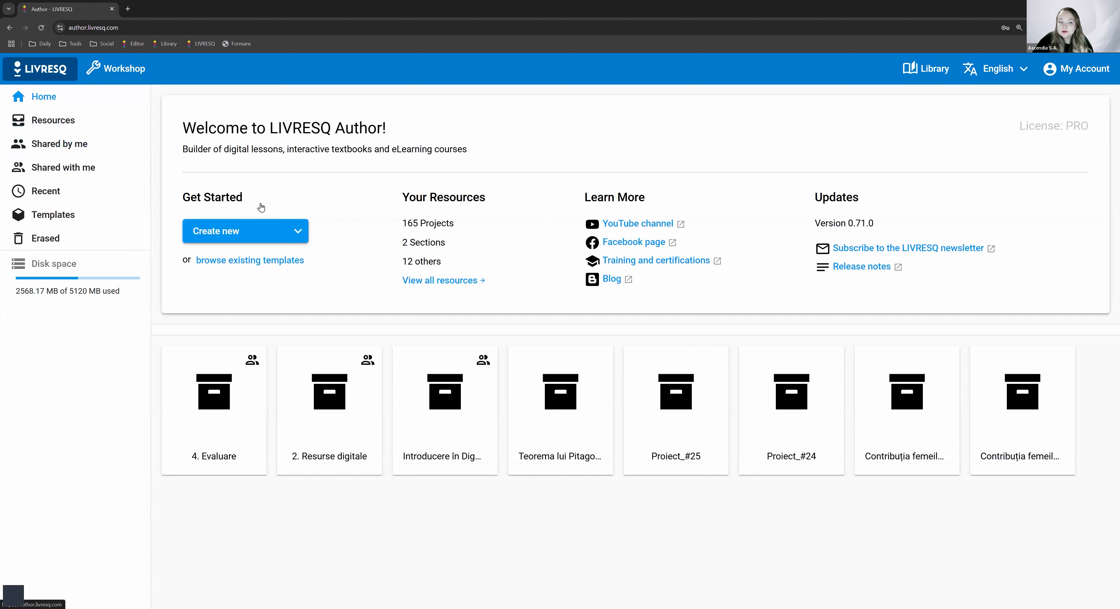
Step: Create a blank new project without a template and open its first section for editing
click(267, 228)
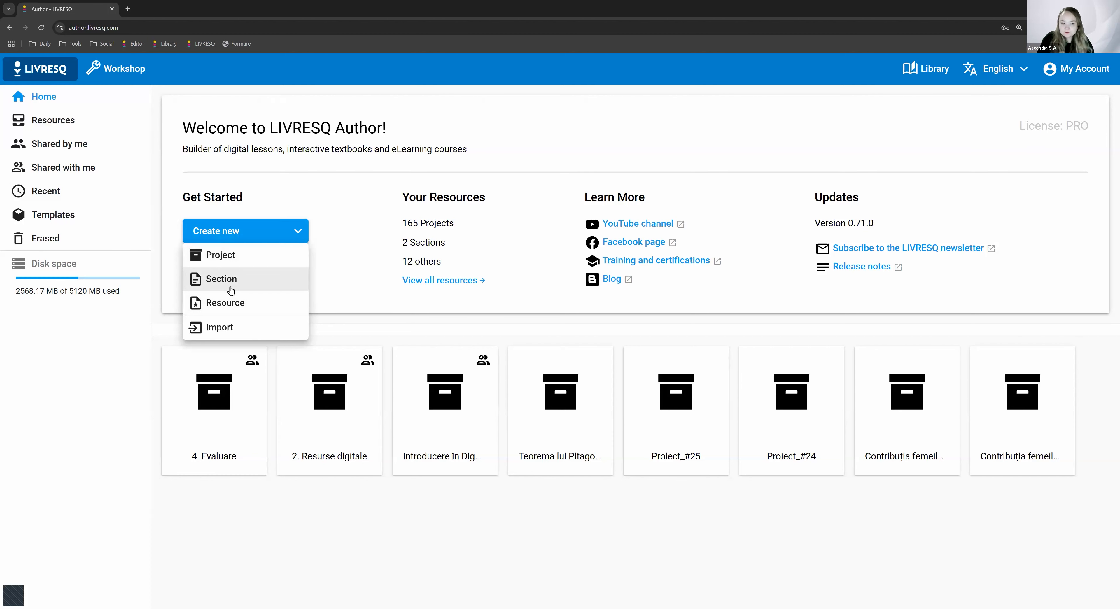
click(249, 255)
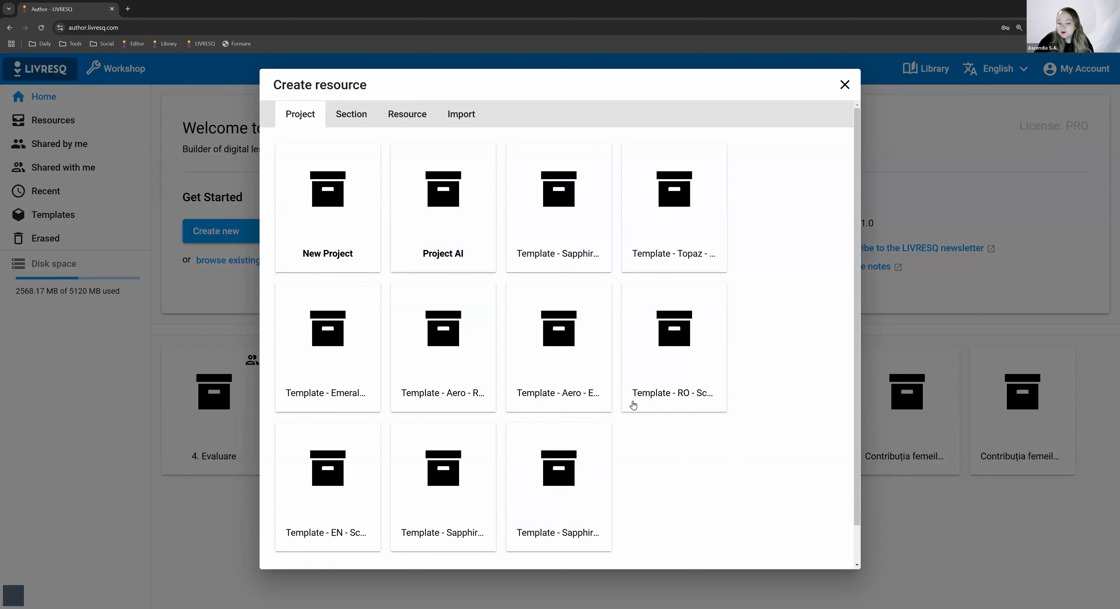
scroll(608, 414, down, 1)
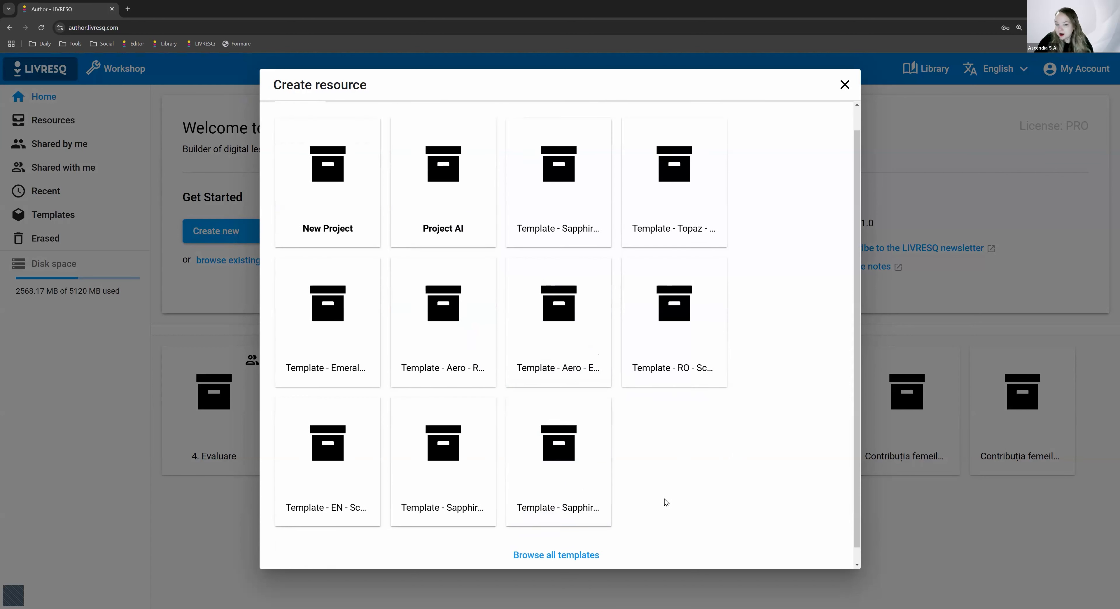
scroll(664, 504, up, 1)
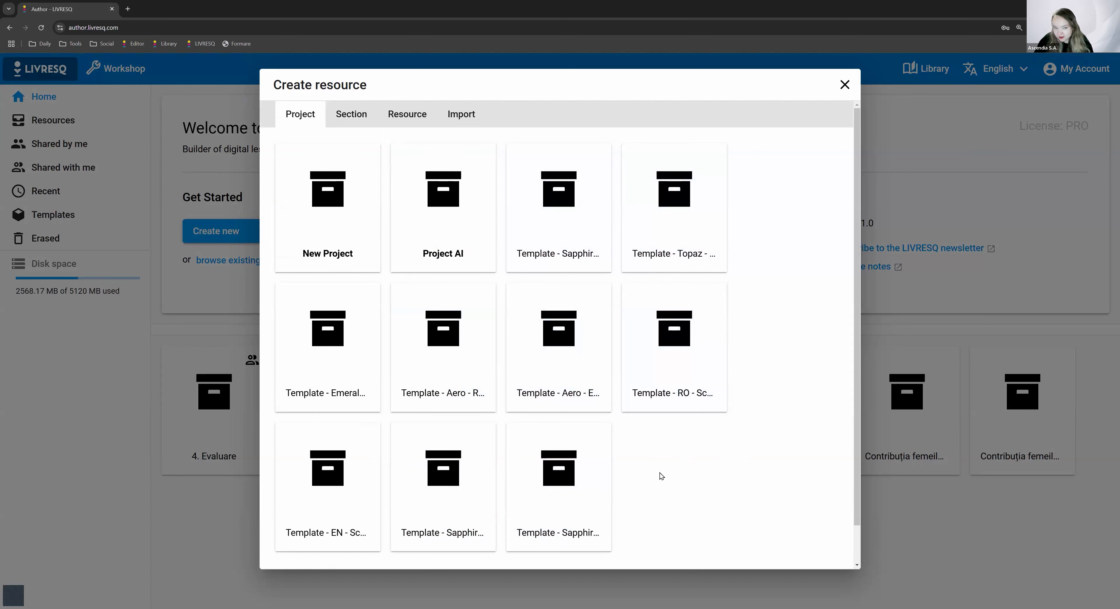
click(349, 248)
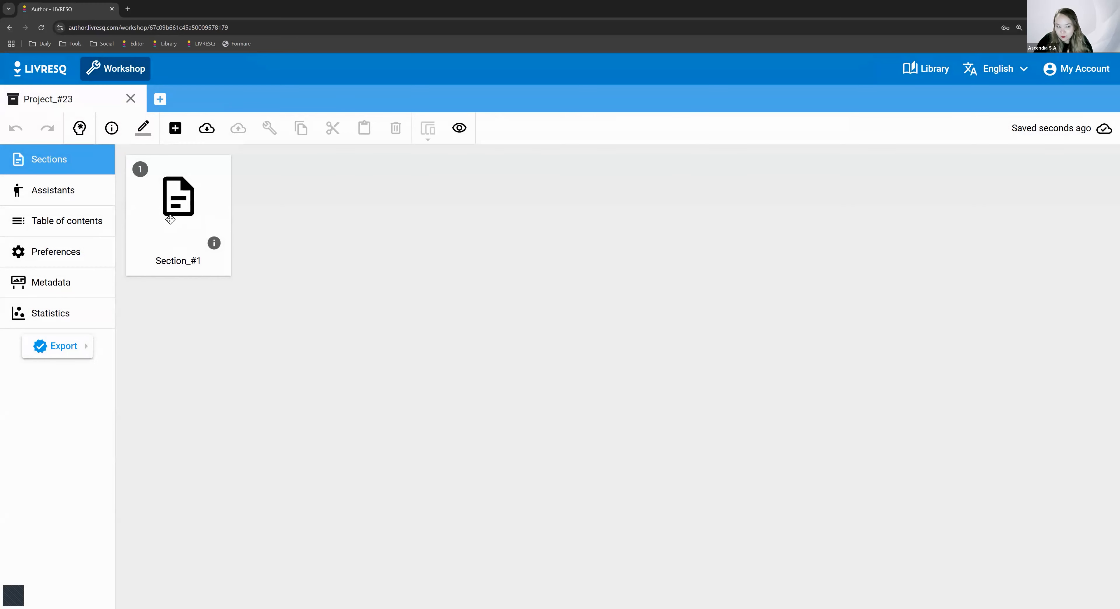
double_click(173, 207)
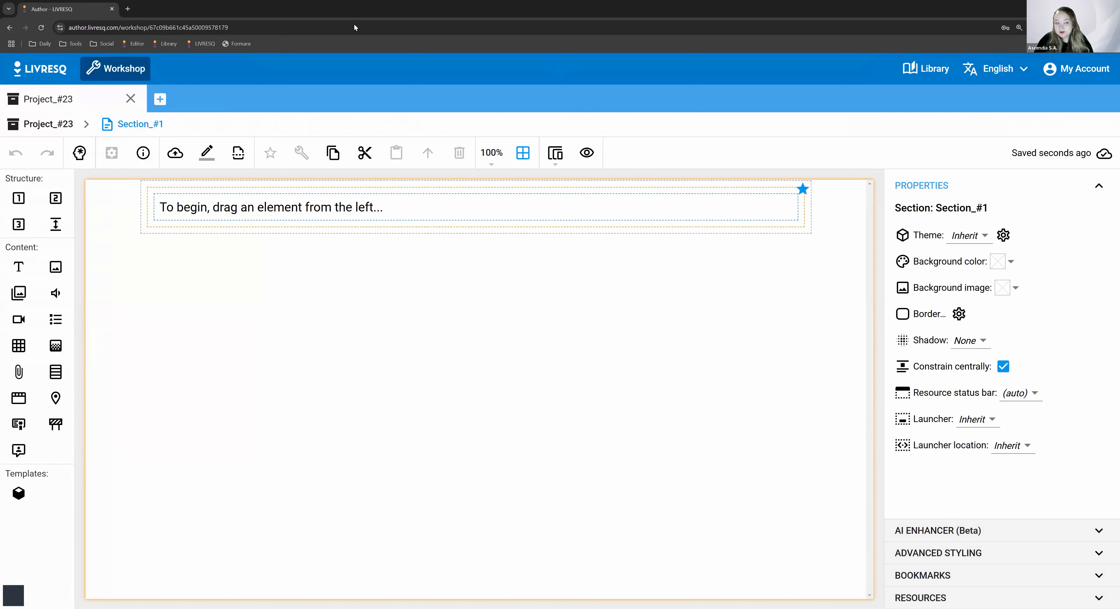
Step: Add a row with 2 cells below the introductory text and select its left cell
click(254, 233)
click(241, 206)
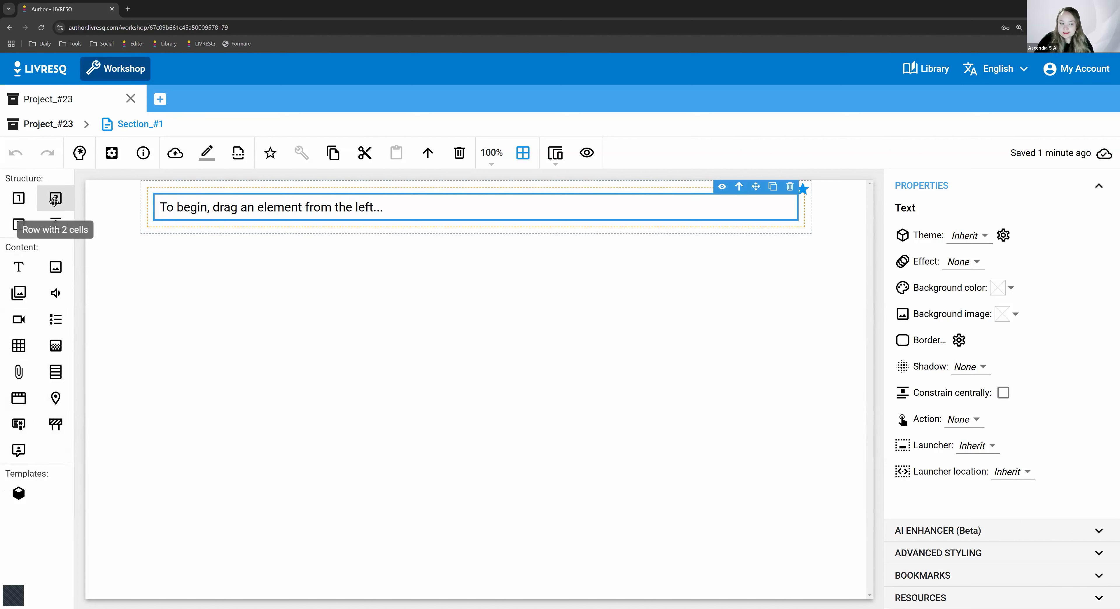
drag(56, 200, 244, 303)
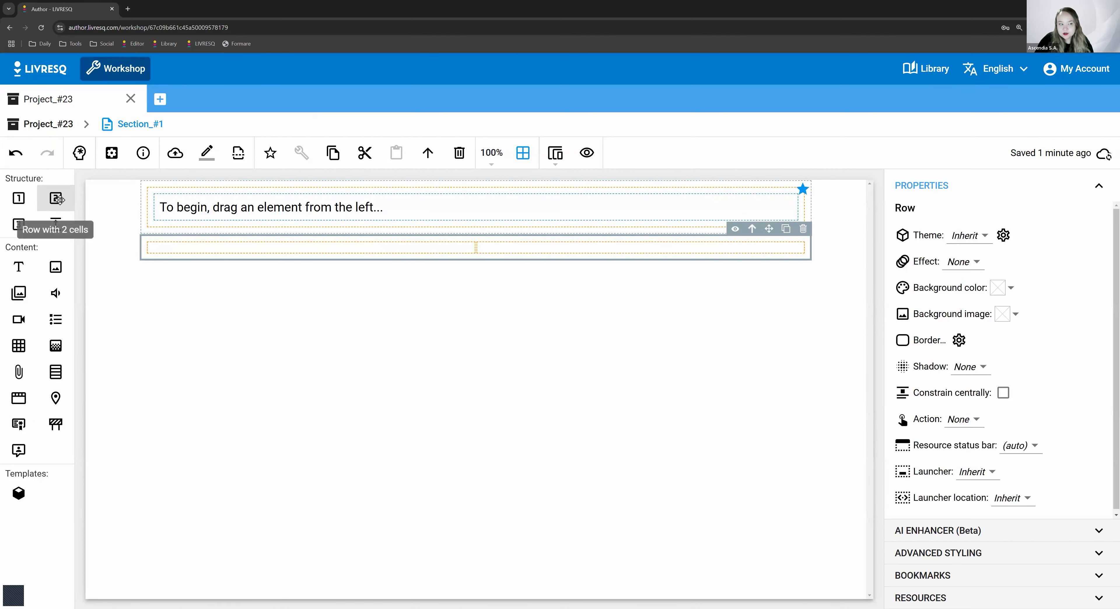
click(198, 247)
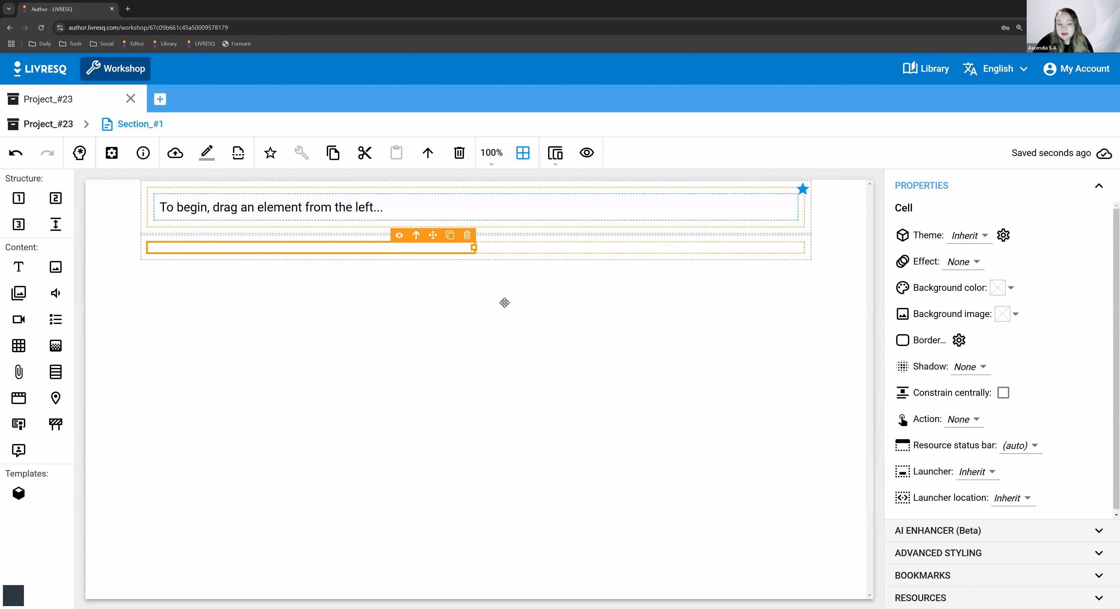
click(167, 266)
click(179, 252)
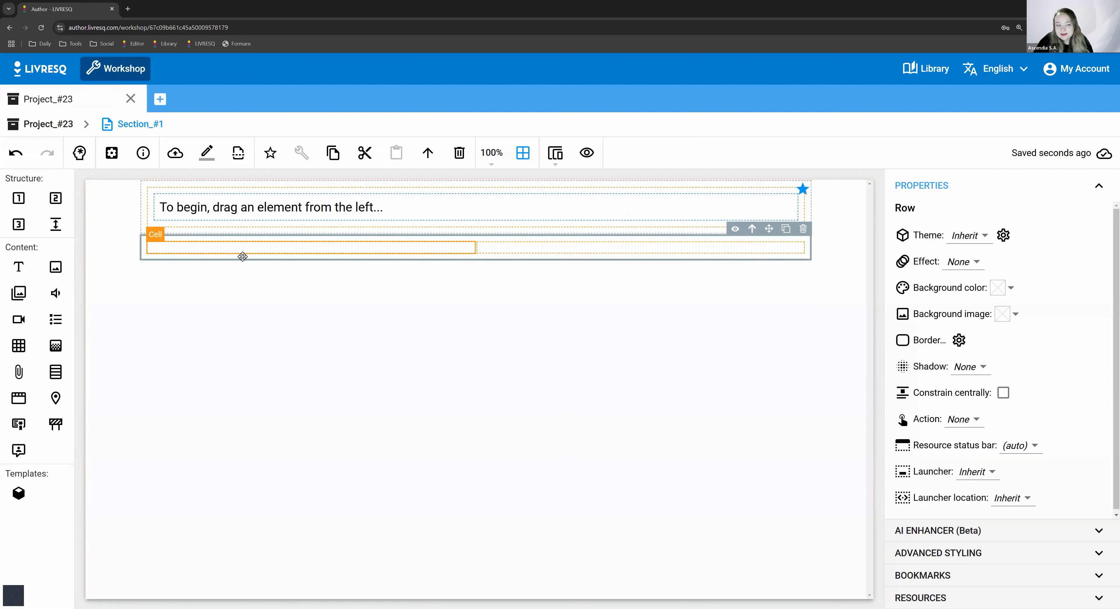
click(259, 248)
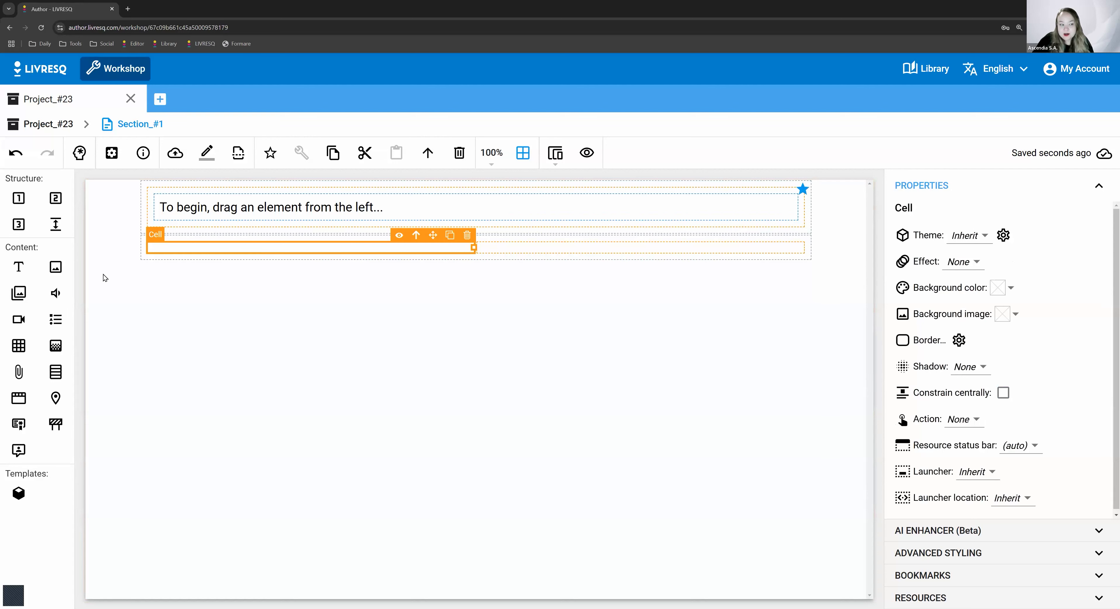
Step: Place a text element in the row's left cell and an image element in its right cell
drag(18, 266, 244, 233)
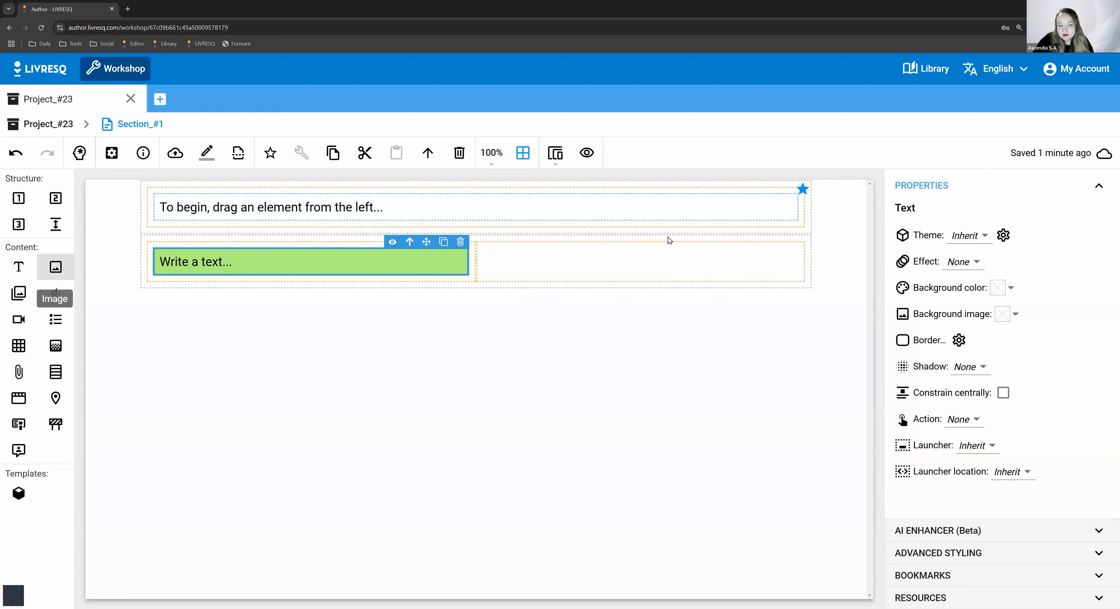
drag(251, 267, 655, 265)
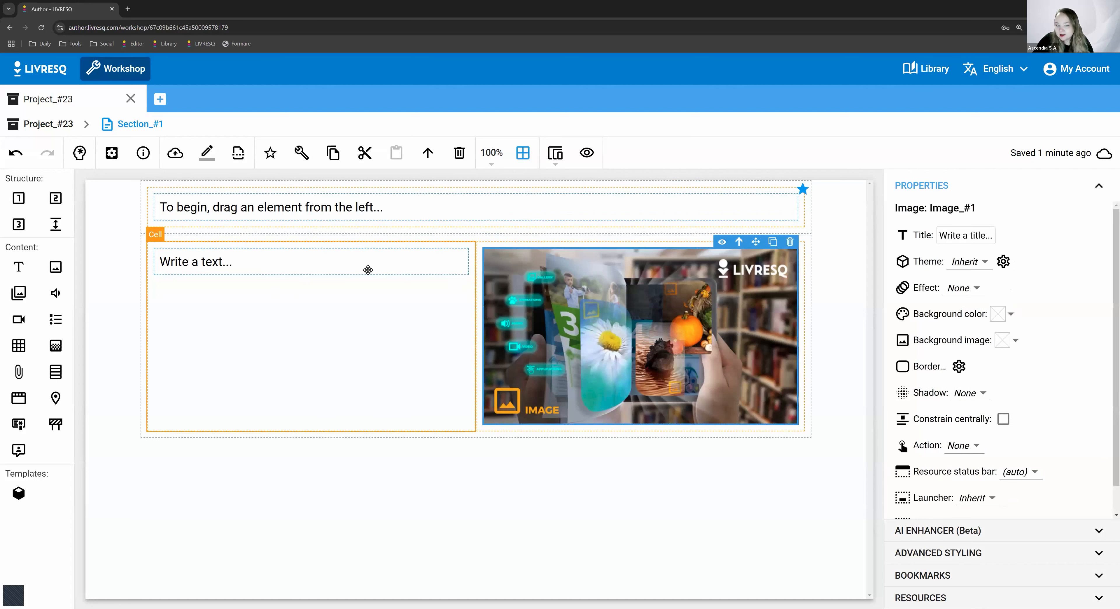
click(332, 273)
click(346, 275)
Step: Preview the section in view mode and return to editing
click(408, 329)
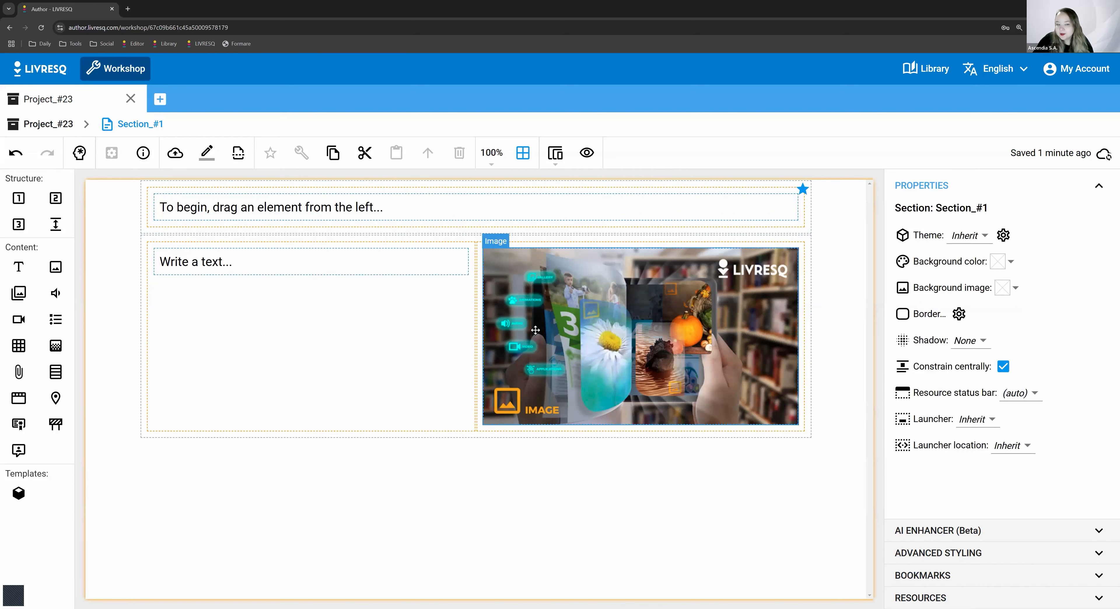
click(587, 152)
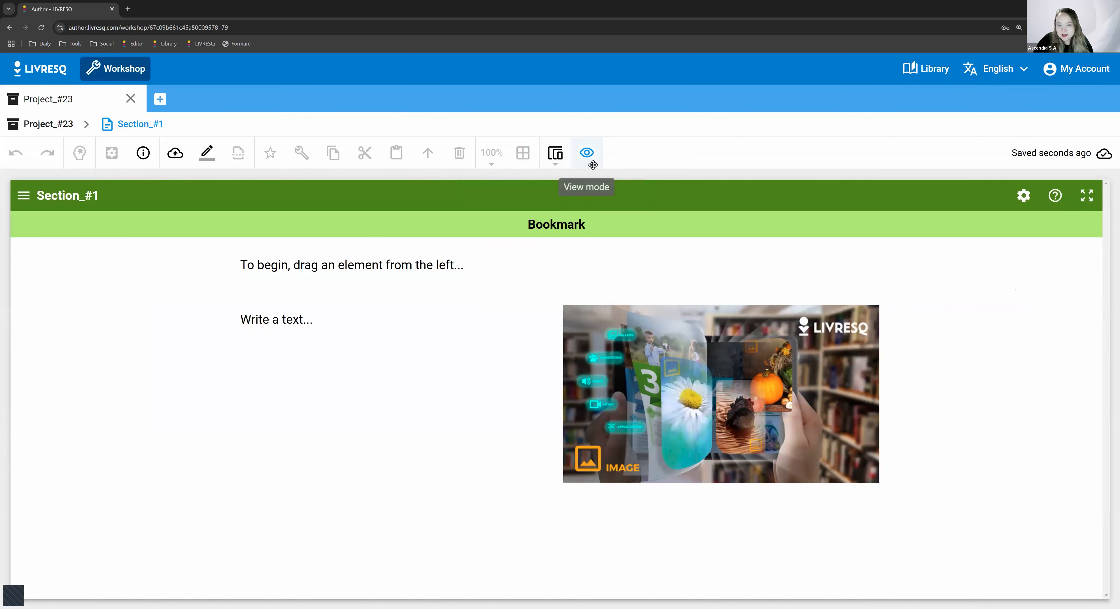
click(586, 154)
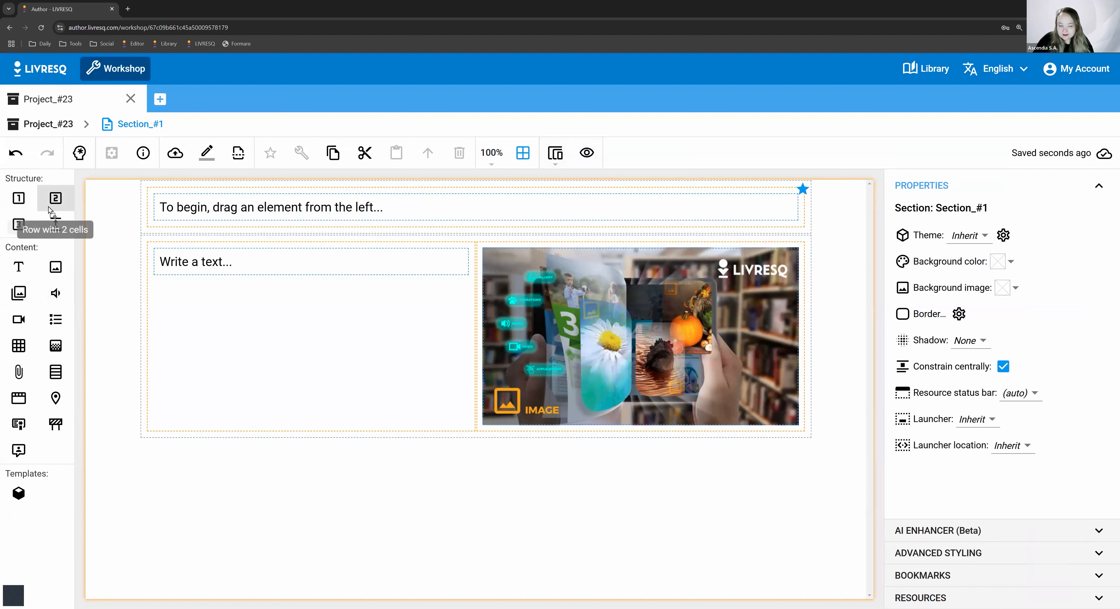
Step: Add another row with 2 cells below the text and image row and place a gallery in its left cell
drag(51, 210, 126, 448)
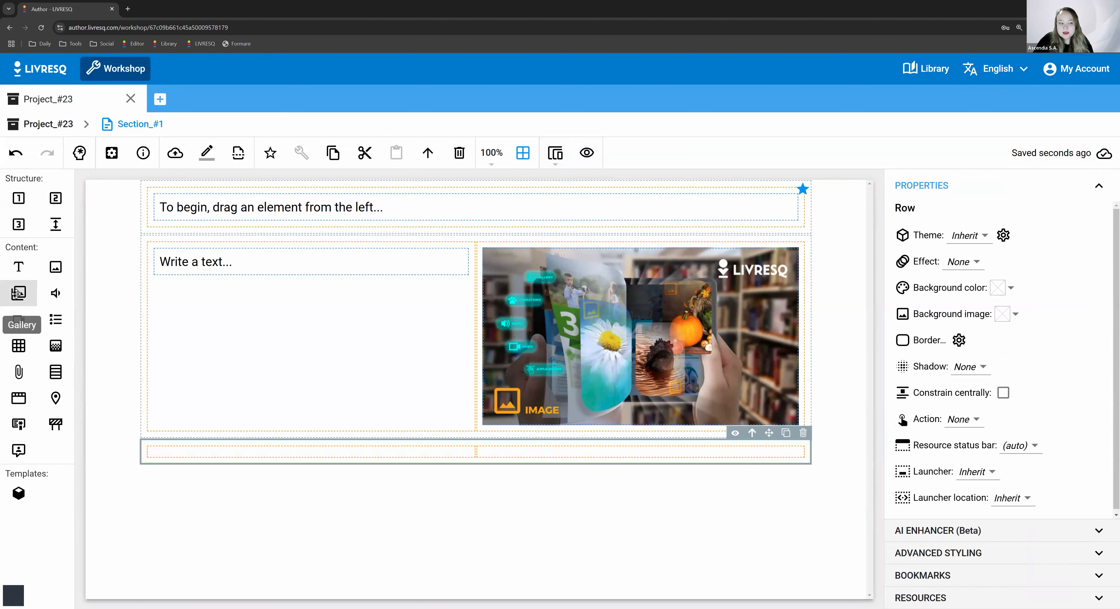
drag(17, 293, 250, 453)
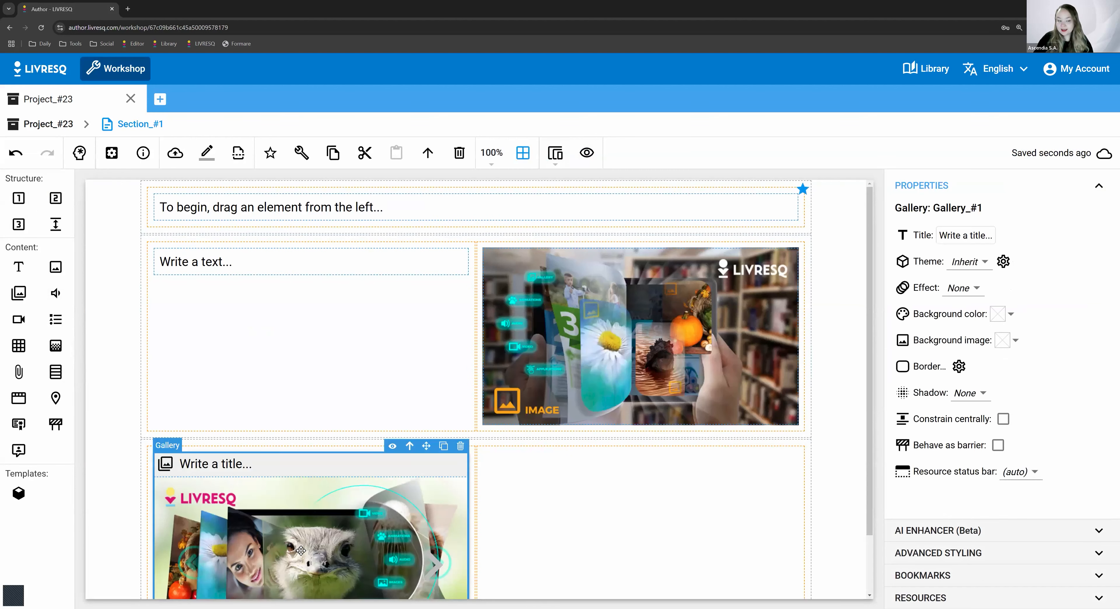
scroll(296, 551, down, 2)
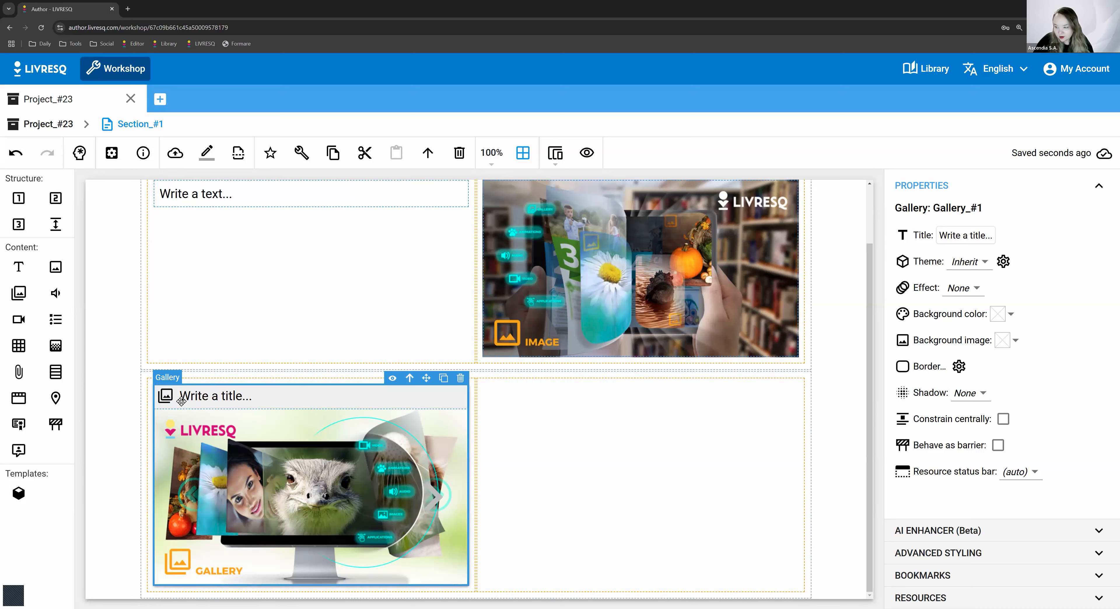
Step: Set the gallery element's title to "Gallery"
click(959, 236)
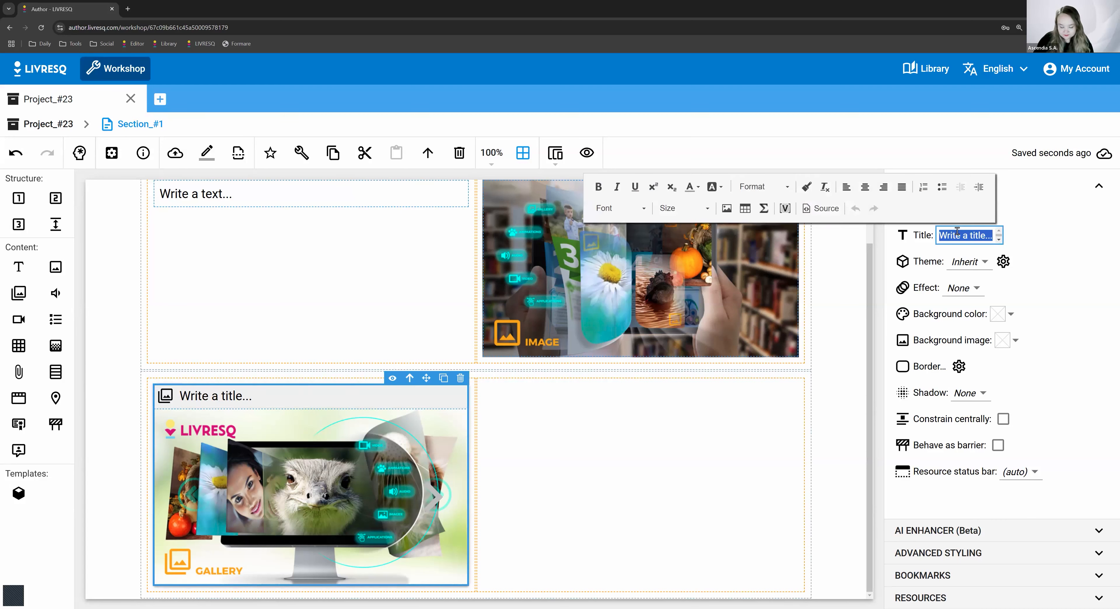
text(Gallery)
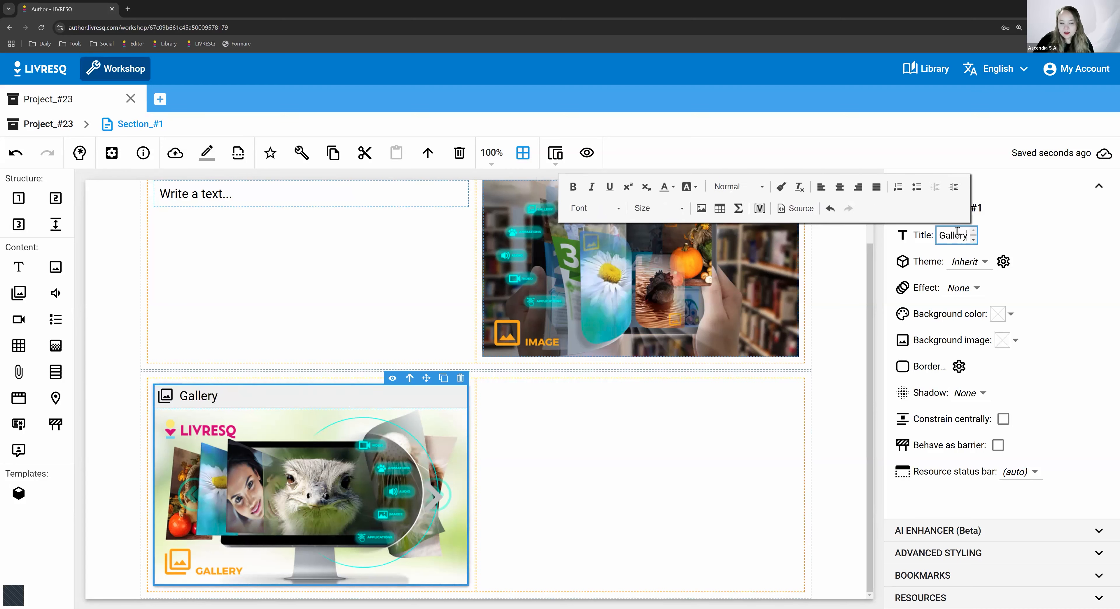
click(325, 351)
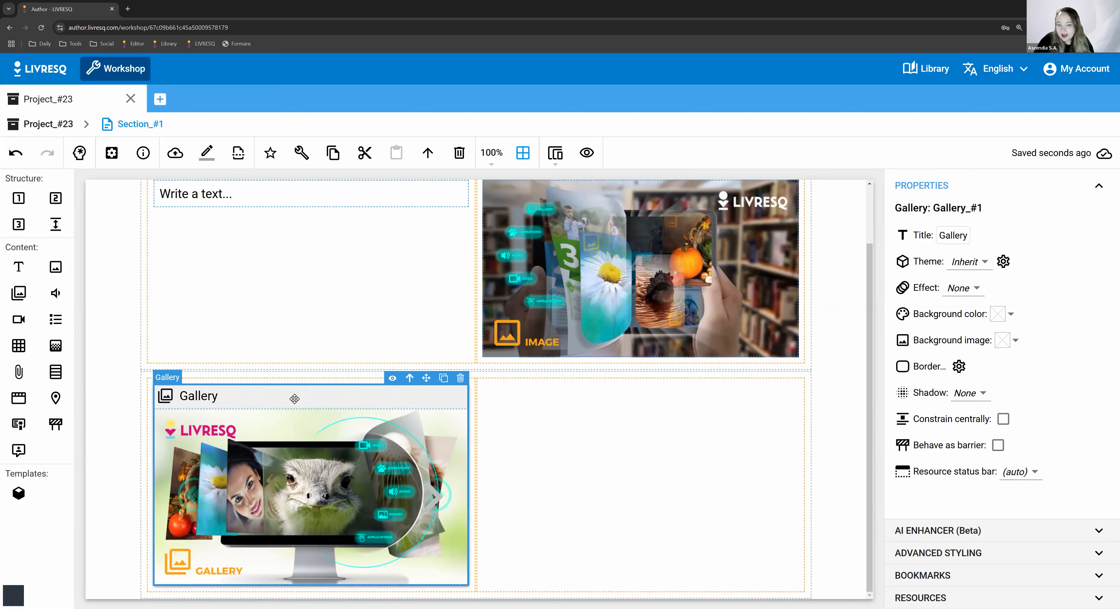
Step: Add the help message "Use the arrows to navigate inside the gallery" to the gallery and return to the section
double_click(287, 458)
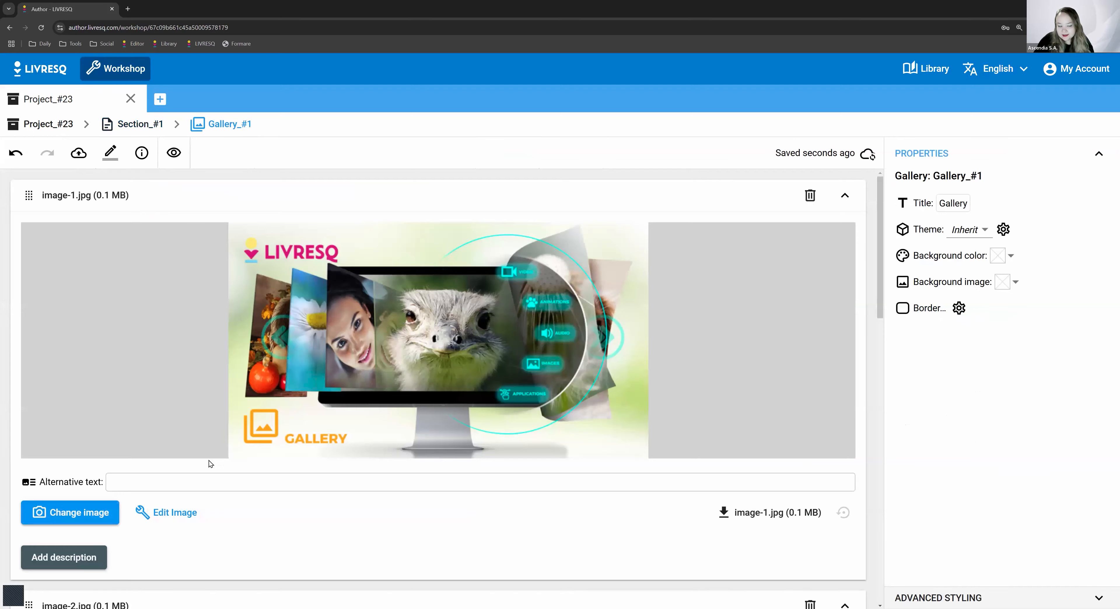
scroll(210, 464, down, 15)
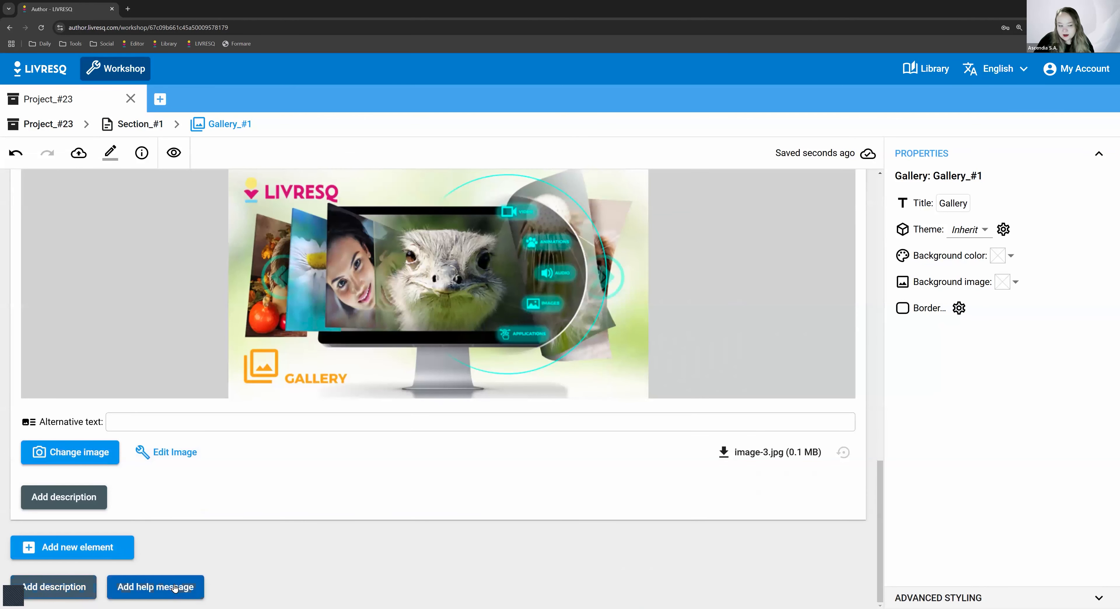
click(175, 594)
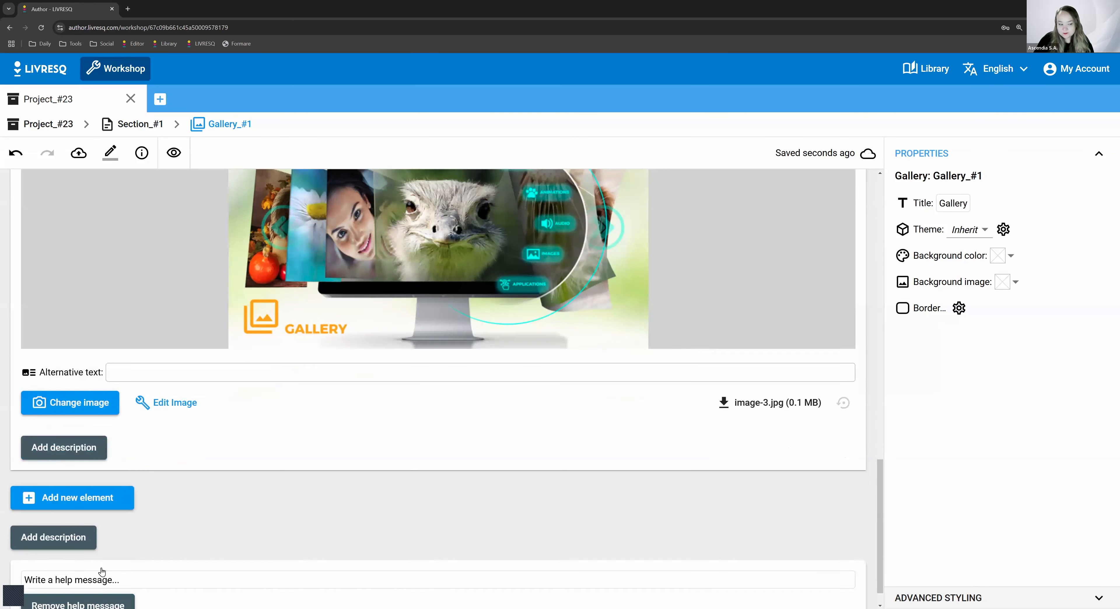
click(113, 546)
text(Use)
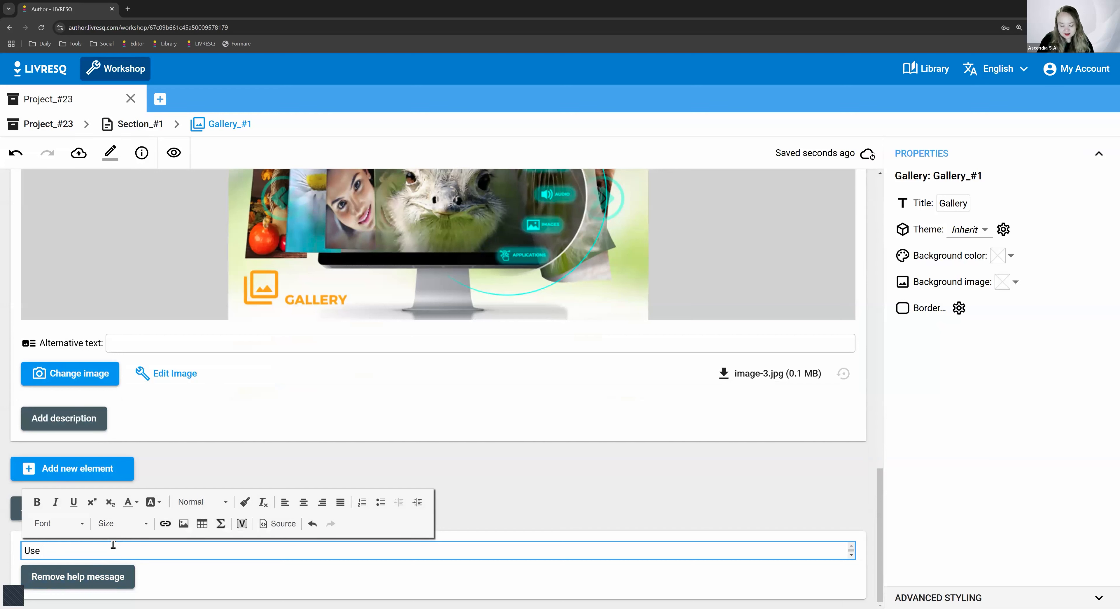
text(th)
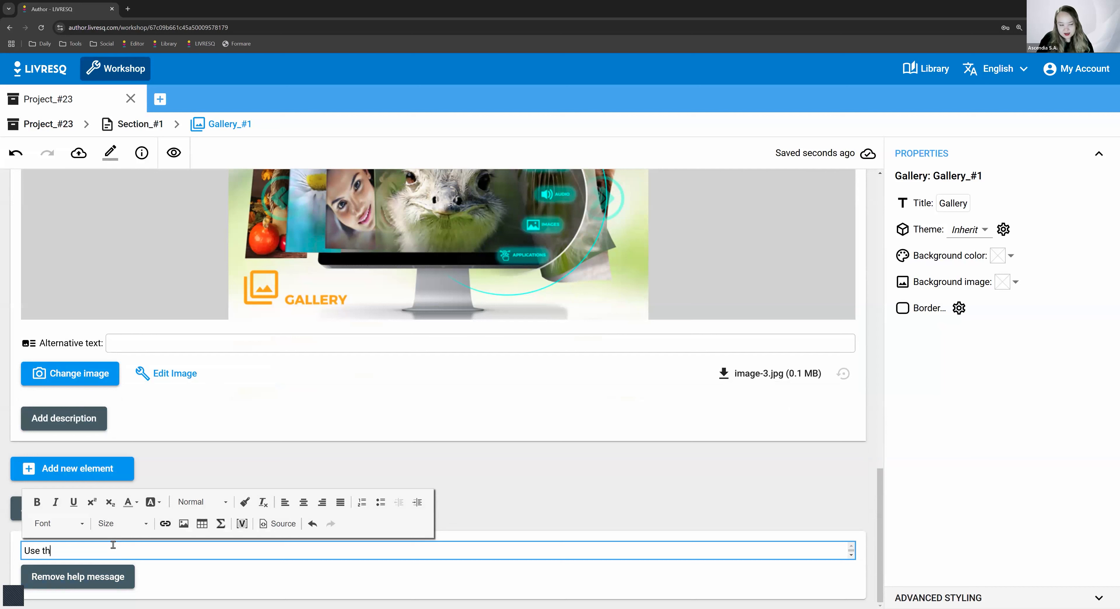
text(e arrows to navigate inside the gallery)
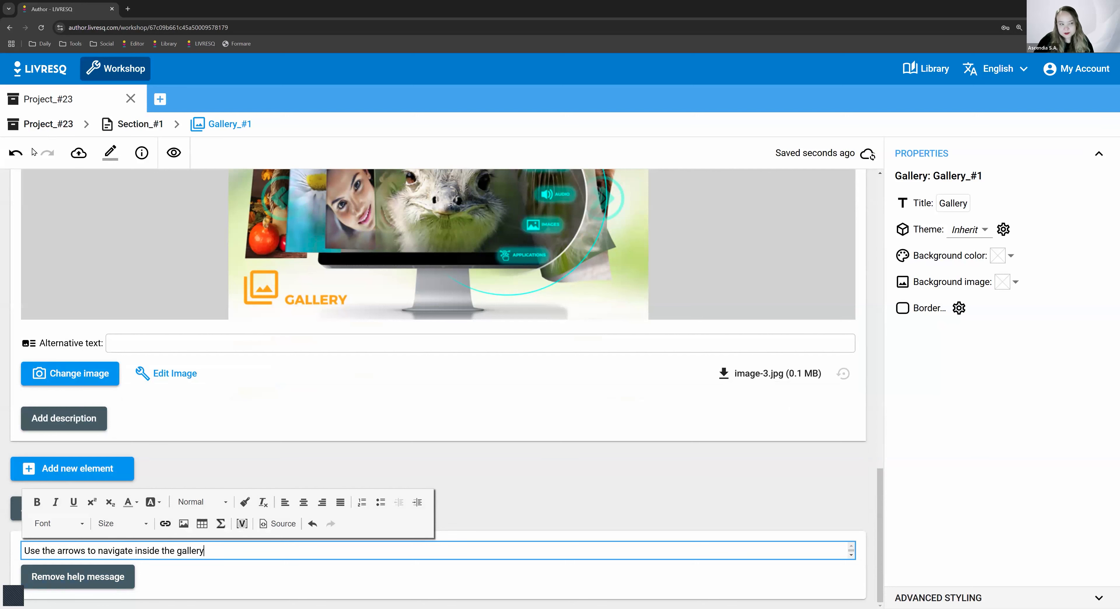
click(126, 124)
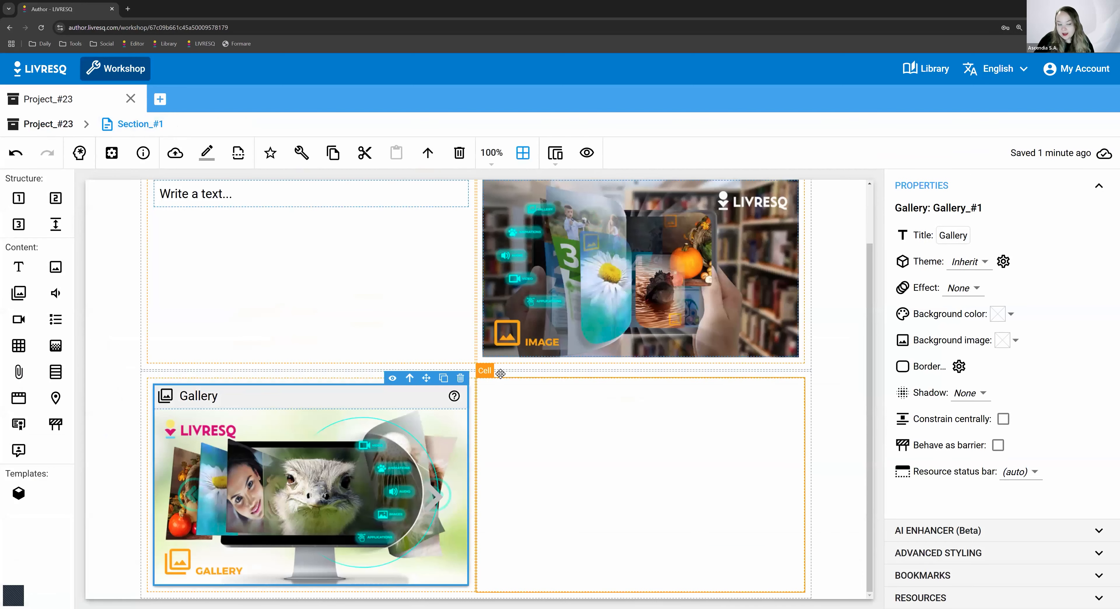
Step: Preview the section, check the gallery's title, help message and navigation arrows, and return to editing
click(587, 153)
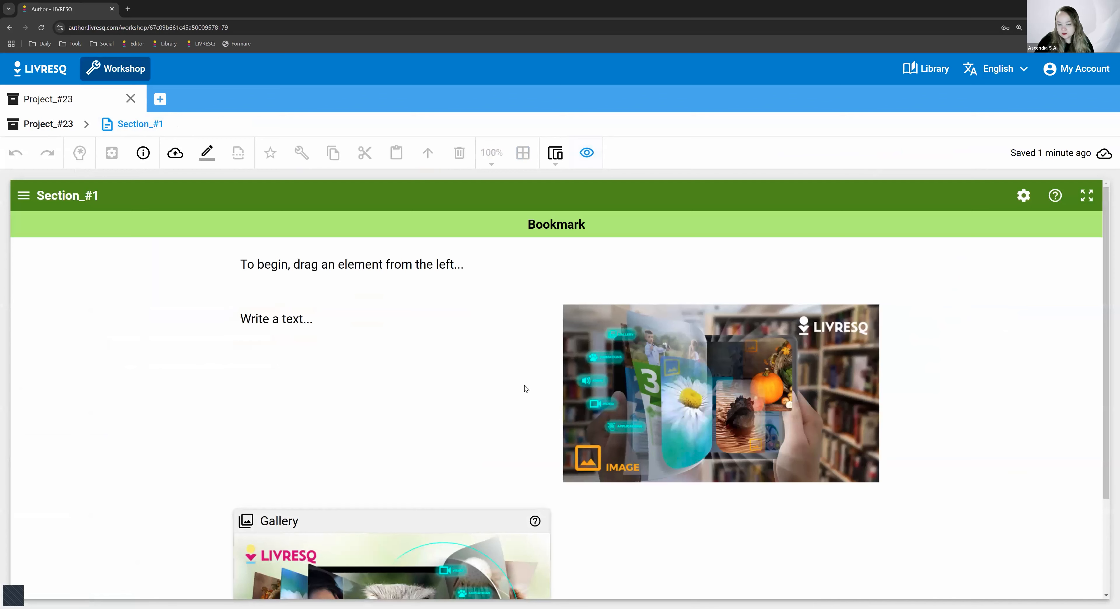
scroll(526, 389, down, 3)
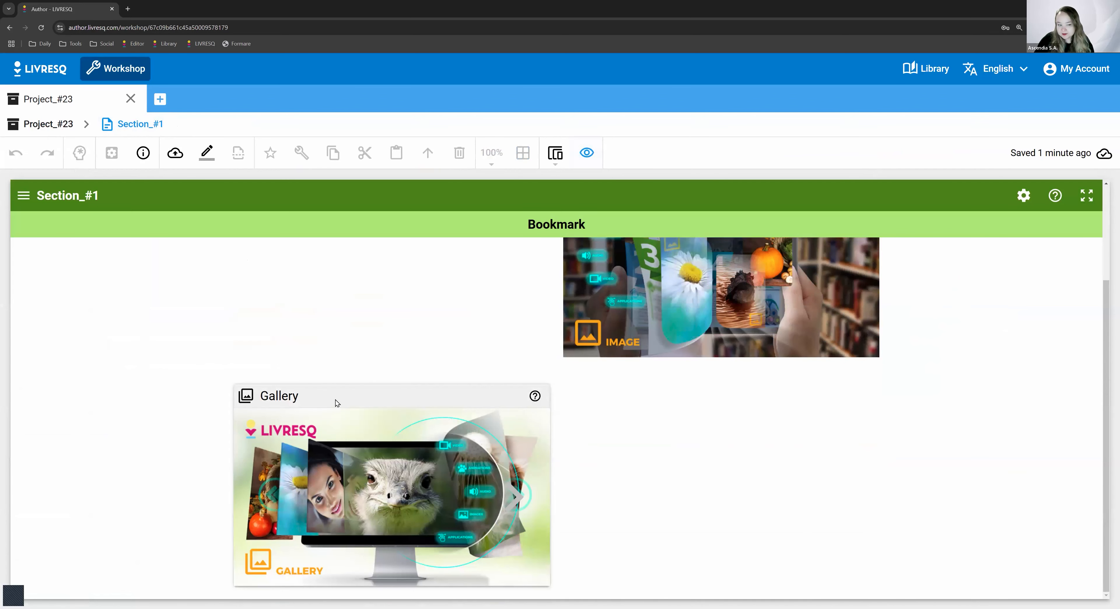
drag(270, 399, 324, 397)
click(319, 400)
drag(271, 397, 330, 396)
click(325, 395)
mouse_move(537, 398)
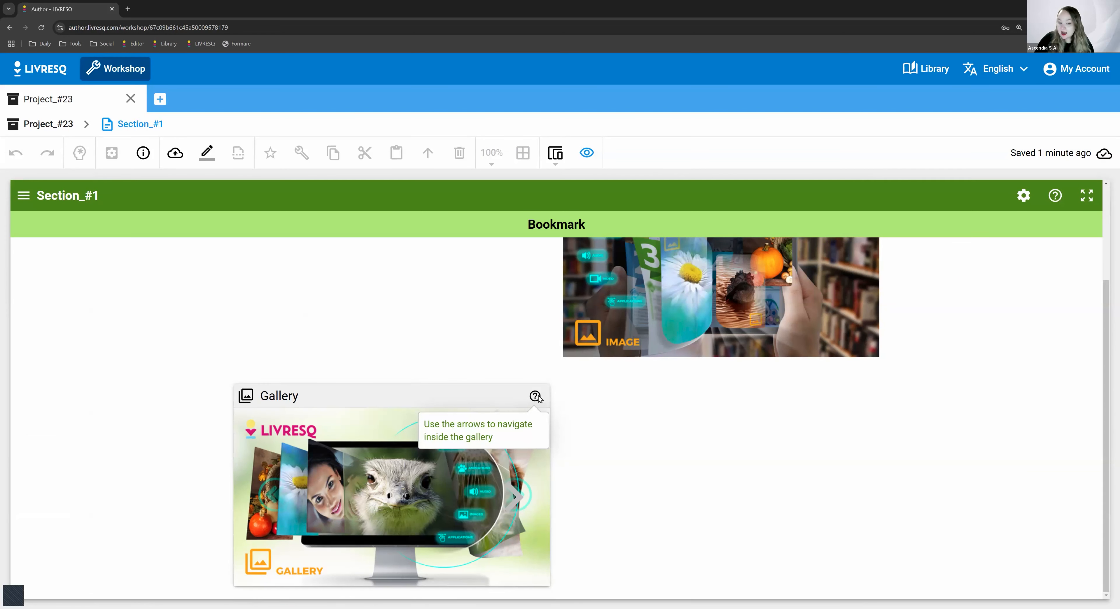
click(521, 496)
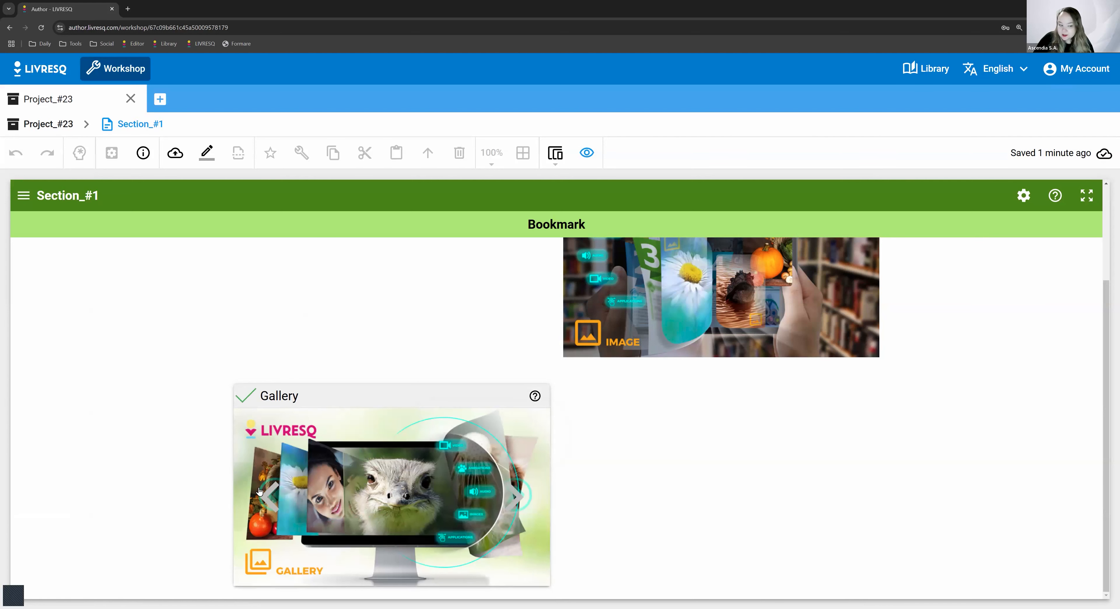
click(587, 157)
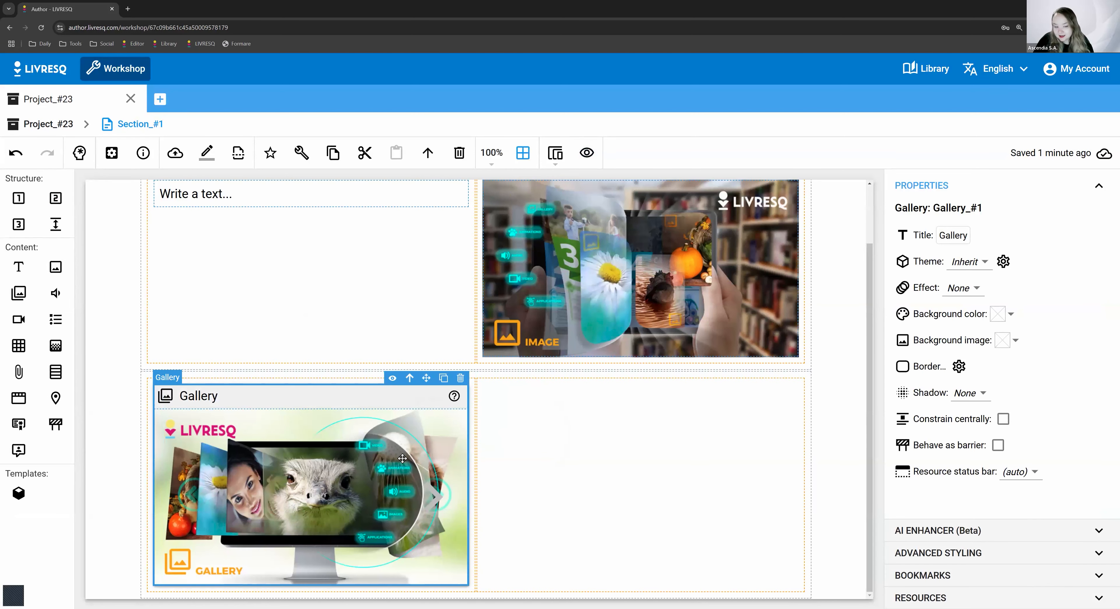
Step: Set the gallery's resource status bar to Hide and open the gallery for editing
click(1017, 473)
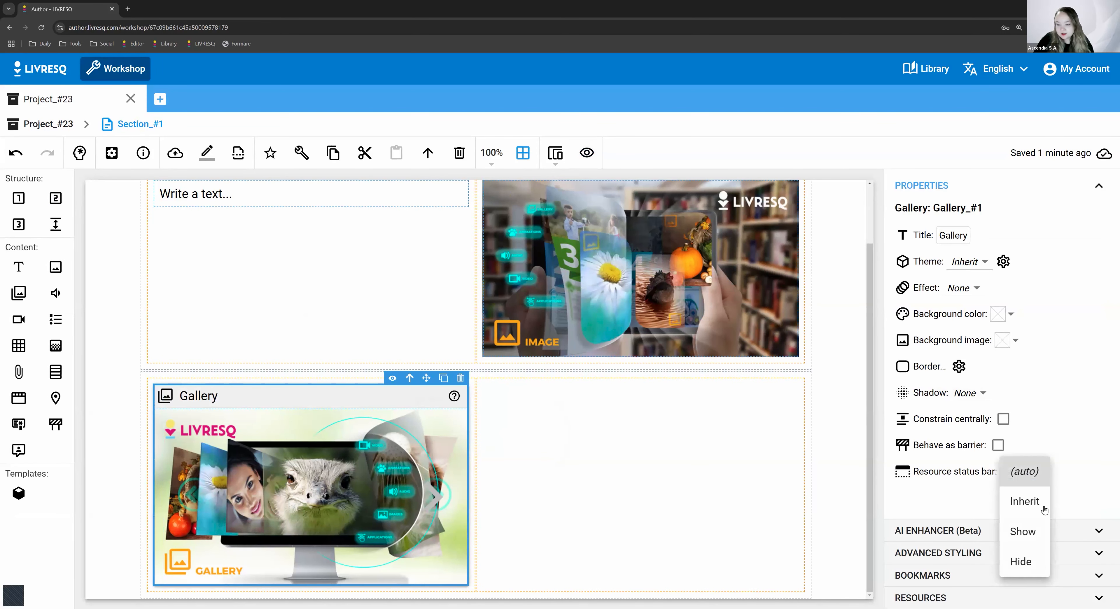
click(1021, 562)
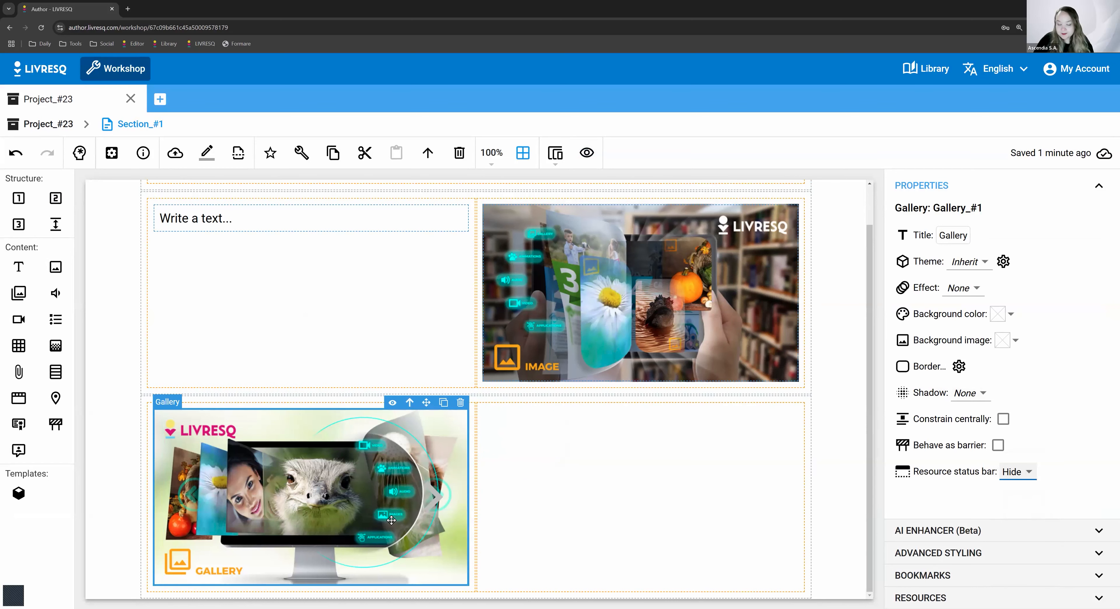
double_click(306, 464)
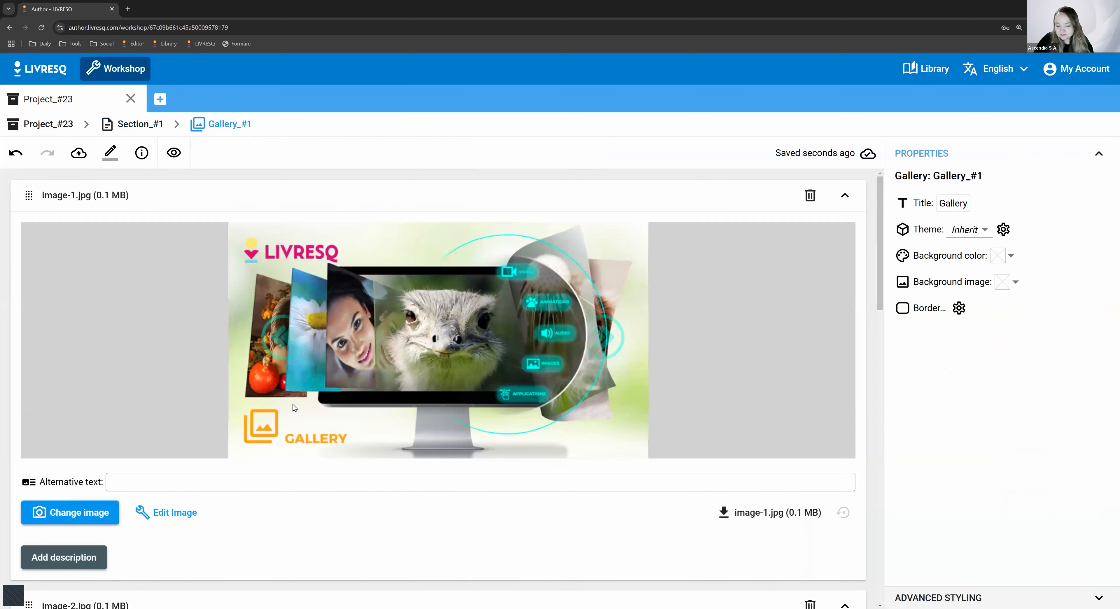
Step: Open the stock photo search with the term "book" to replace the gallery's first image
scroll(338, 412, down, 1)
scroll(437, 329, up, 1)
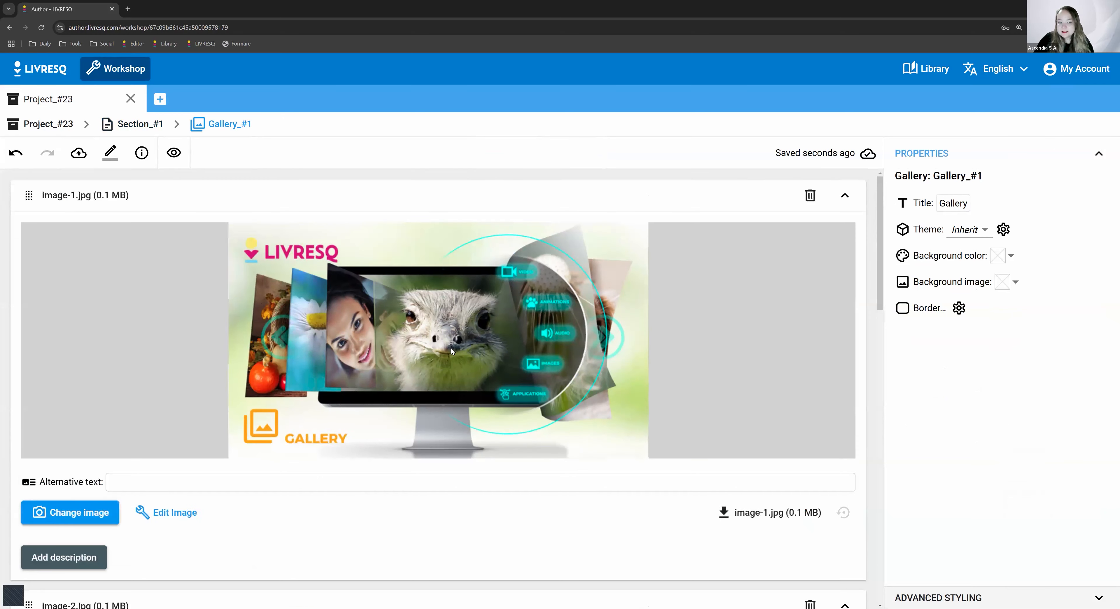
scroll(420, 476, down, 12)
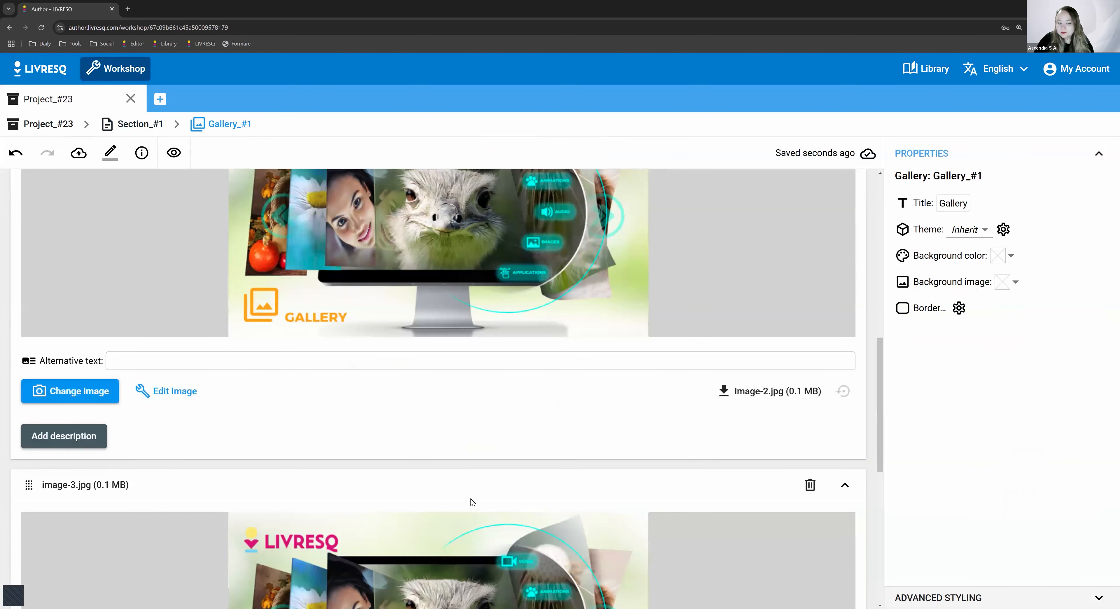
scroll(458, 495, up, 11)
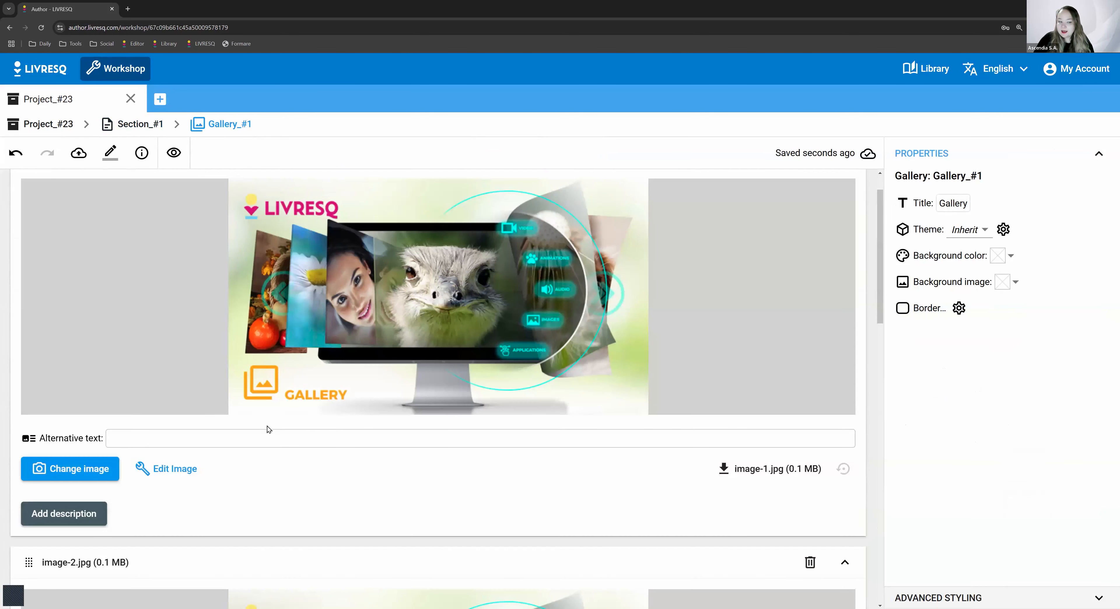
scroll(269, 429, up, 1)
click(62, 511)
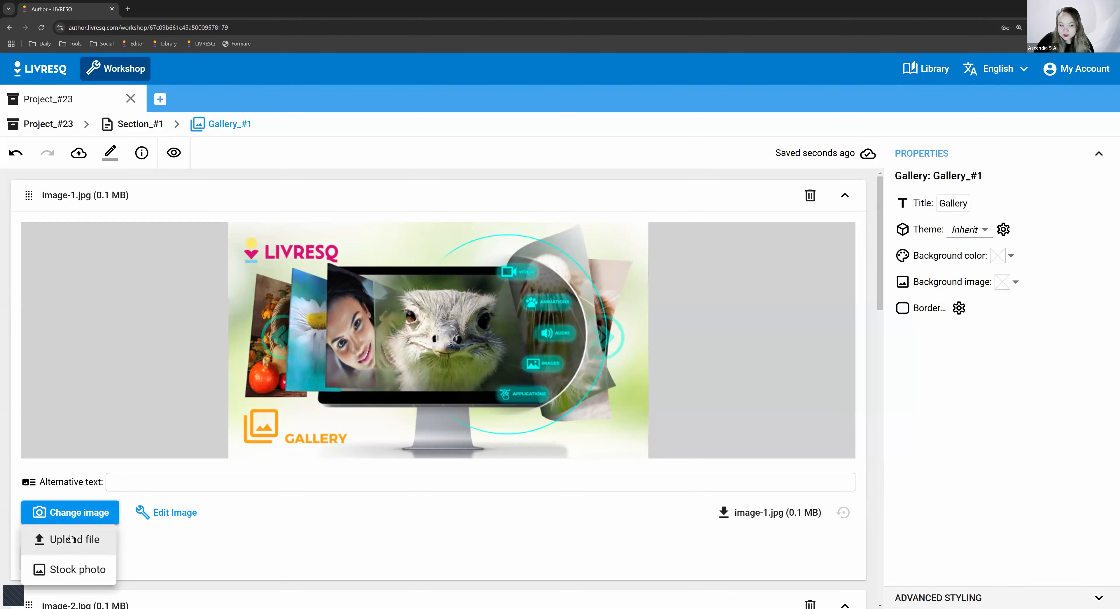
click(82, 573)
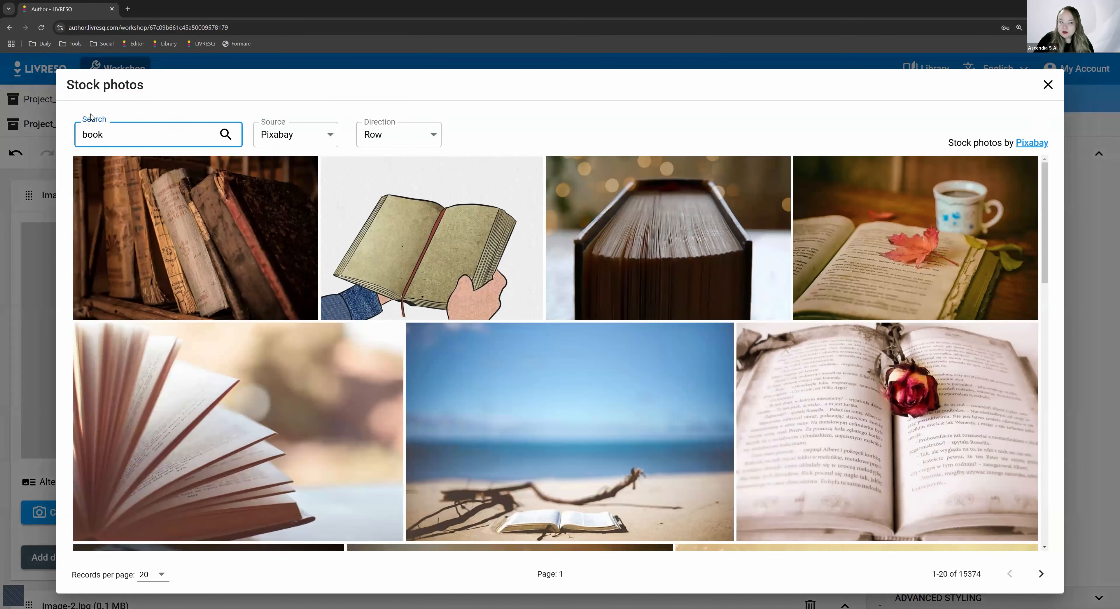
mouse_move(109, 167)
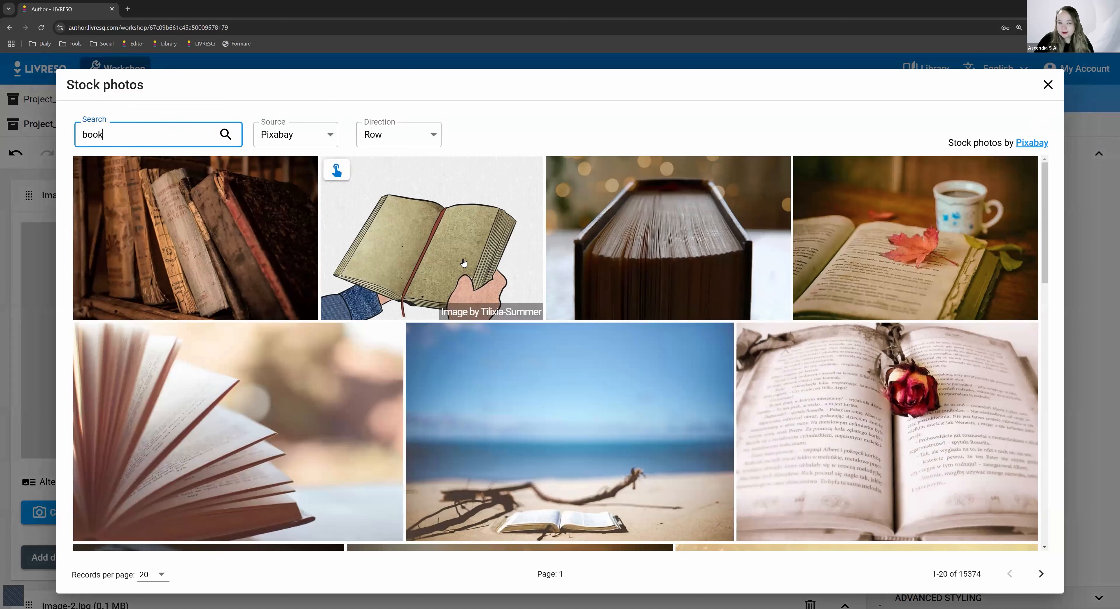
click(302, 145)
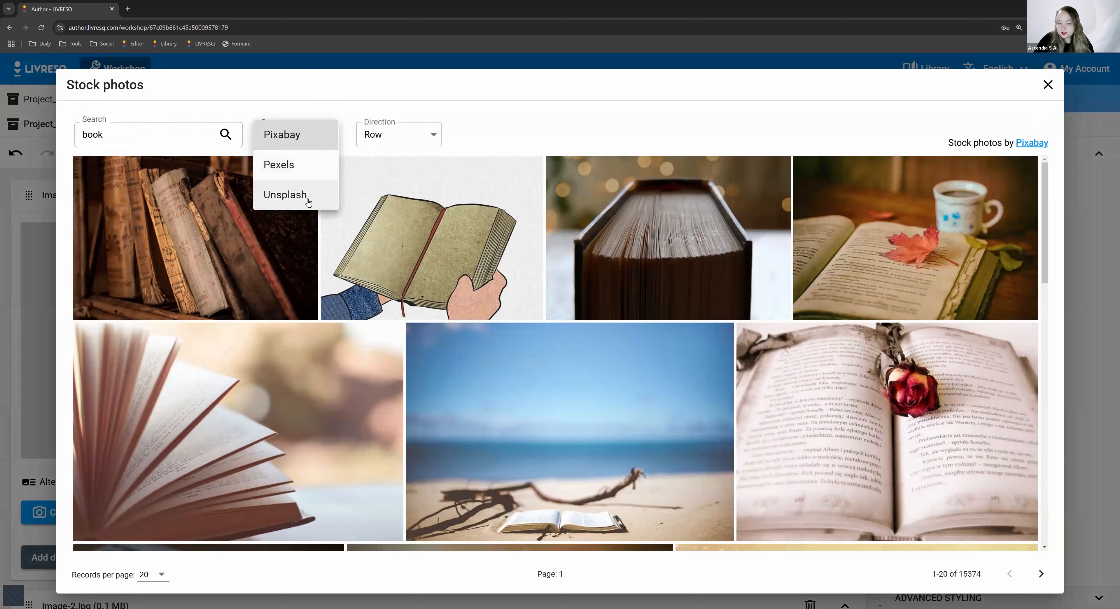
click(574, 146)
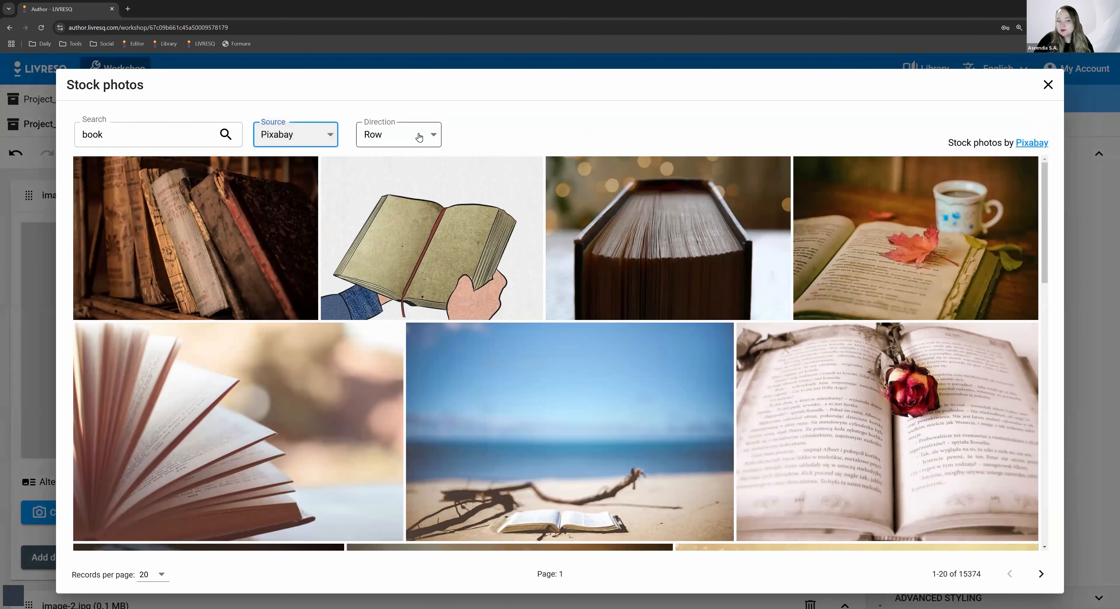
click(418, 137)
click(762, 150)
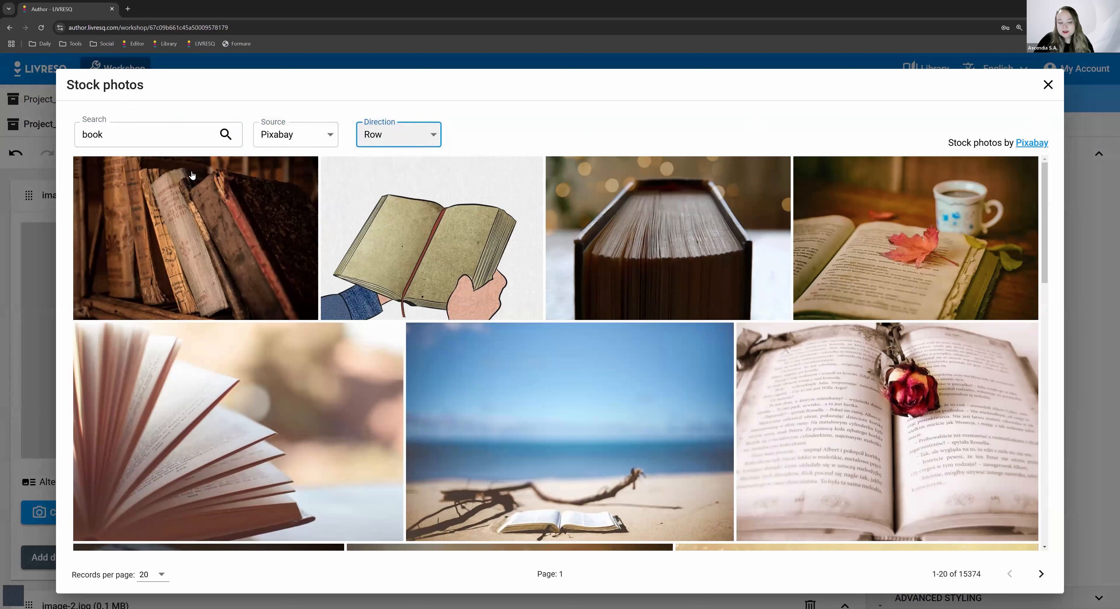
Step: Replace the first gallery image with the medium (640 x 512) stock photo of an open book with an orange leaf and a tea mug
click(95, 136)
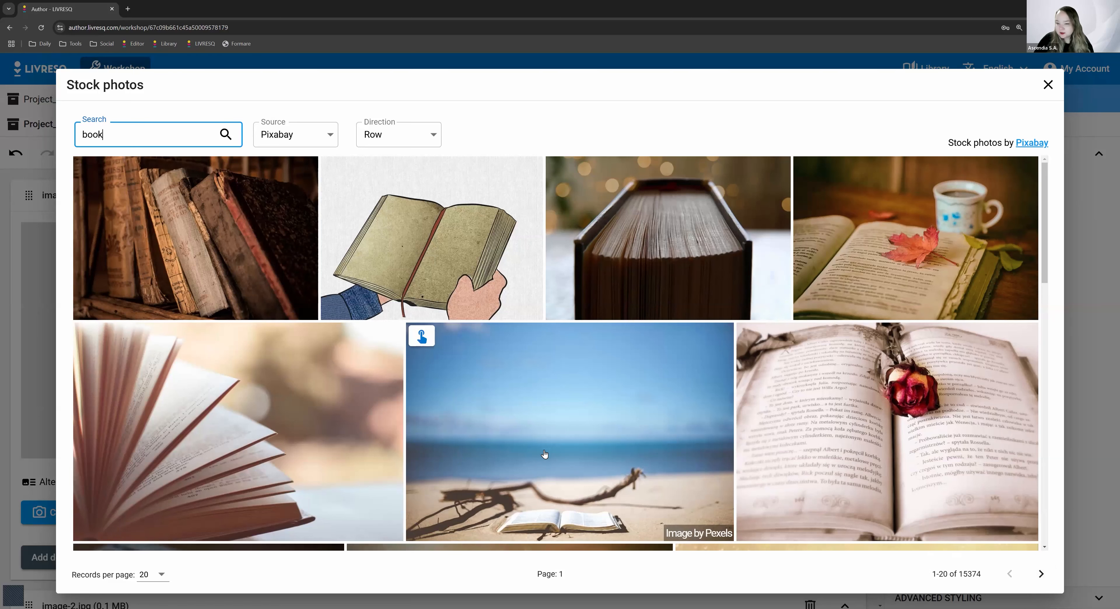
scroll(532, 453, down, 4)
scroll(524, 451, down, 2)
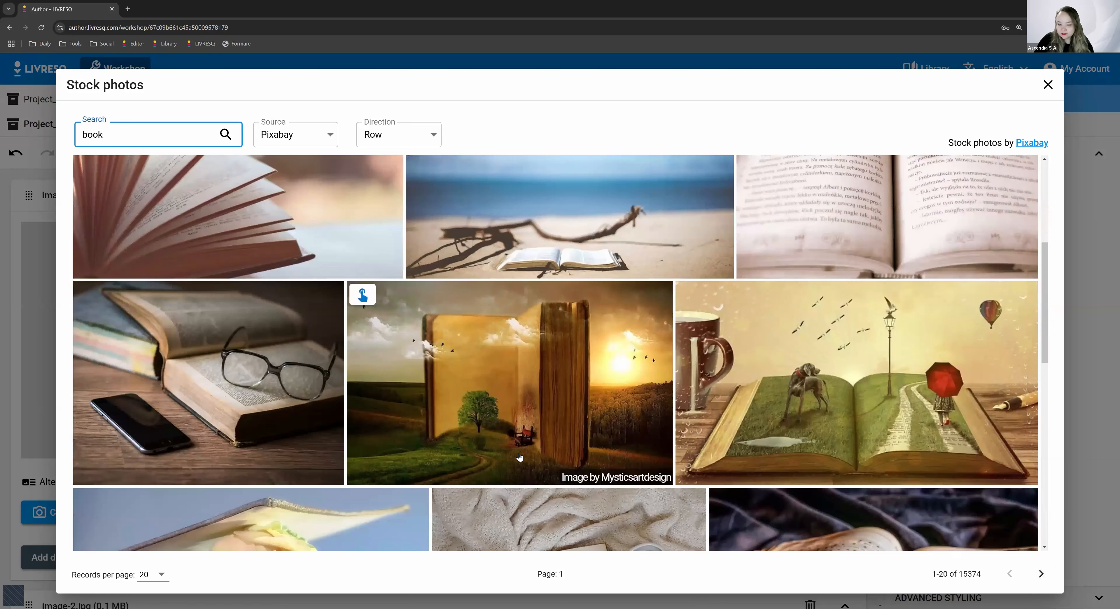
scroll(609, 466, down, 3)
scroll(804, 459, down, 2)
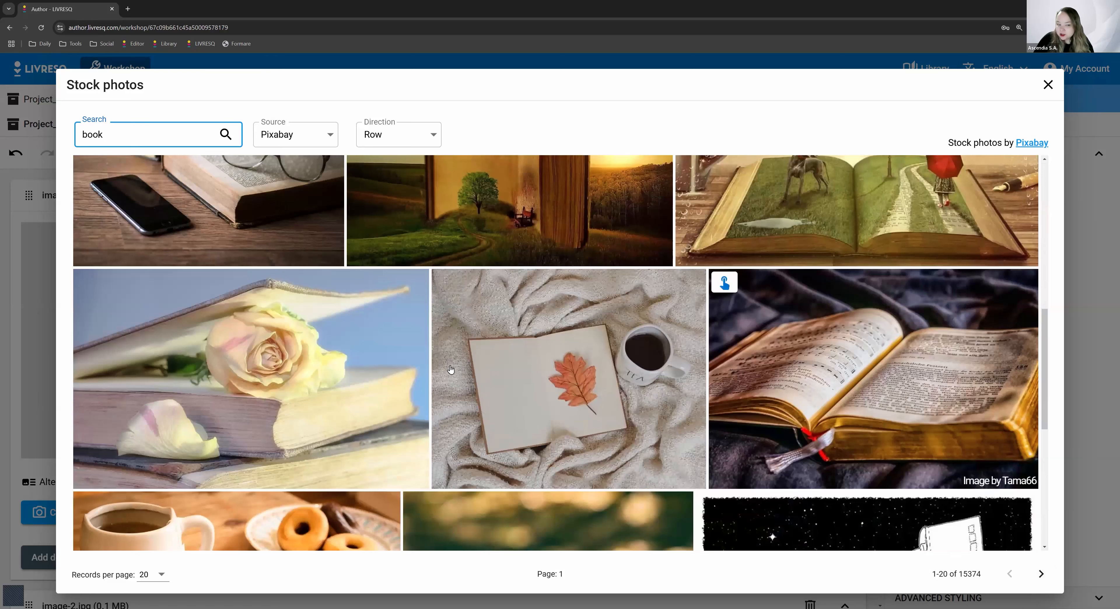
scroll(543, 457, down, 2)
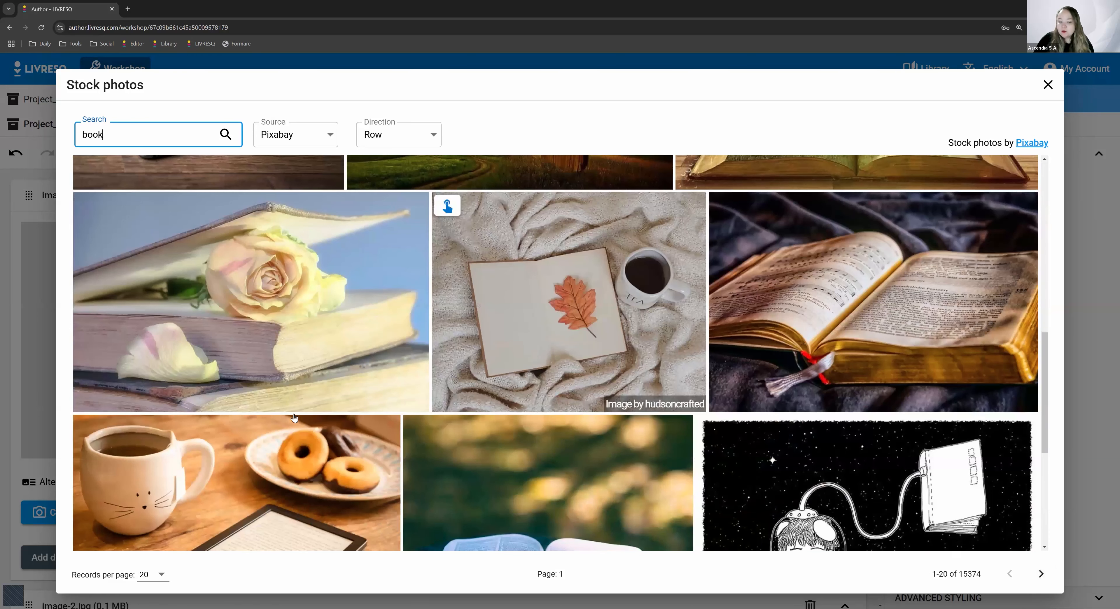
scroll(526, 413, down, 1)
scroll(565, 414, down, 1)
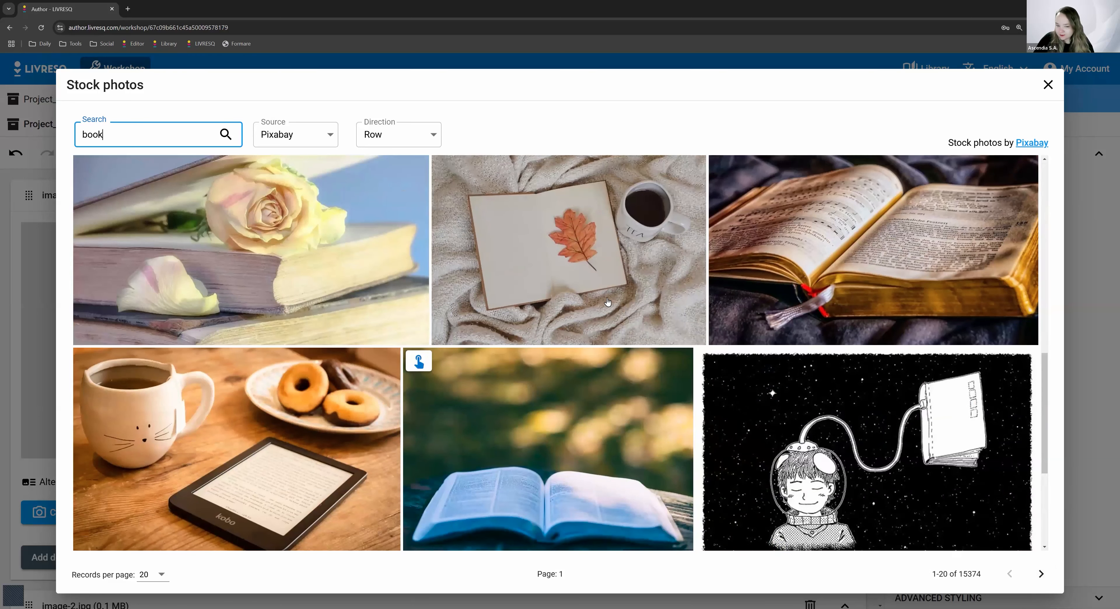
scroll(608, 302, up, 2)
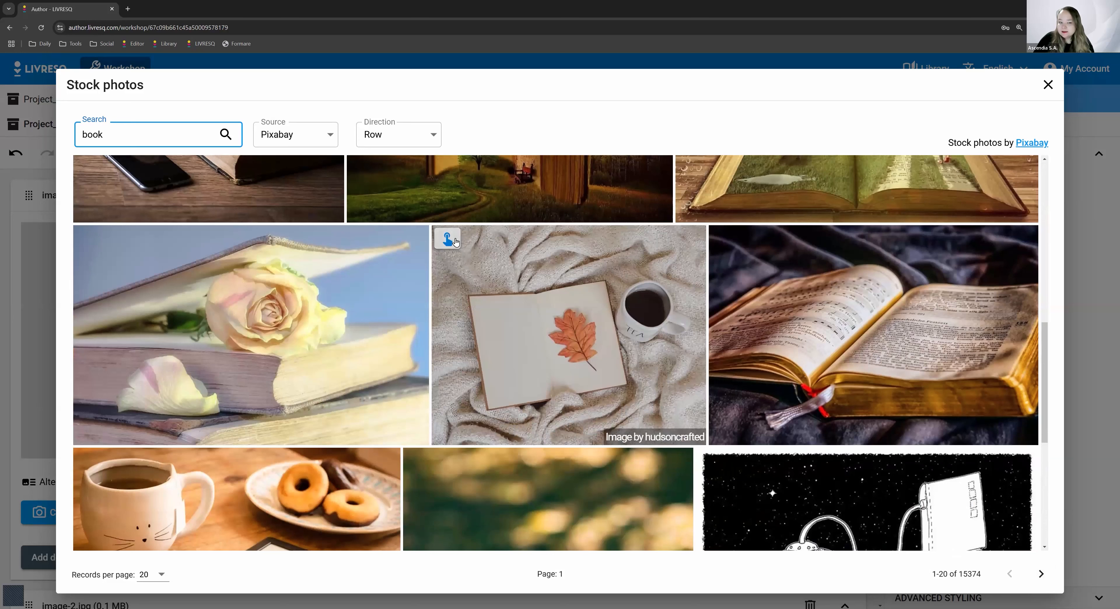
click(454, 234)
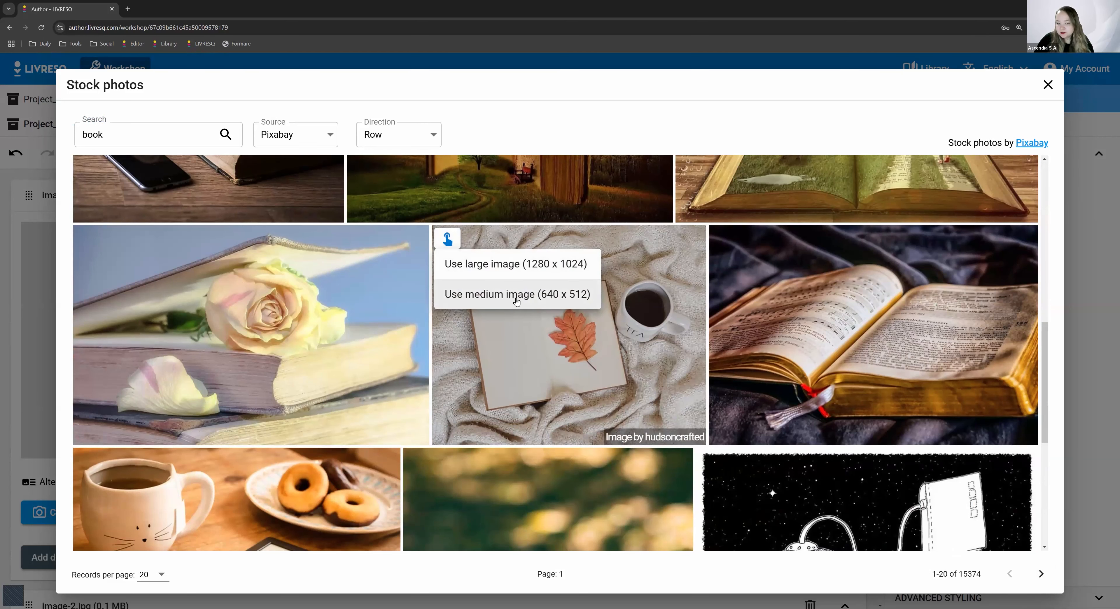
click(516, 301)
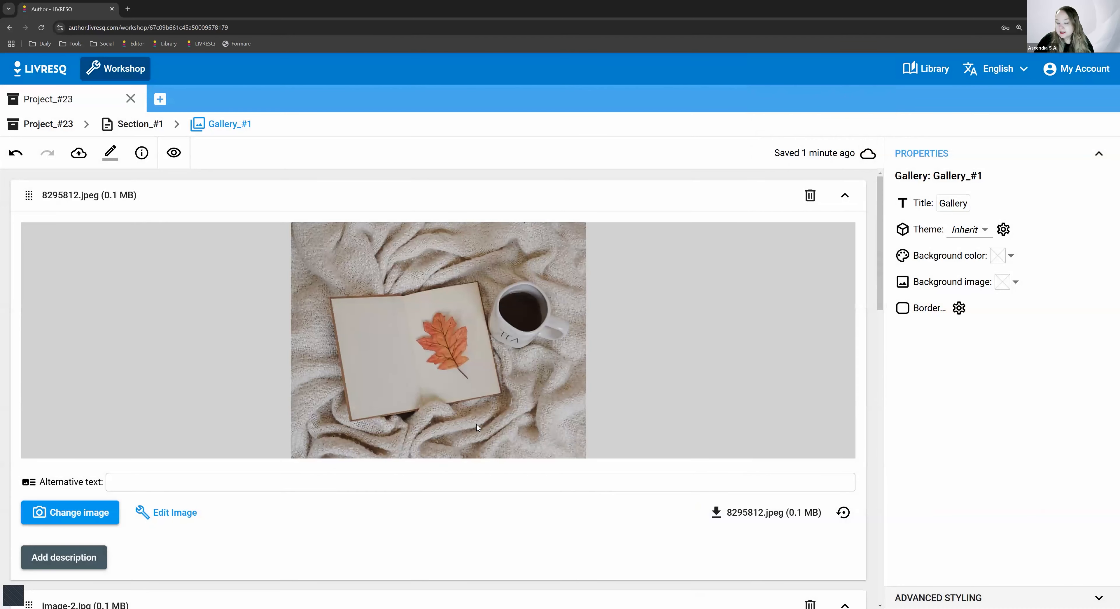
Step: Delete the third image, image-3.jpg, from the gallery
scroll(490, 424, down, 2)
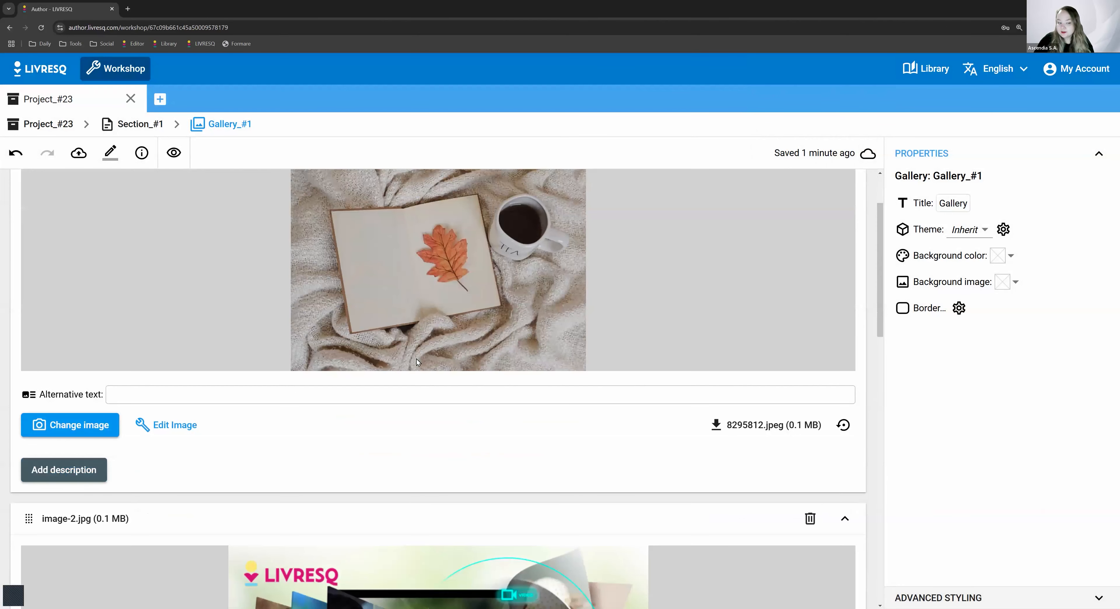
scroll(420, 367, down, 1)
scroll(727, 340, up, 3)
scroll(407, 277, down, 8)
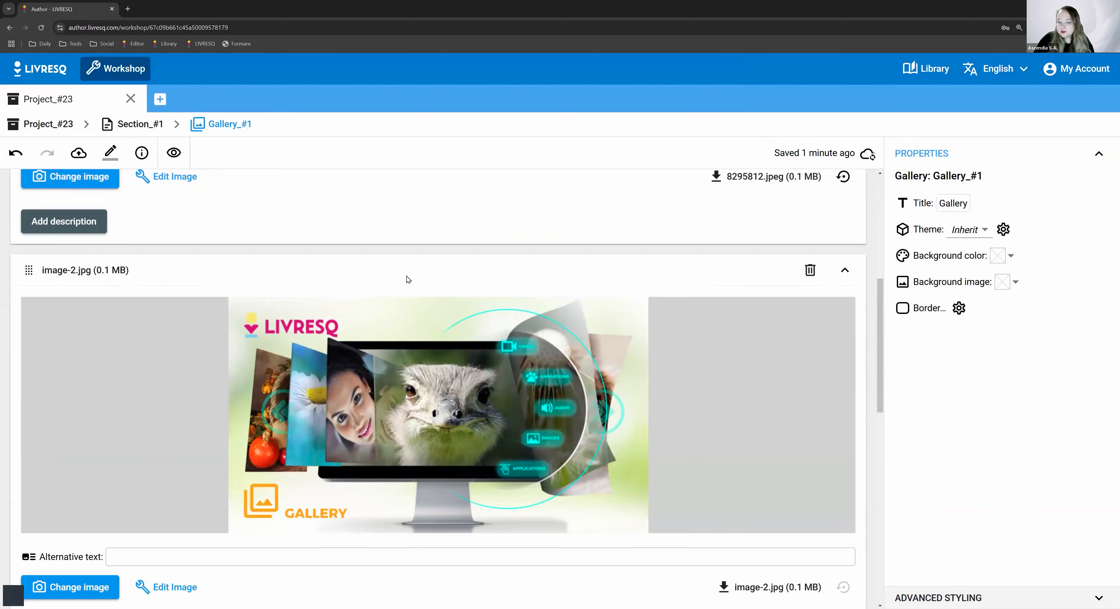
scroll(402, 300, down, 1)
scroll(388, 332, down, 8)
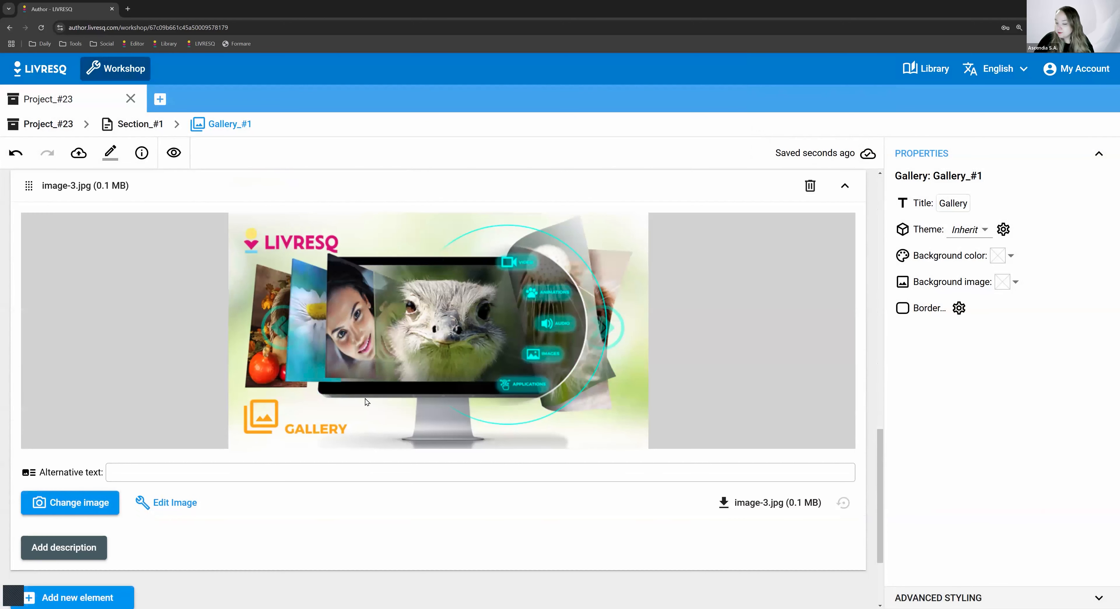
scroll(366, 401, up, 1)
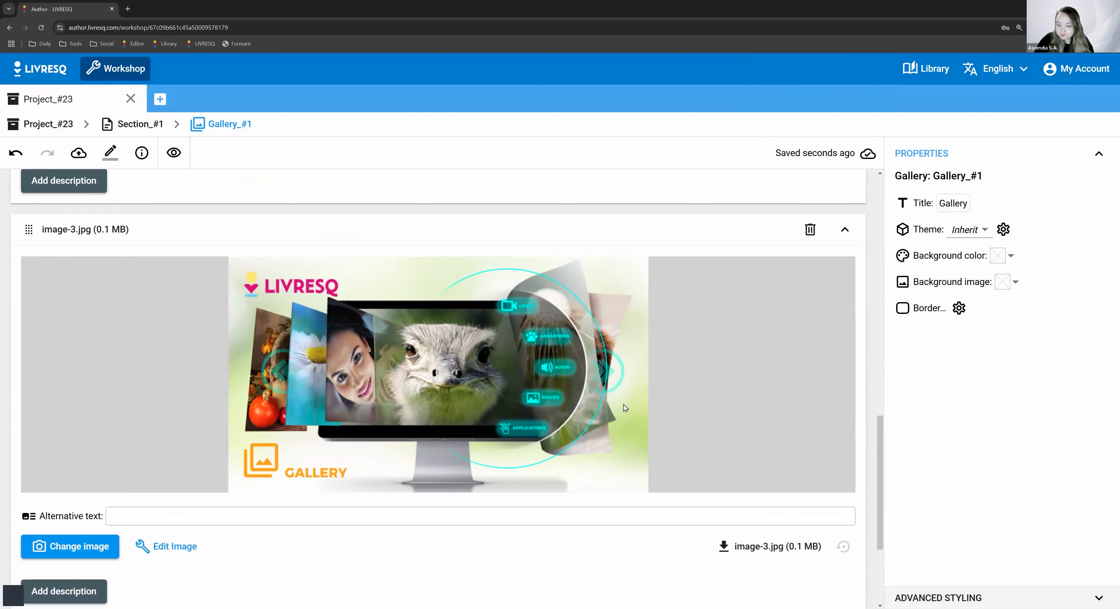
click(814, 235)
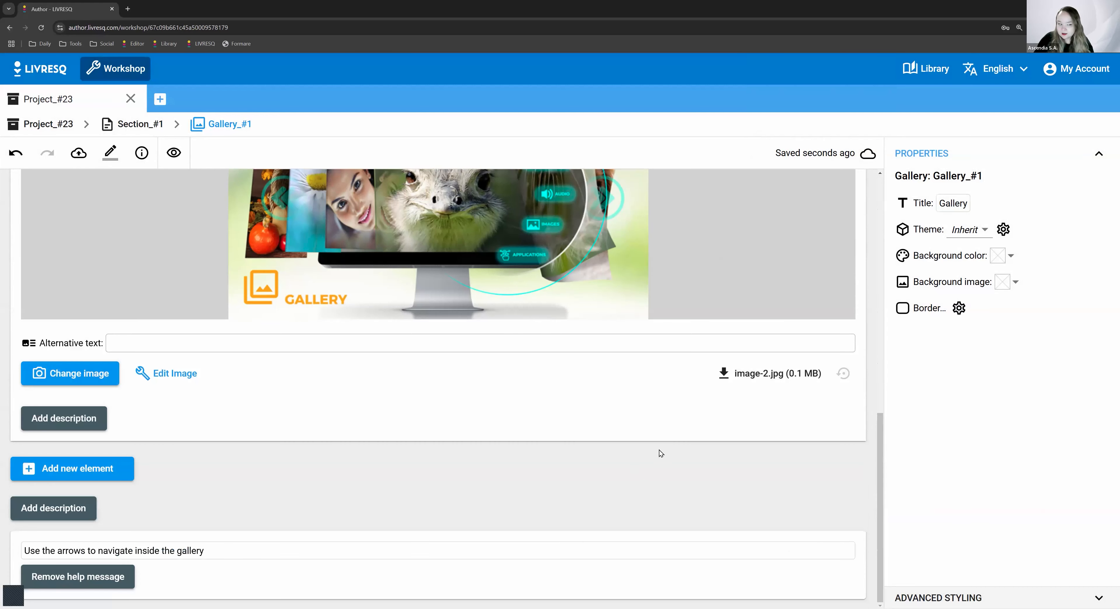
Step: Add a new image element at the end of the gallery and delete it again
click(97, 473)
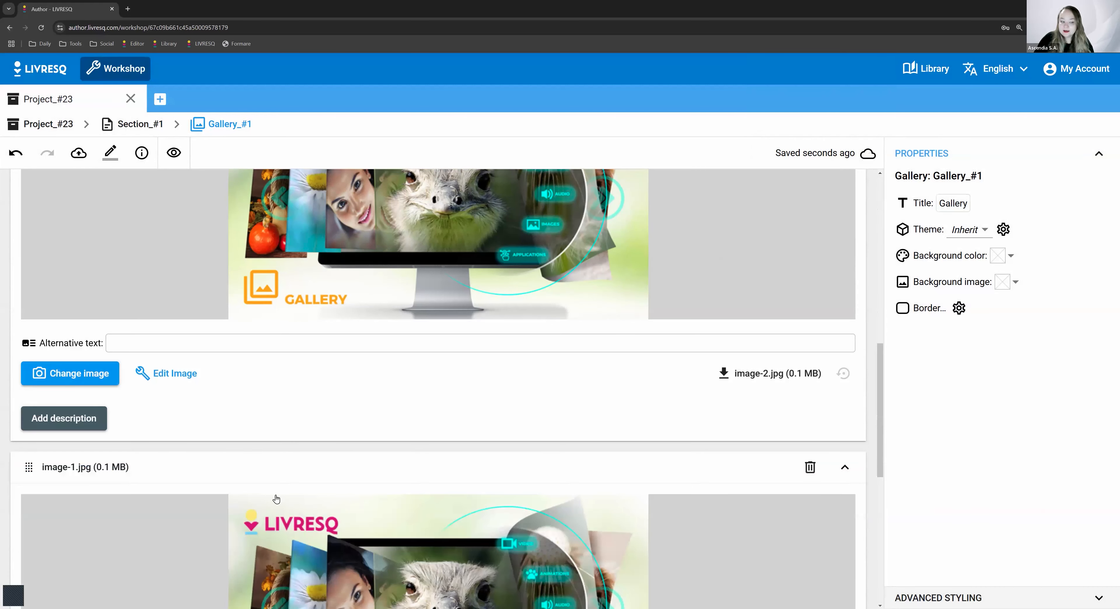
scroll(68, 546, down, 5)
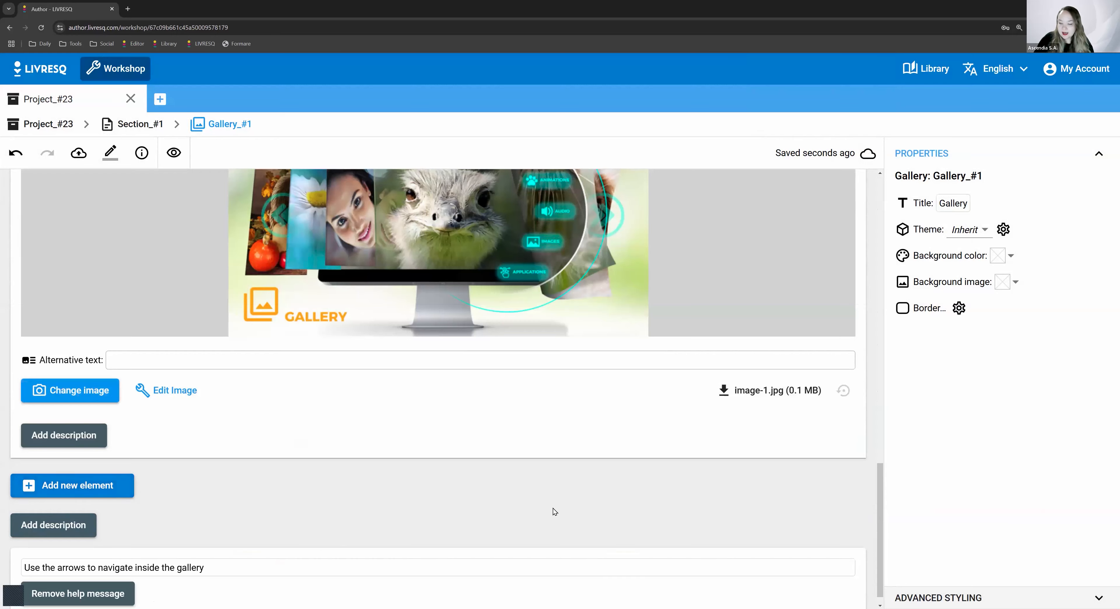
scroll(808, 378, up, 3)
click(820, 256)
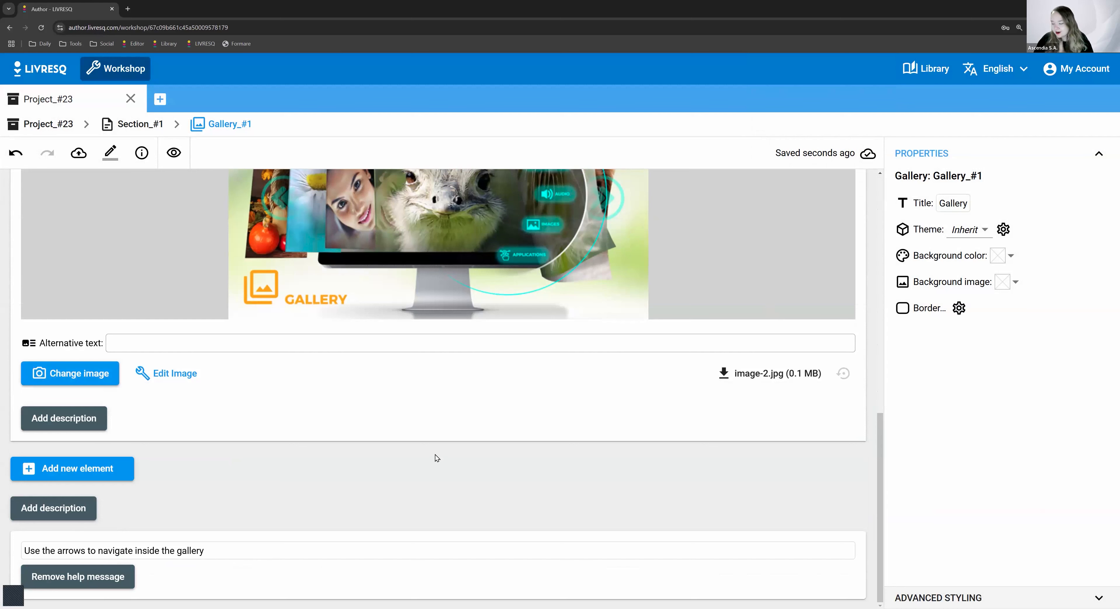
scroll(451, 479, up, 5)
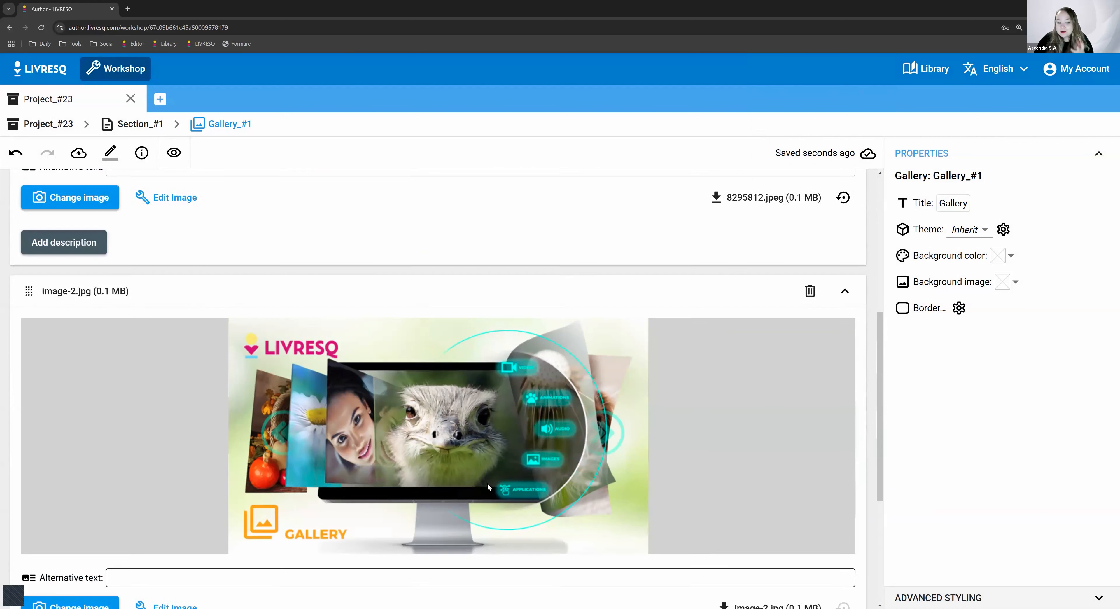
scroll(487, 489, up, 5)
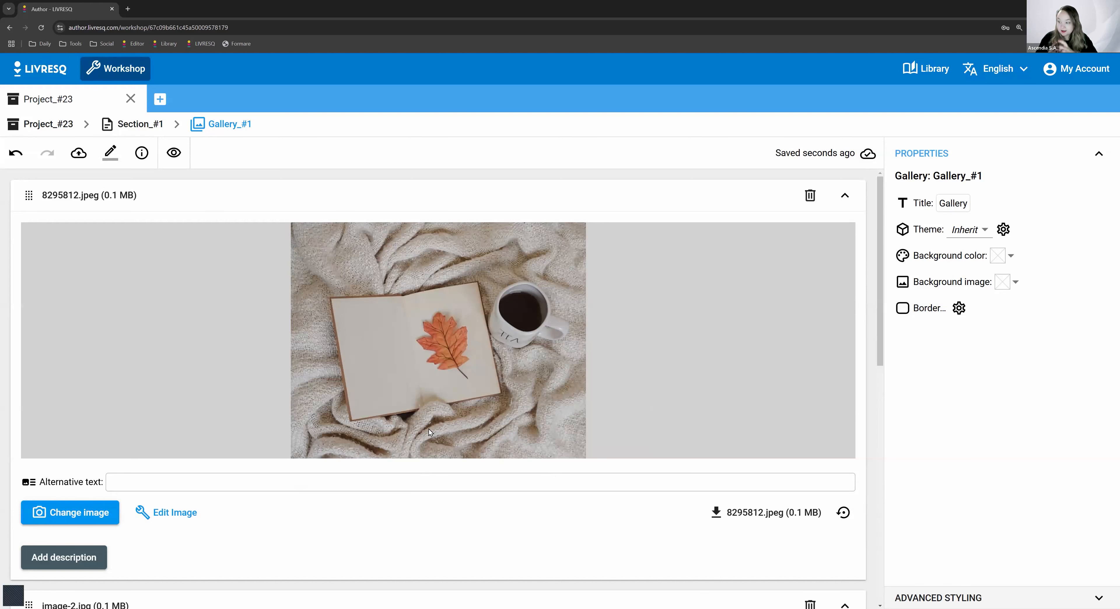
Step: Replace the gallery's second image, image-2.jpg, with the medium (452 x 640) stock illustration of a girl reading under a moonlit sky
scroll(413, 457, down, 6)
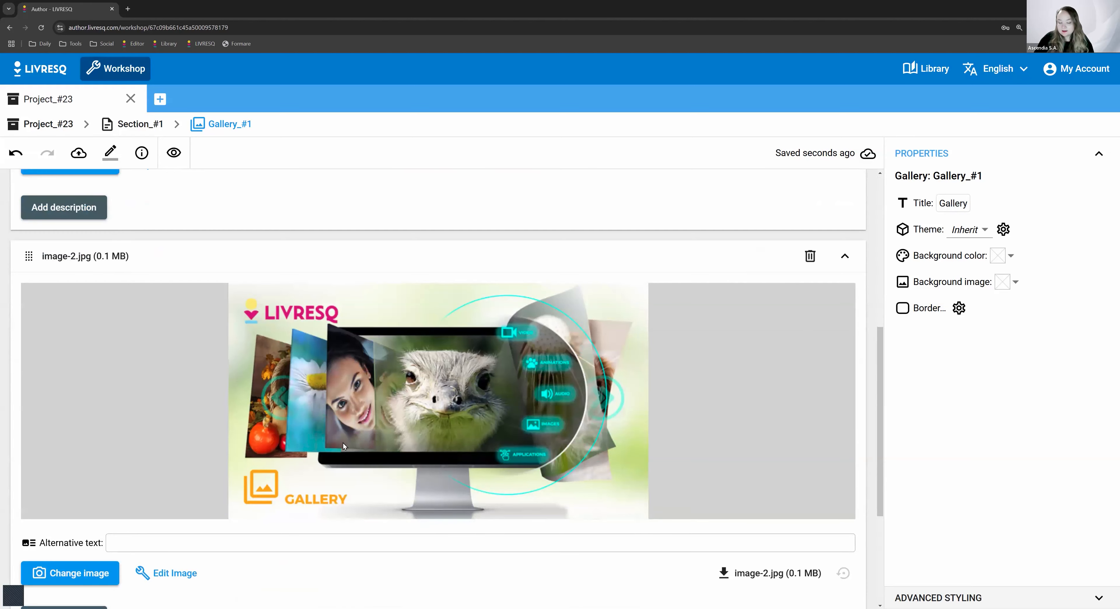
scroll(343, 442, up, 4)
scroll(126, 499, down, 4)
click(113, 570)
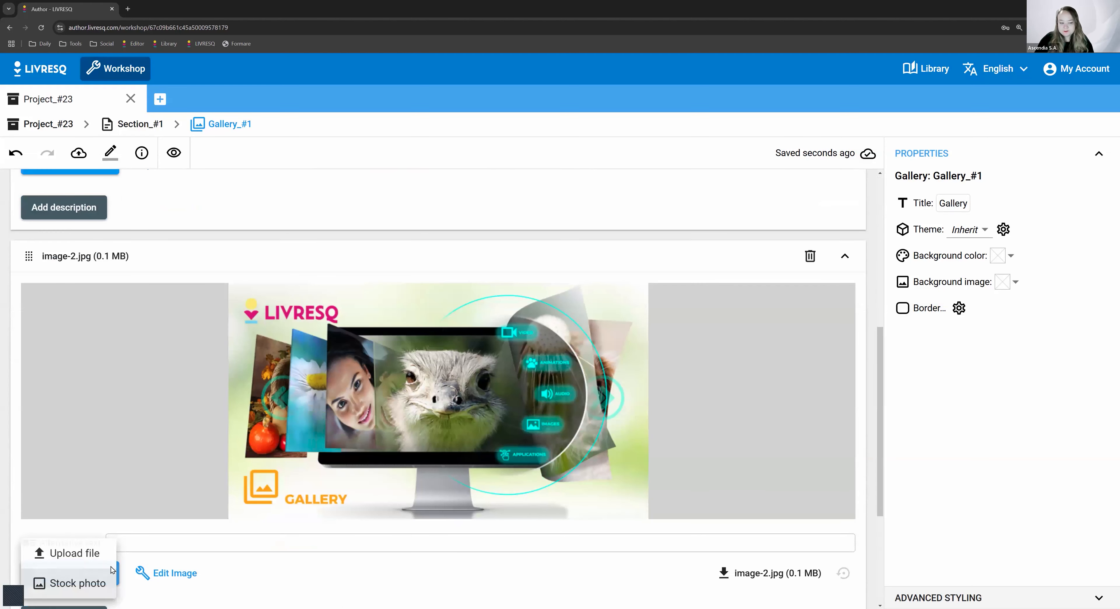
click(89, 584)
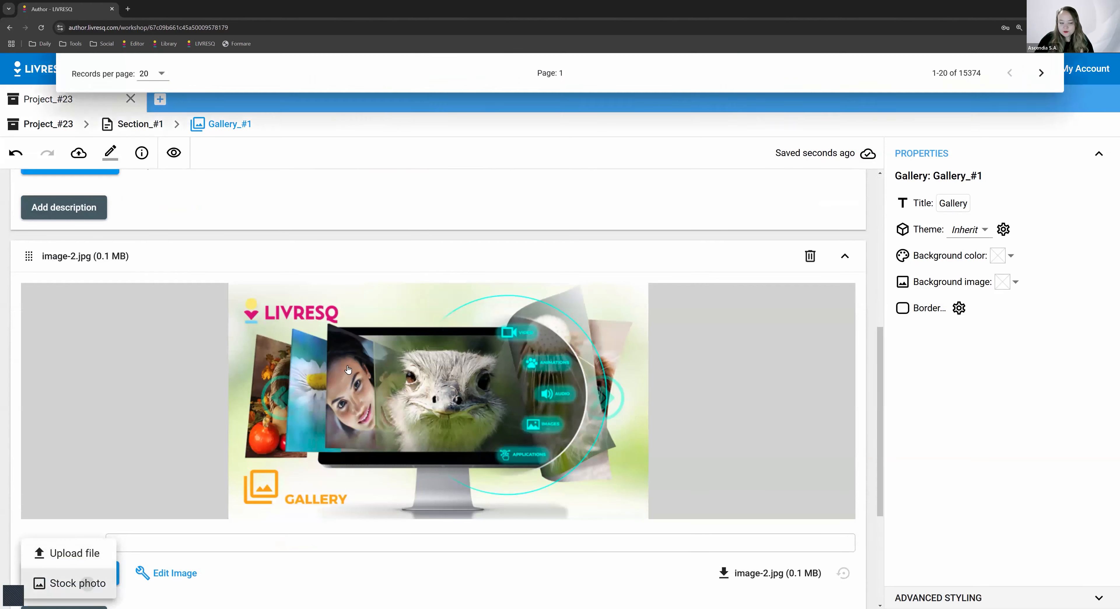
scroll(534, 404, down, 10)
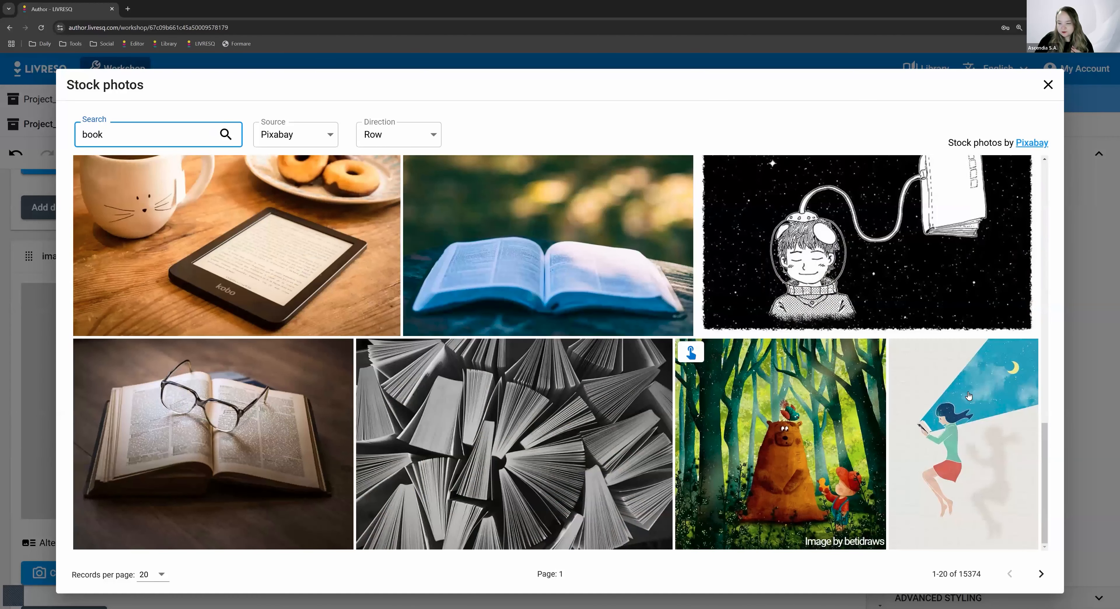
click(904, 352)
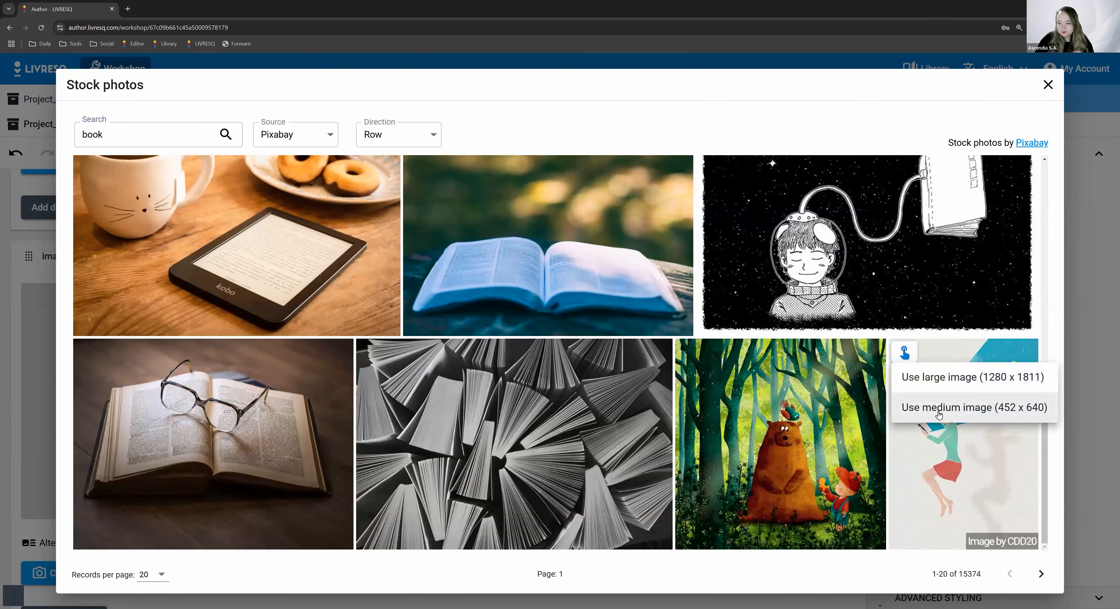
click(934, 404)
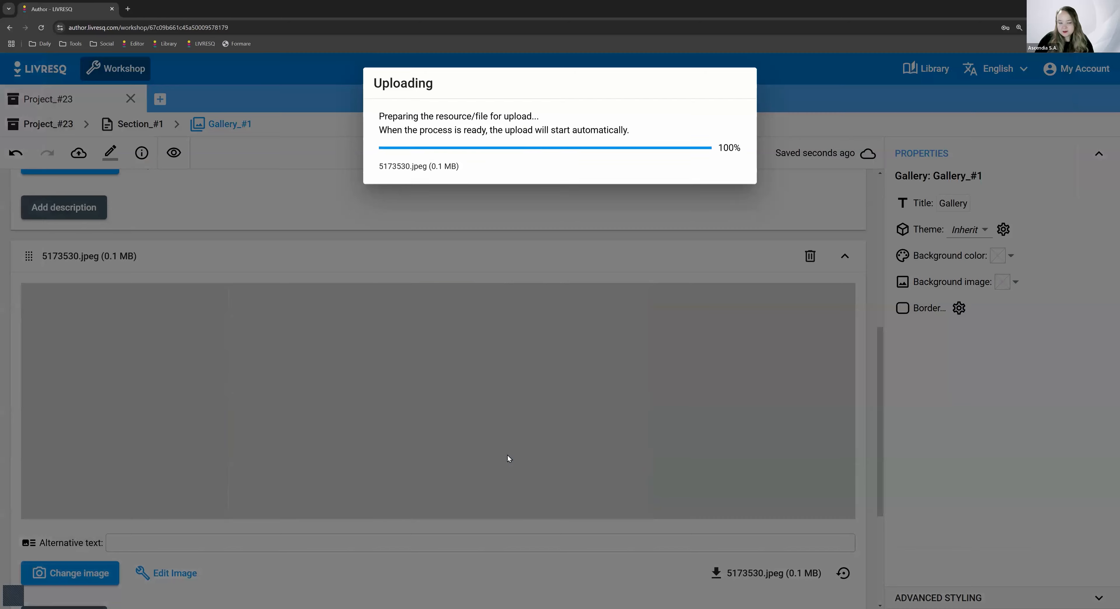
scroll(460, 433, up, 5)
scroll(460, 433, up, 3)
scroll(449, 427, down, 5)
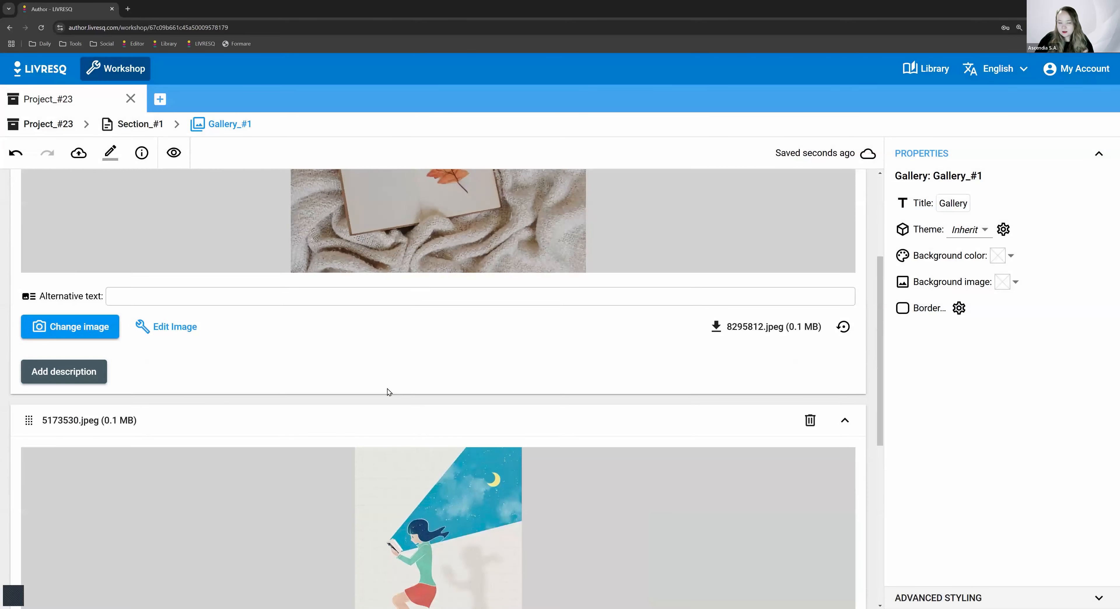
Step: Return to Section_#1 and preview it in view mode, advancing the gallery to its second image
click(140, 130)
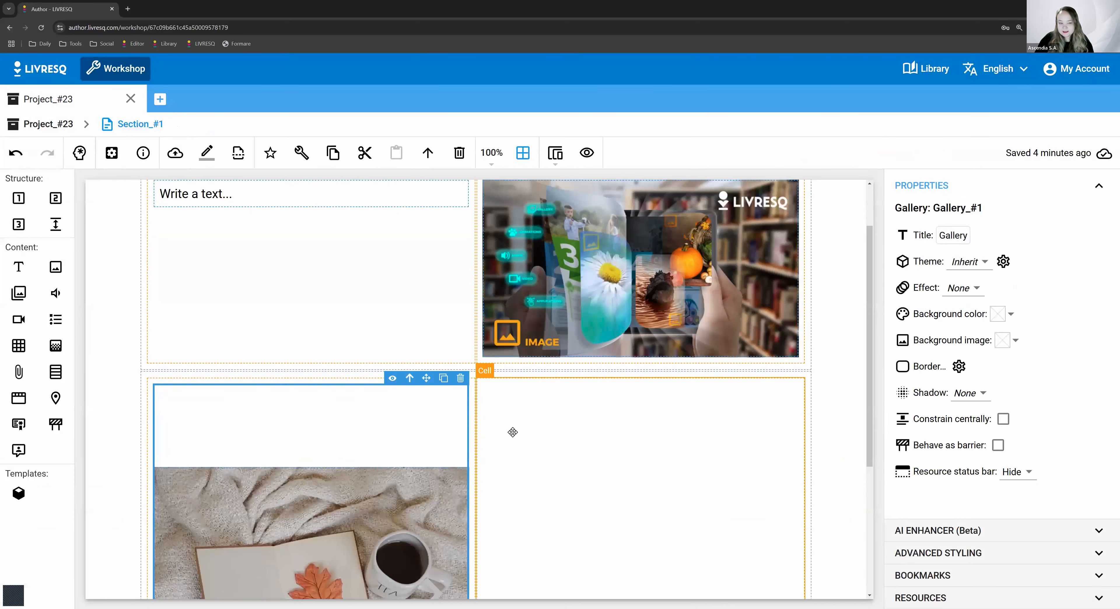
scroll(237, 282, up, 2)
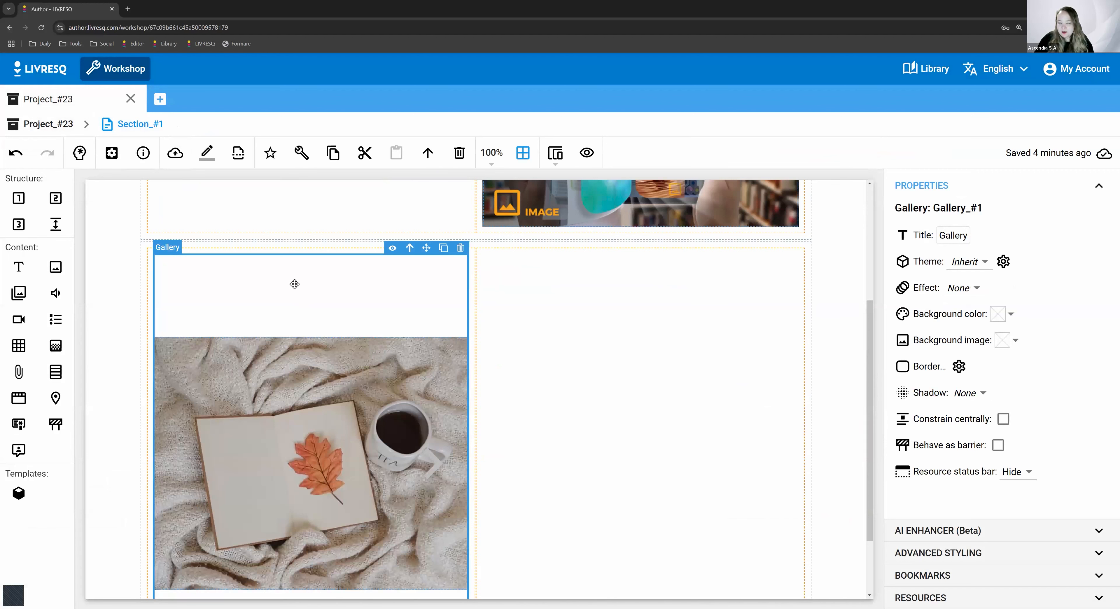
scroll(318, 526, down, 1)
scroll(318, 526, down, 1)
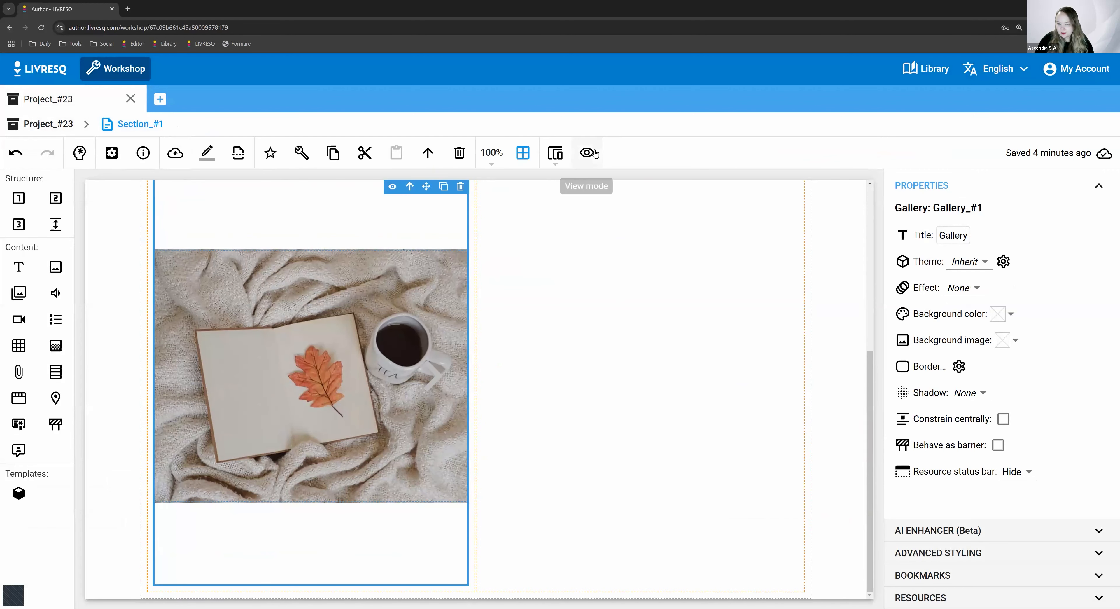
click(587, 152)
scroll(517, 433, down, 8)
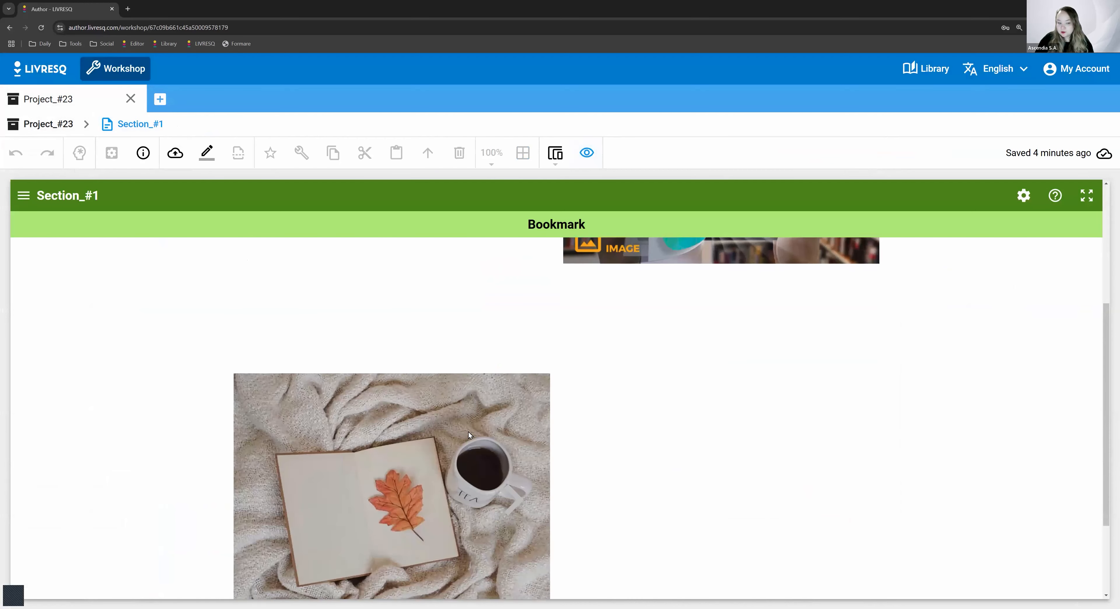
scroll(518, 461, up, 2)
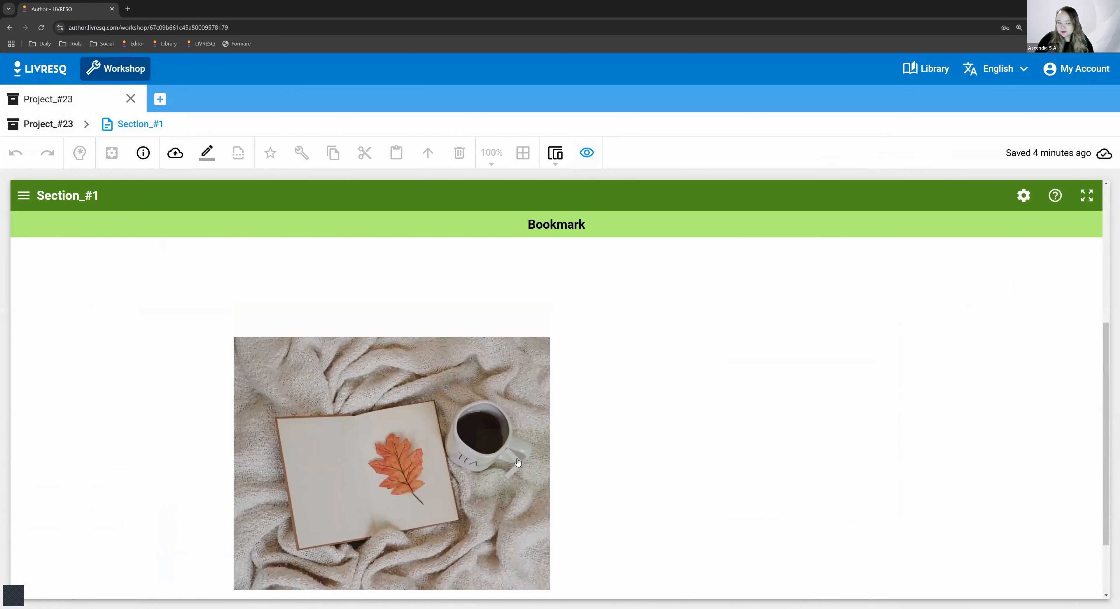
scroll(518, 462, down, 1)
click(512, 419)
scroll(379, 402, up, 2)
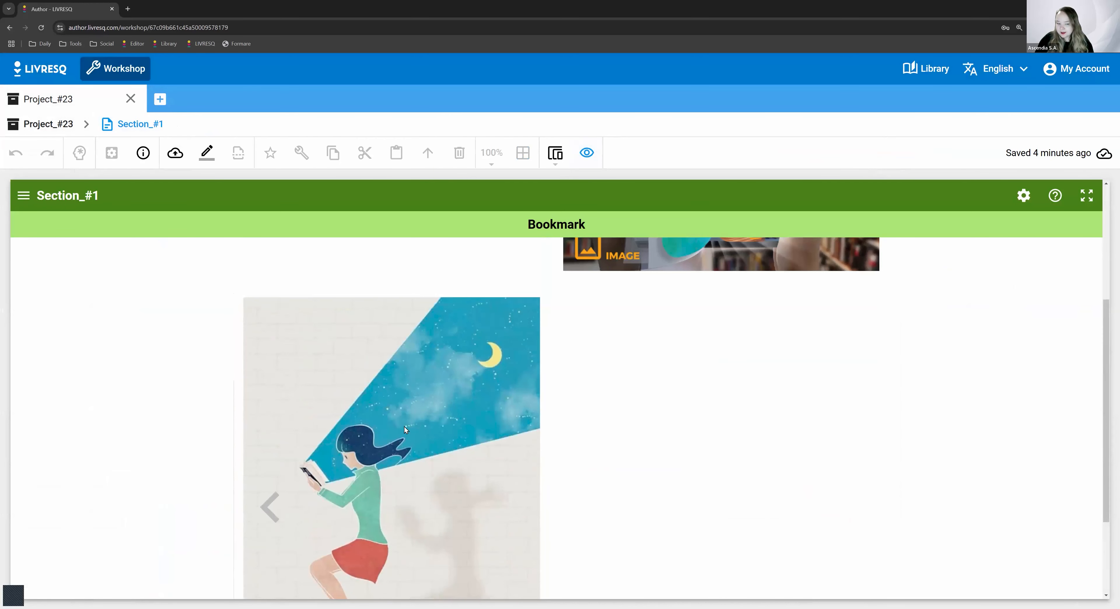
Step: Examine how both gallery images display in the preview, go back to the first image and leave view mode
scroll(420, 444, down, 3)
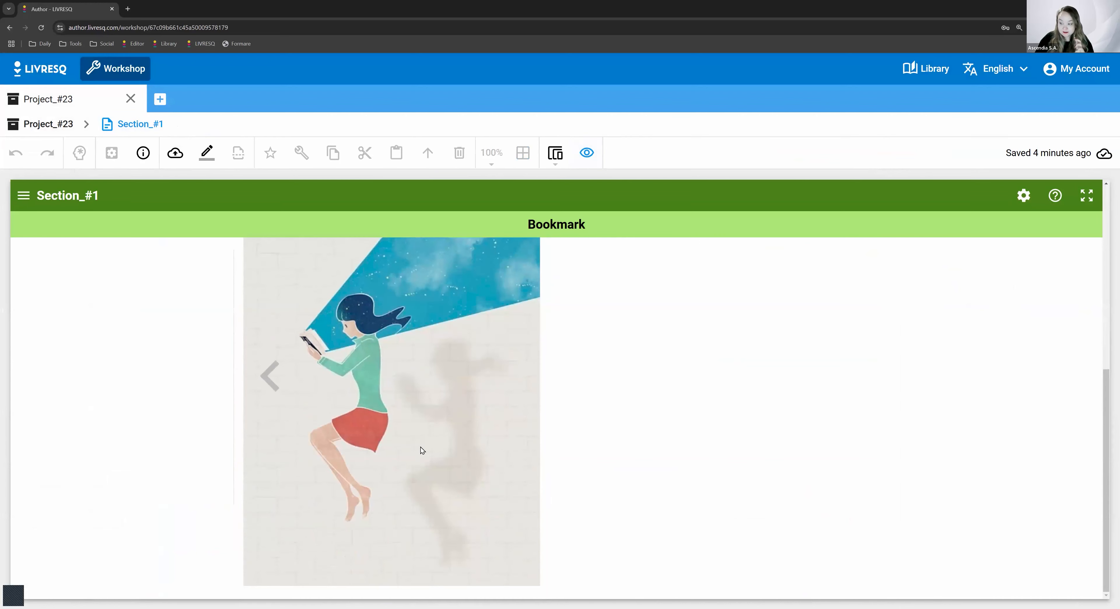
scroll(412, 461, up, 4)
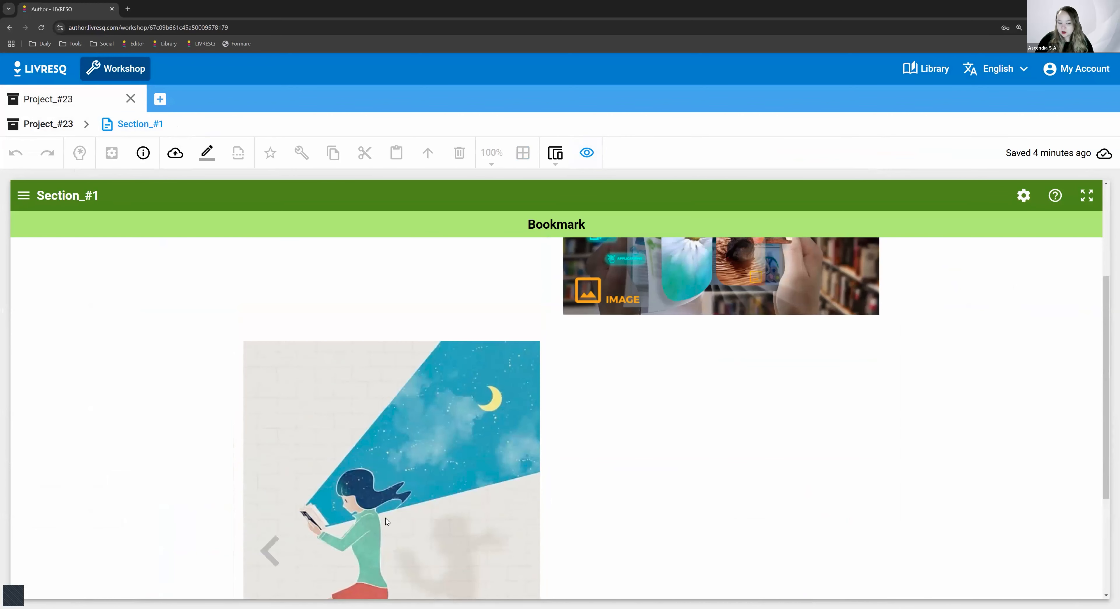
scroll(387, 522, down, 3)
scroll(324, 411, down, 1)
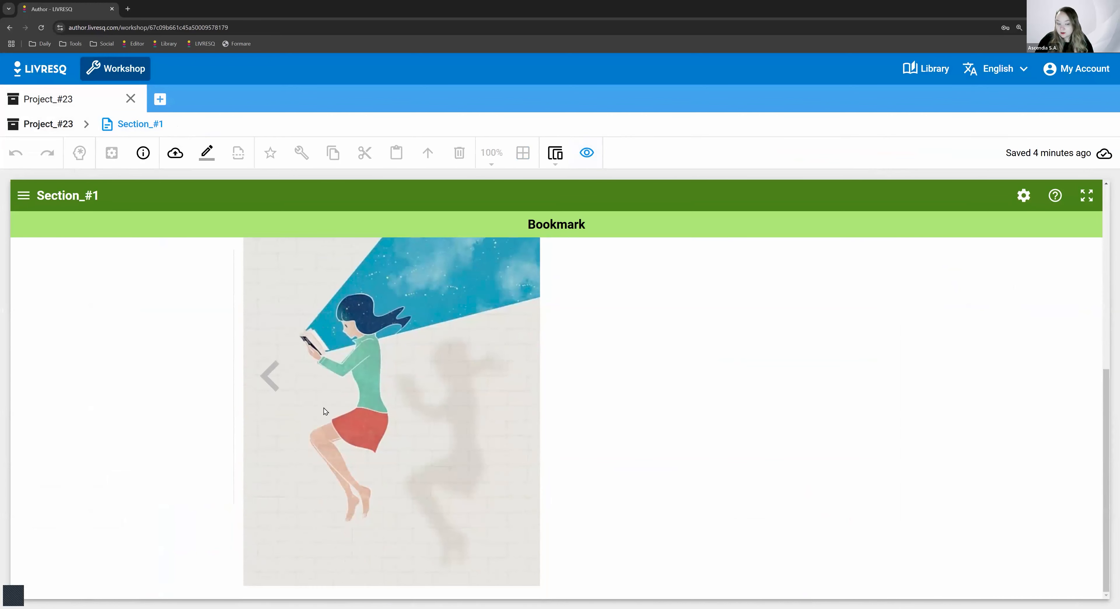
click(283, 379)
scroll(400, 348, up, 3)
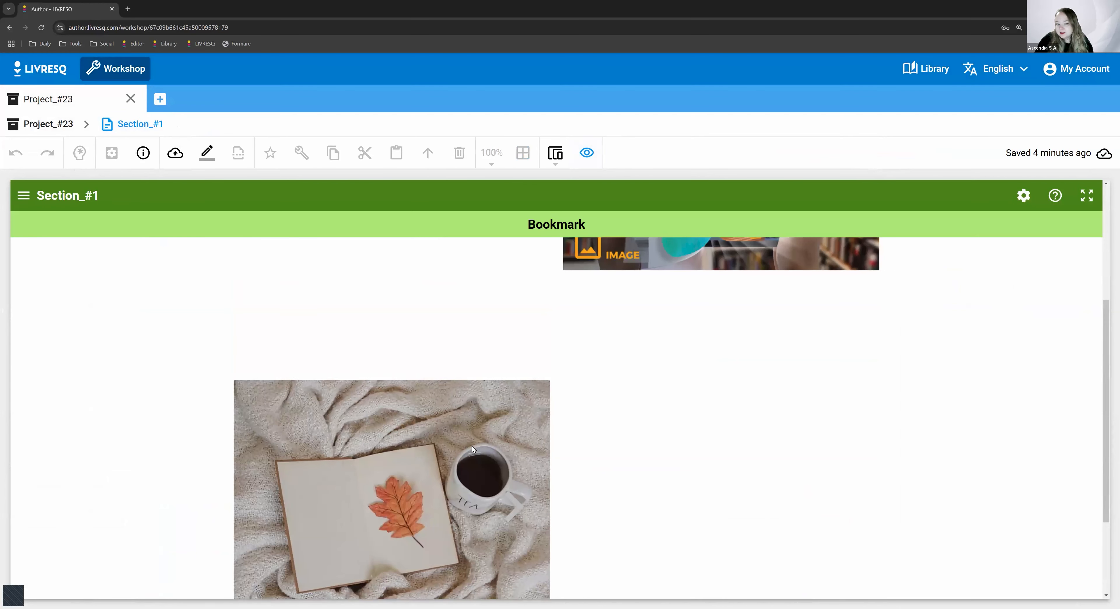
scroll(508, 539, down, 3)
scroll(407, 453, up, 5)
scroll(409, 462, down, 3)
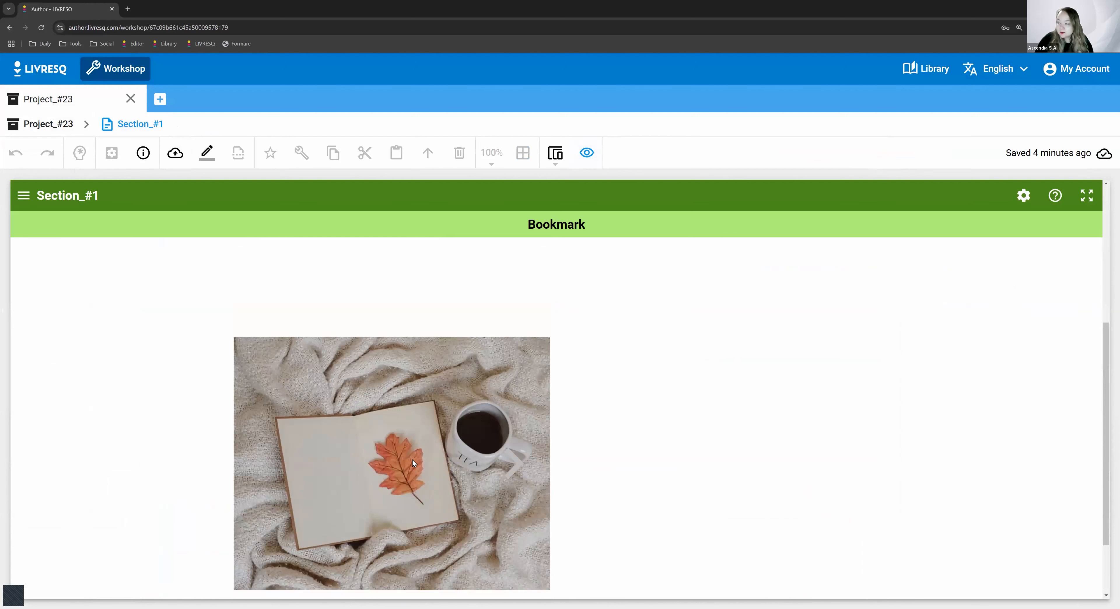
scroll(506, 432, down, 1)
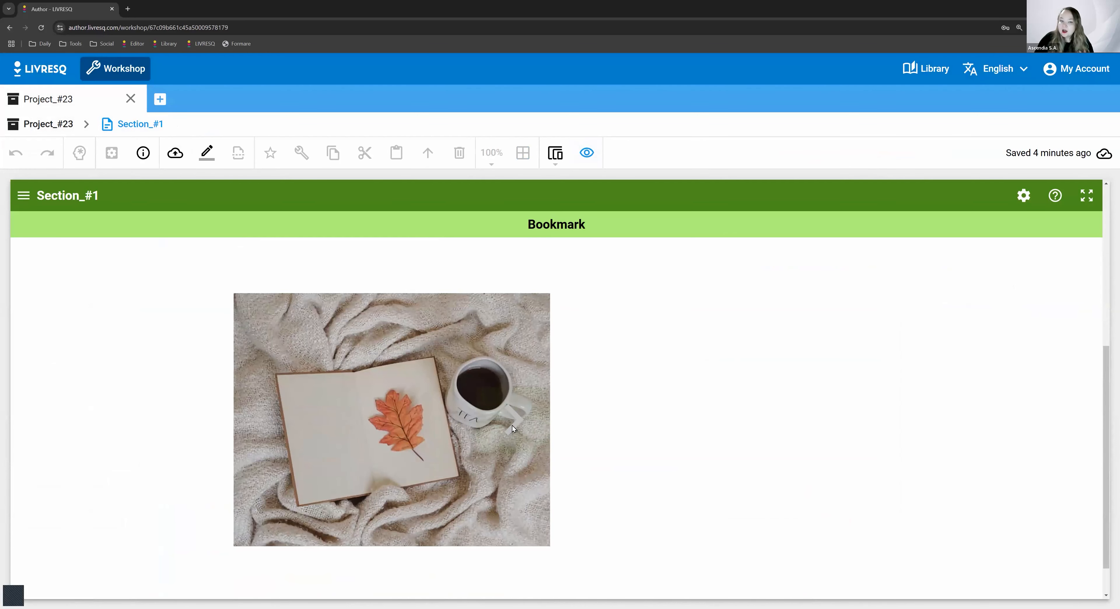
click(591, 152)
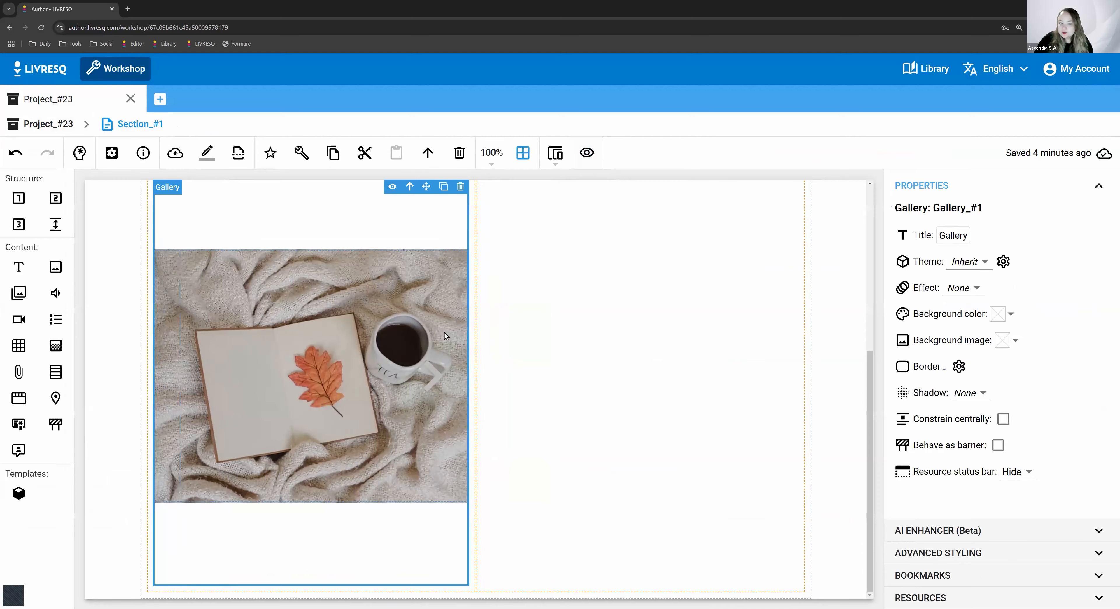
Step: Open the gallery's editor to review its images and return to Section_#1
double_click(444, 333)
scroll(534, 448, down, 10)
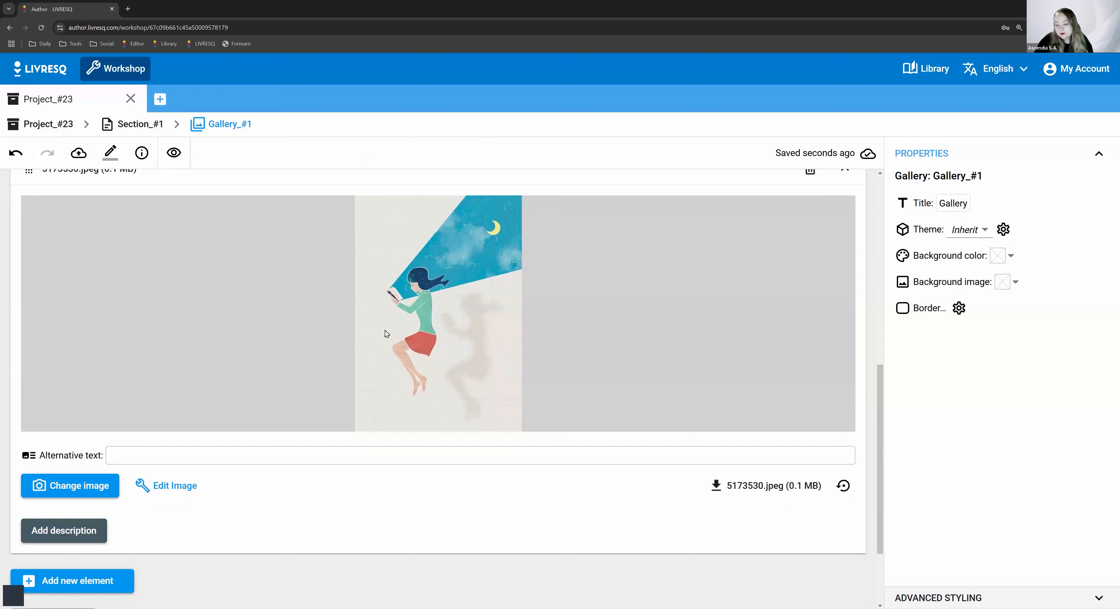
click(138, 124)
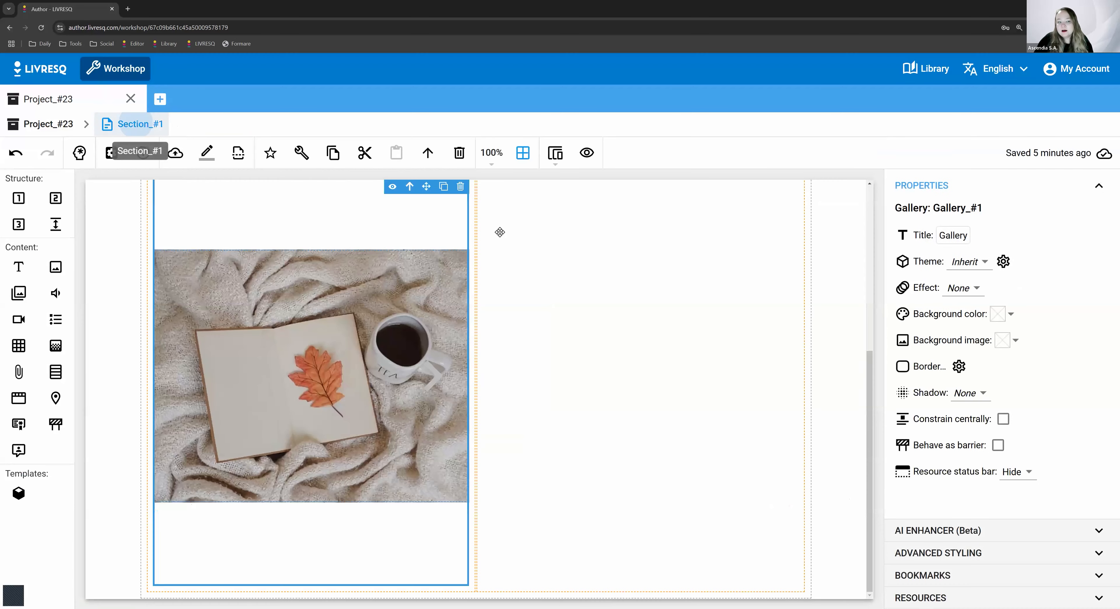
Step: Look over the section's text, image and gallery rows, and briefly reopen the gallery's editor before returning to Section_#1
scroll(558, 401, up, 4)
scroll(558, 401, up, 3)
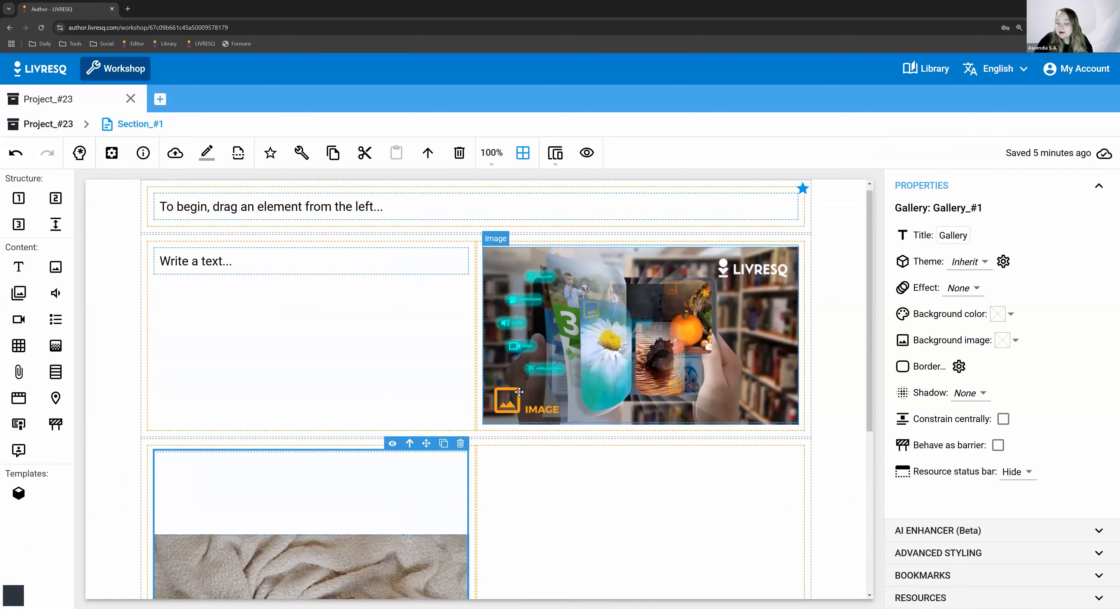
scroll(509, 390, down, 4)
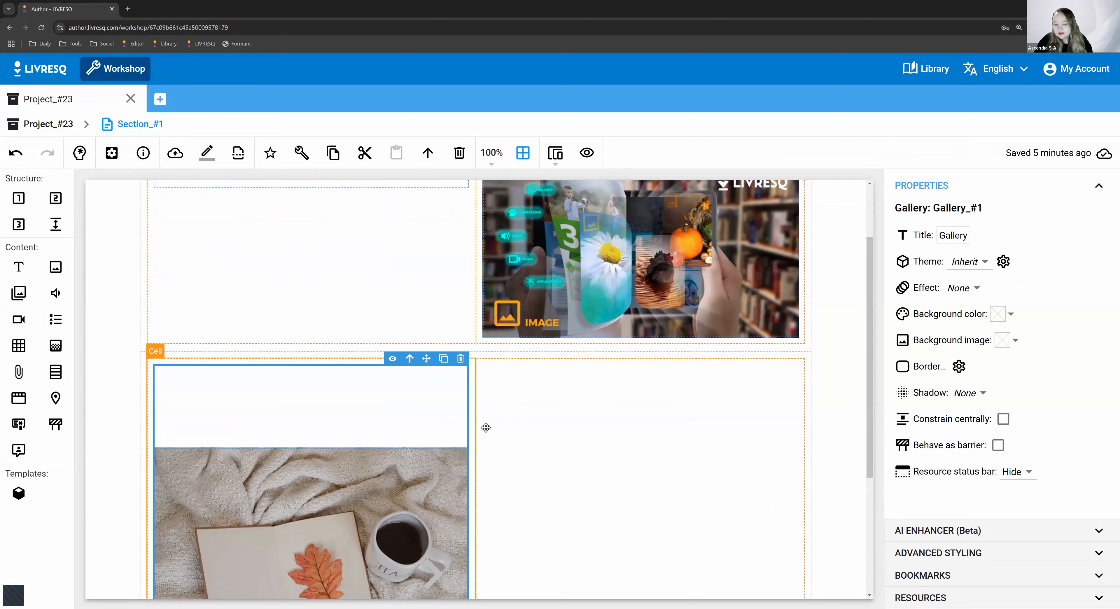
scroll(484, 413, down, 2)
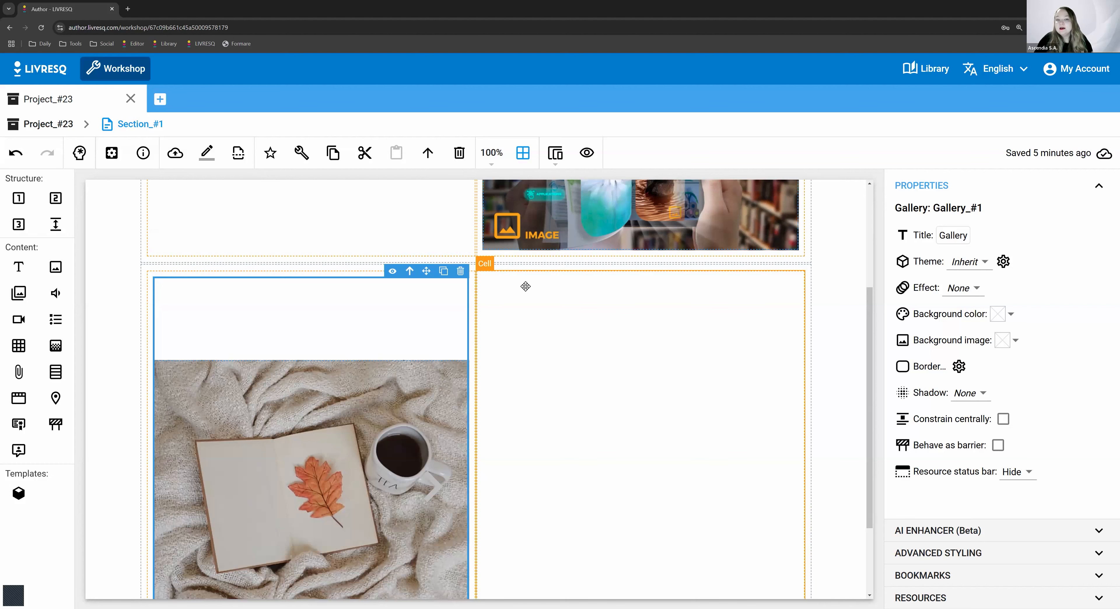
scroll(412, 391, down, 1)
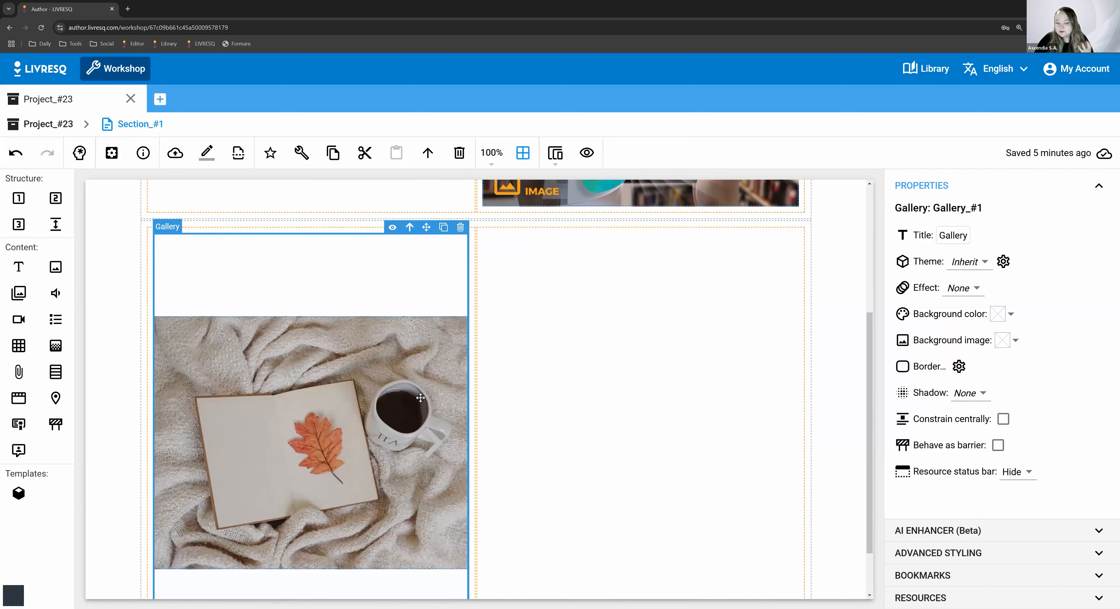
scroll(420, 401, down, 1)
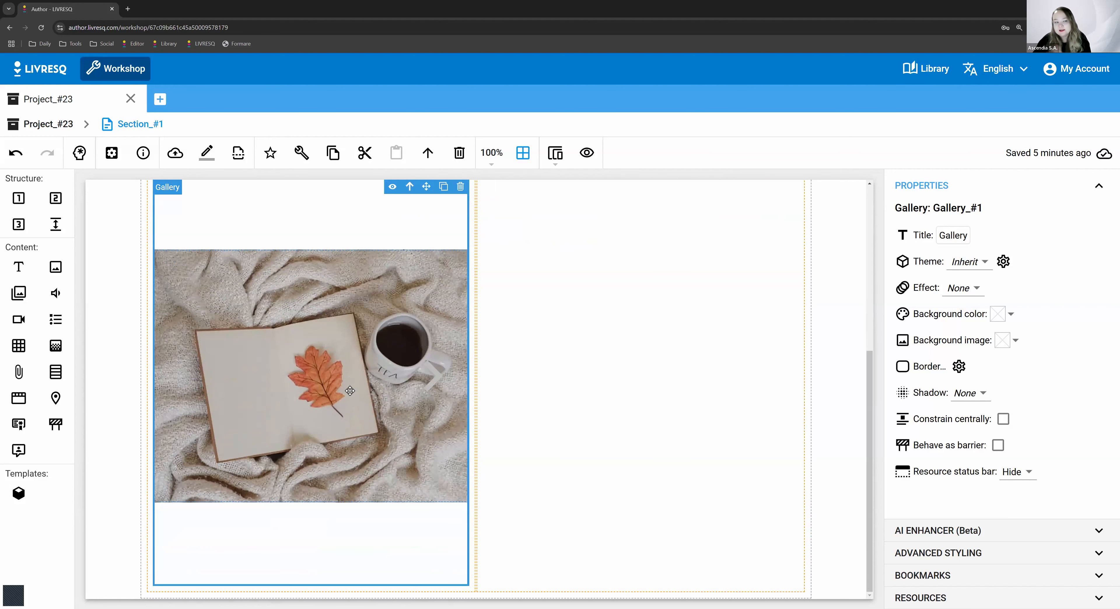
scroll(654, 418, up, 3)
scroll(656, 414, up, 2)
scroll(334, 386, down, 3)
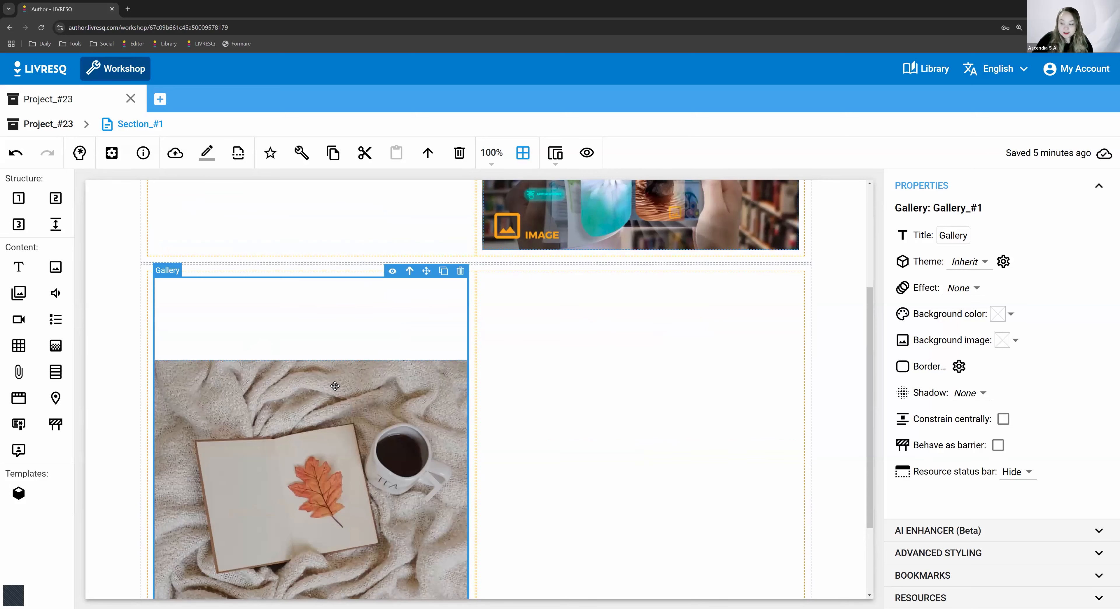
double_click(334, 390)
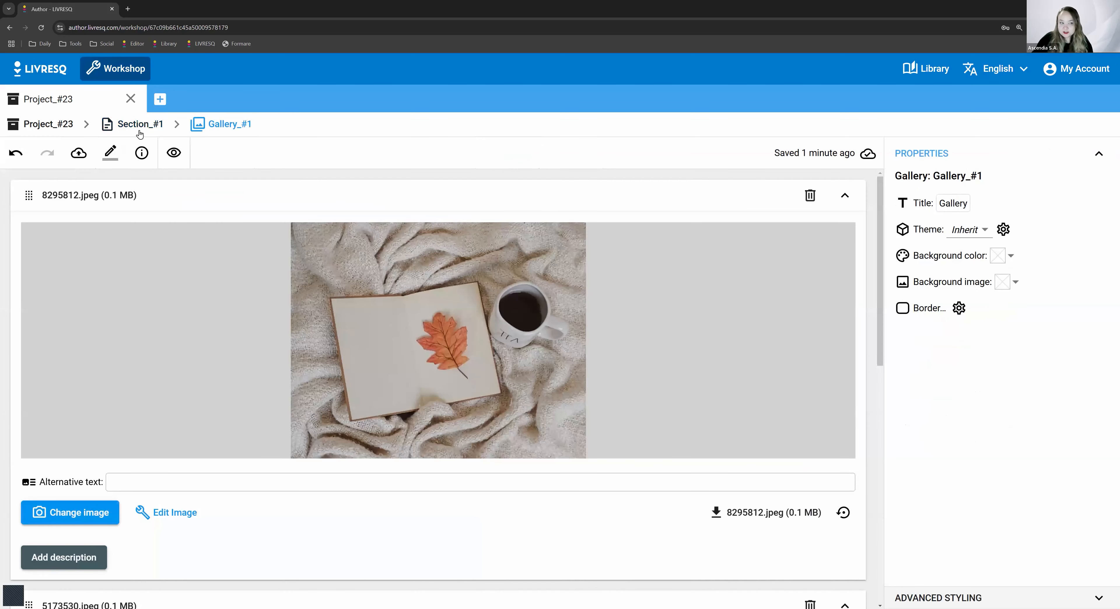
click(135, 121)
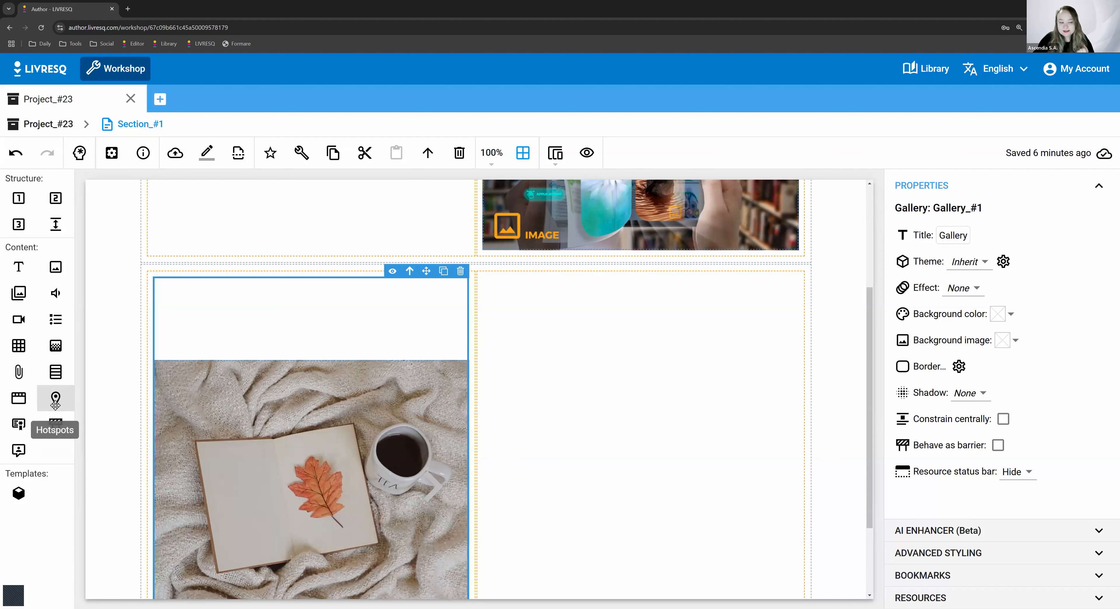
Step: Add a Hotspots element to the empty cell beside the gallery and set its resource status bar to Hide
click(69, 397)
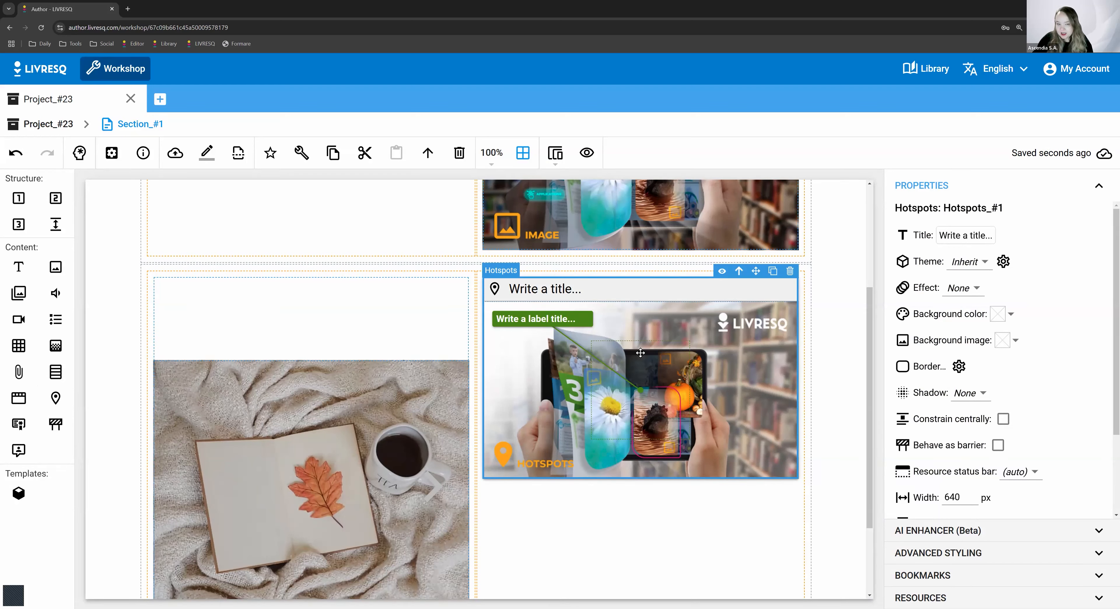
scroll(949, 461, down, 3)
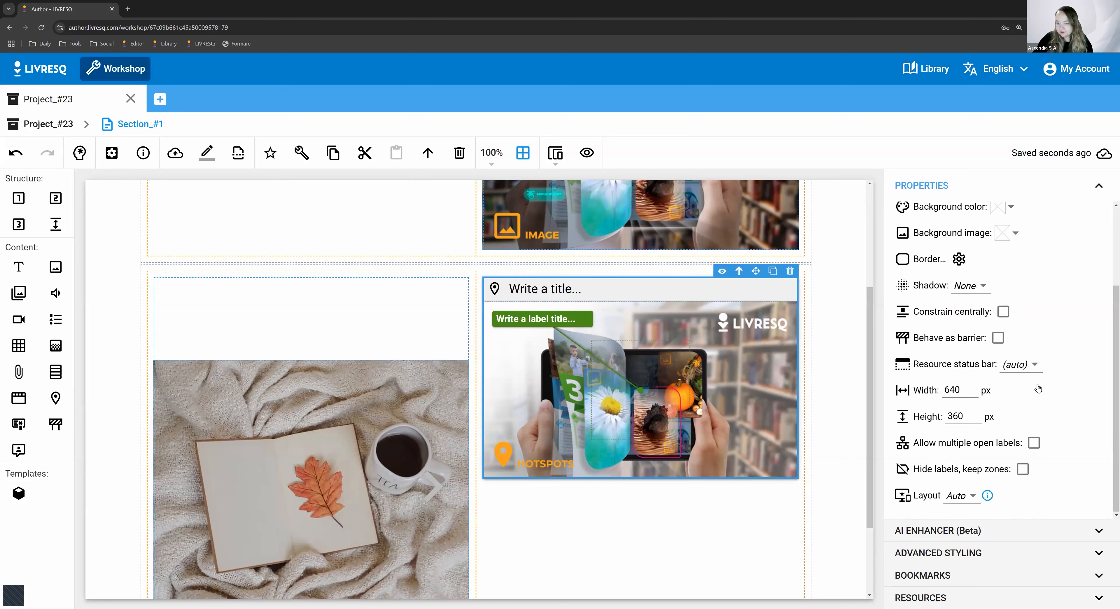
click(1017, 365)
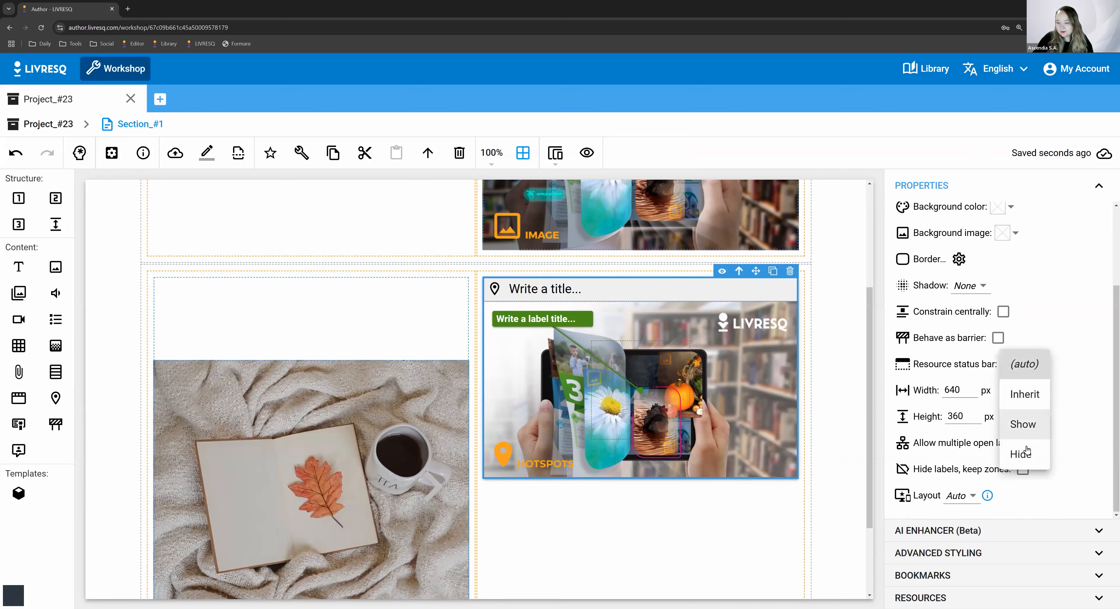
Step: Open the Hotspots element for editing, preview how its default marker label expands and collapses, and leave view mode
double_click(673, 382)
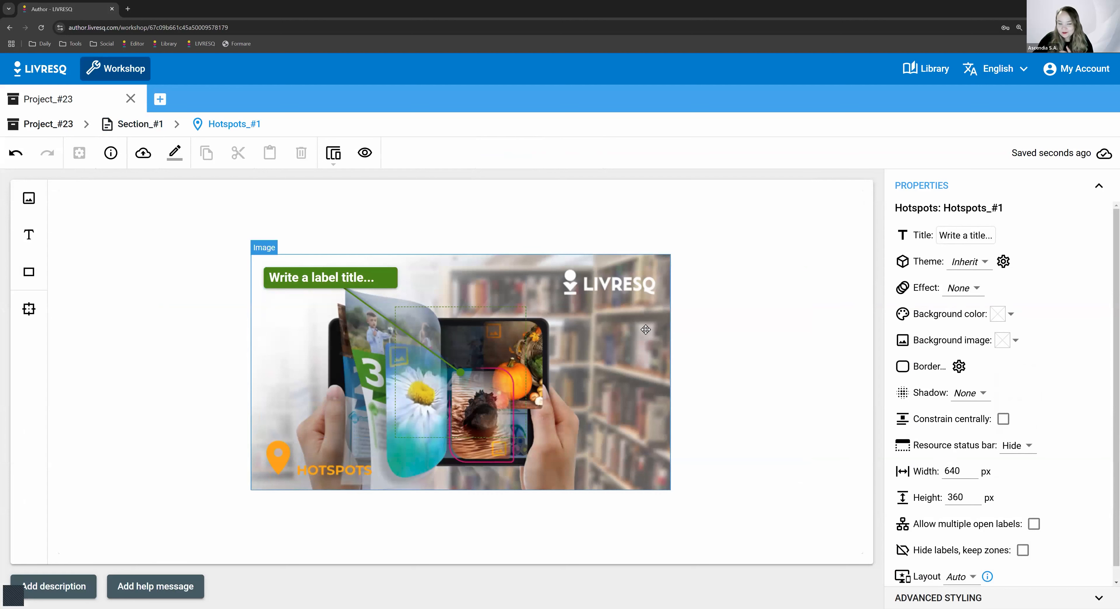
click(624, 289)
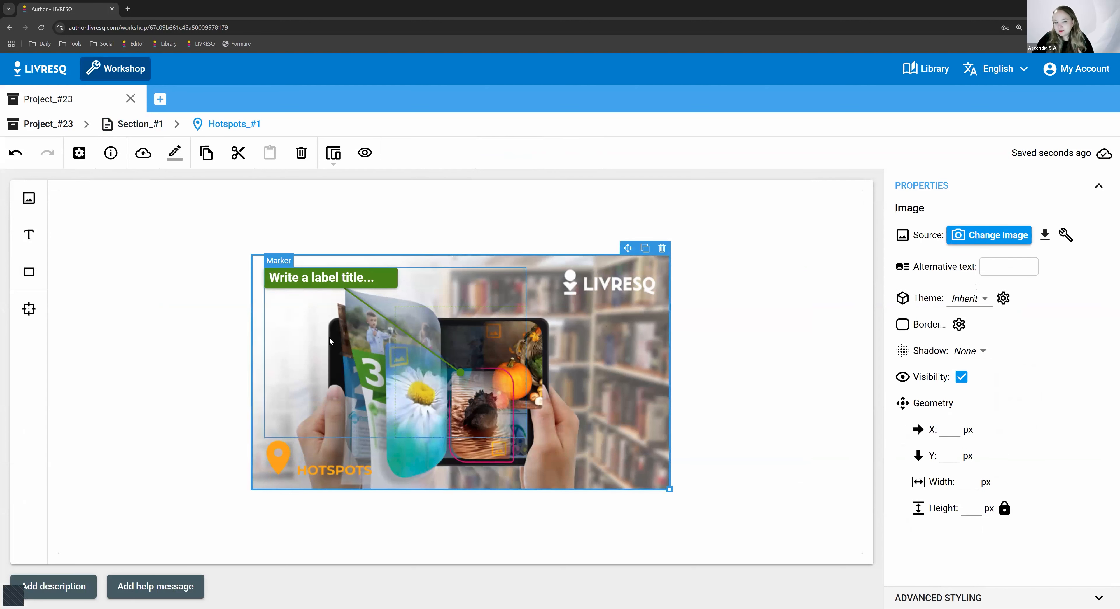
click(365, 153)
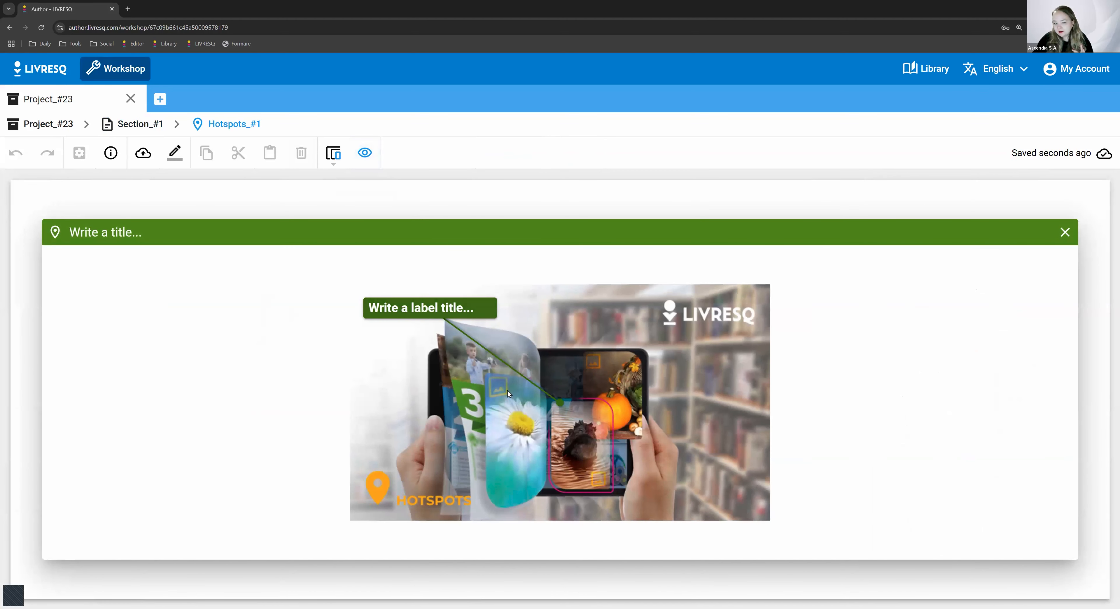
click(559, 401)
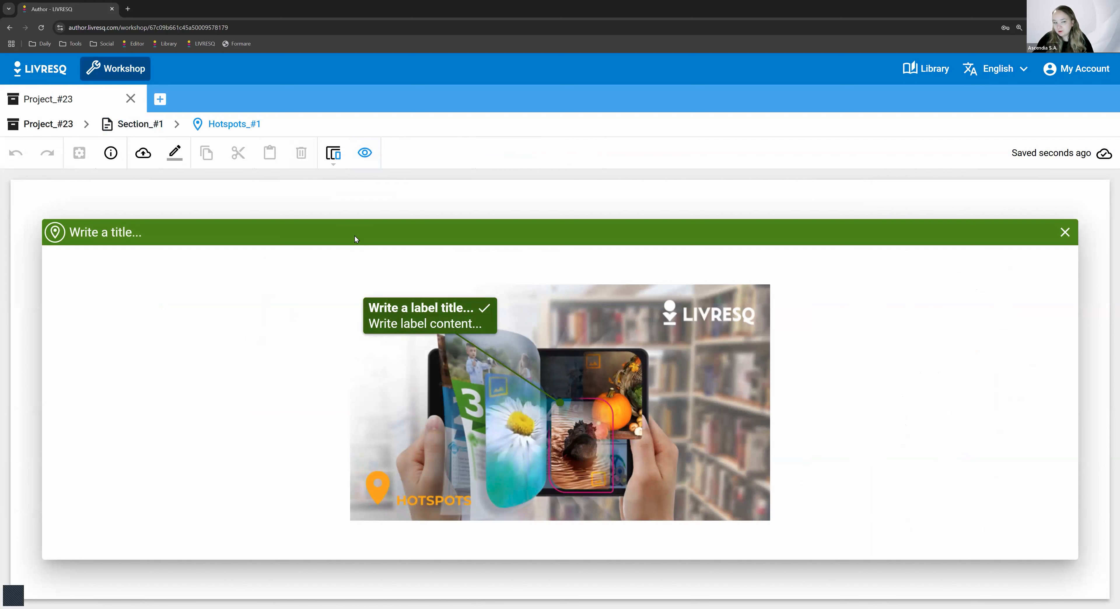
click(559, 403)
click(558, 403)
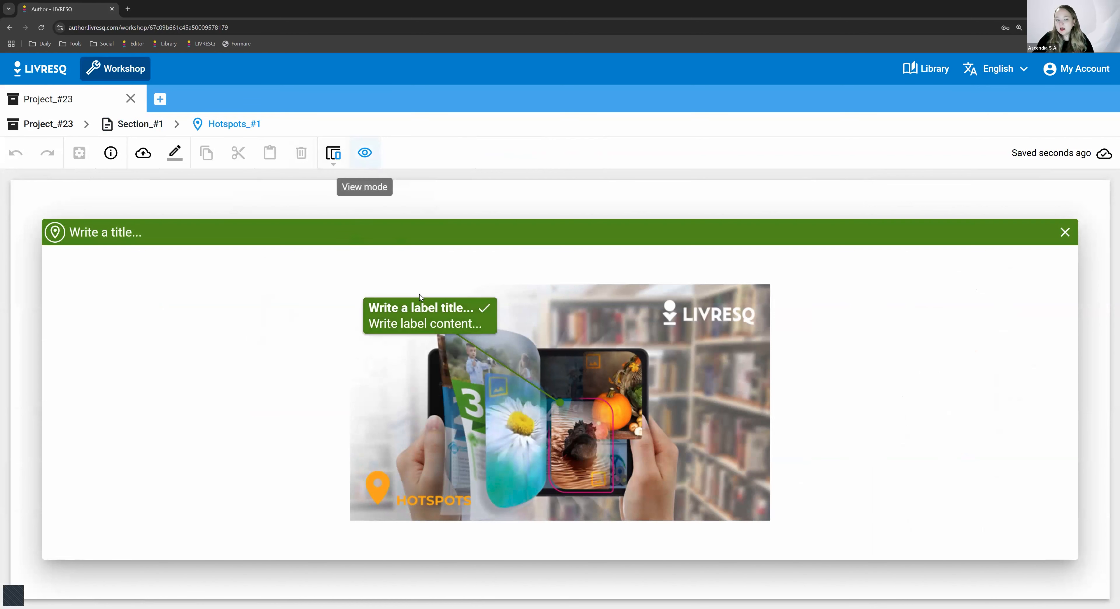
click(364, 152)
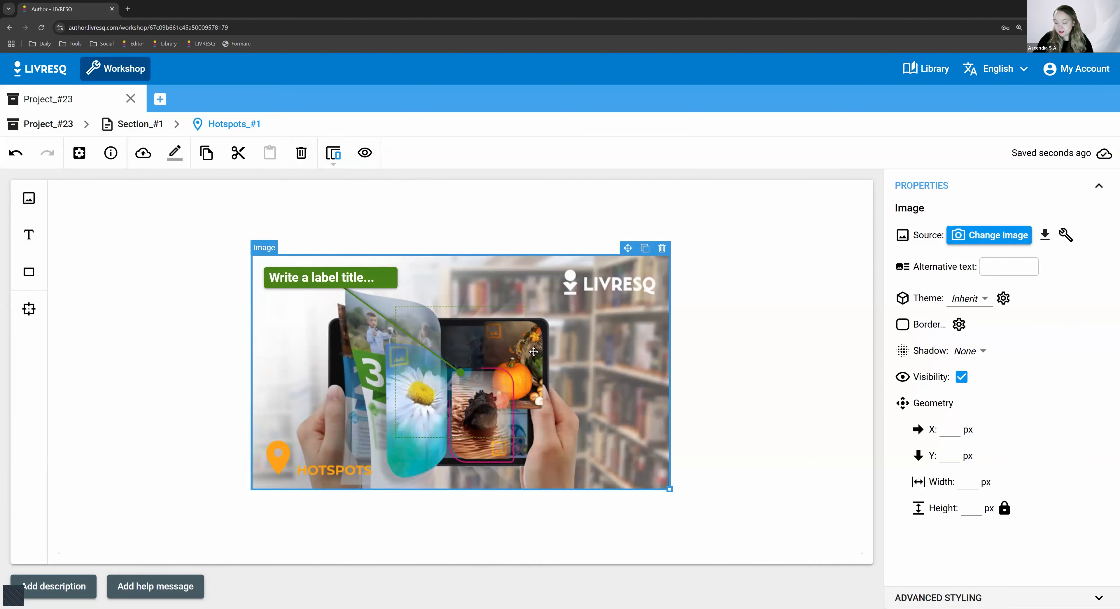
Step: Shift the marker slightly within the Hotspots canvas and compare the properties of the marker with those of the background image
click(419, 302)
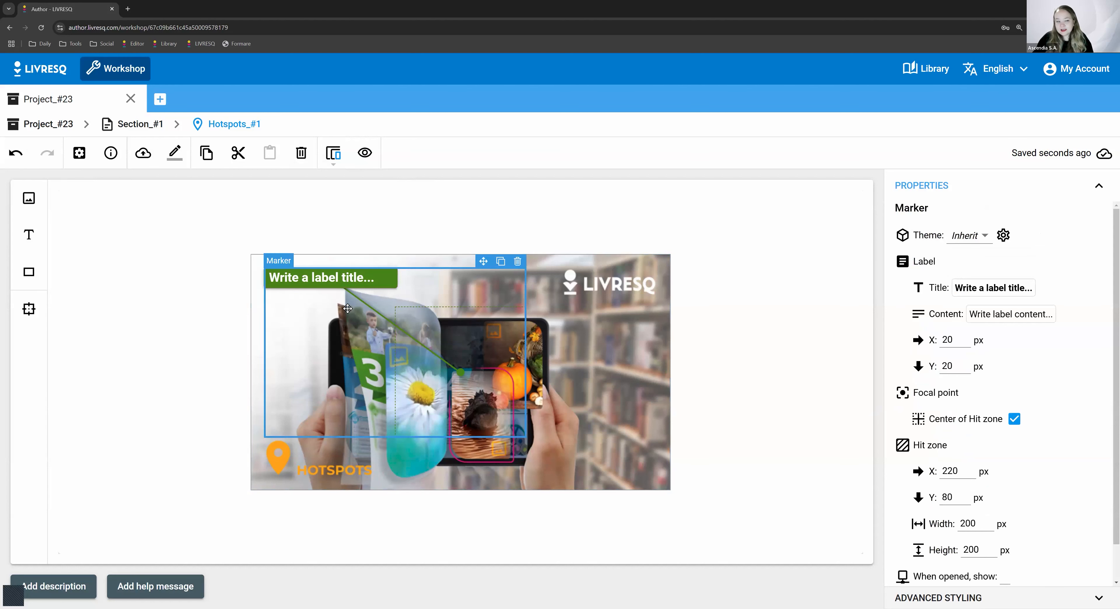
mouse_move(339, 322)
mouse_down()
mouse_move(337, 334)
mouse_move(335, 306)
mouse_move(359, 322)
mouse_move(349, 326)
mouse_up()
click(648, 354)
click(421, 356)
click(608, 352)
click(428, 354)
click(602, 349)
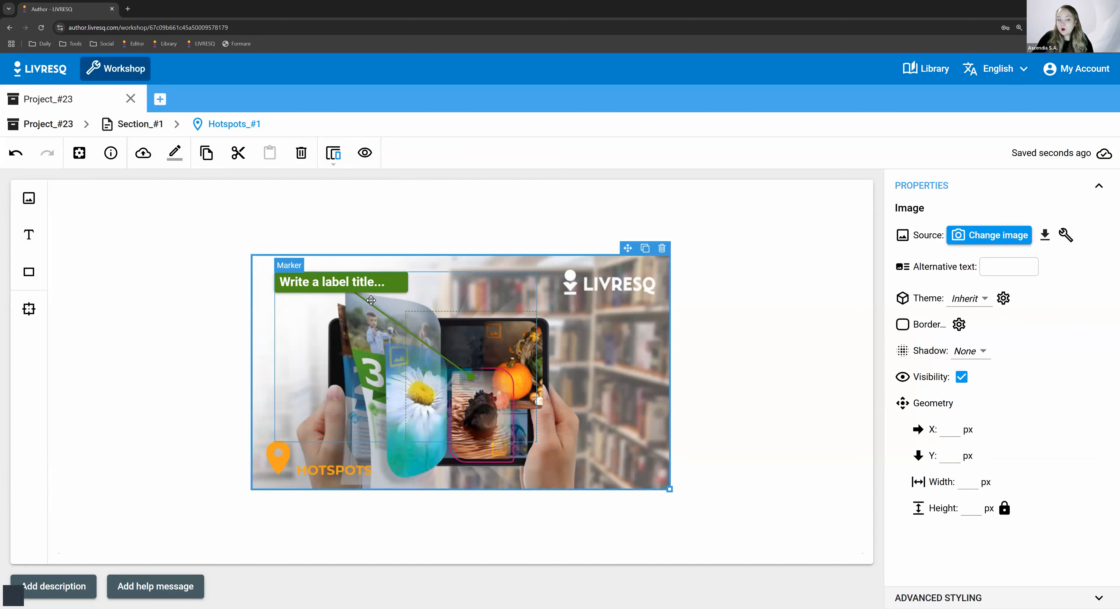
click(318, 335)
click(570, 316)
click(434, 326)
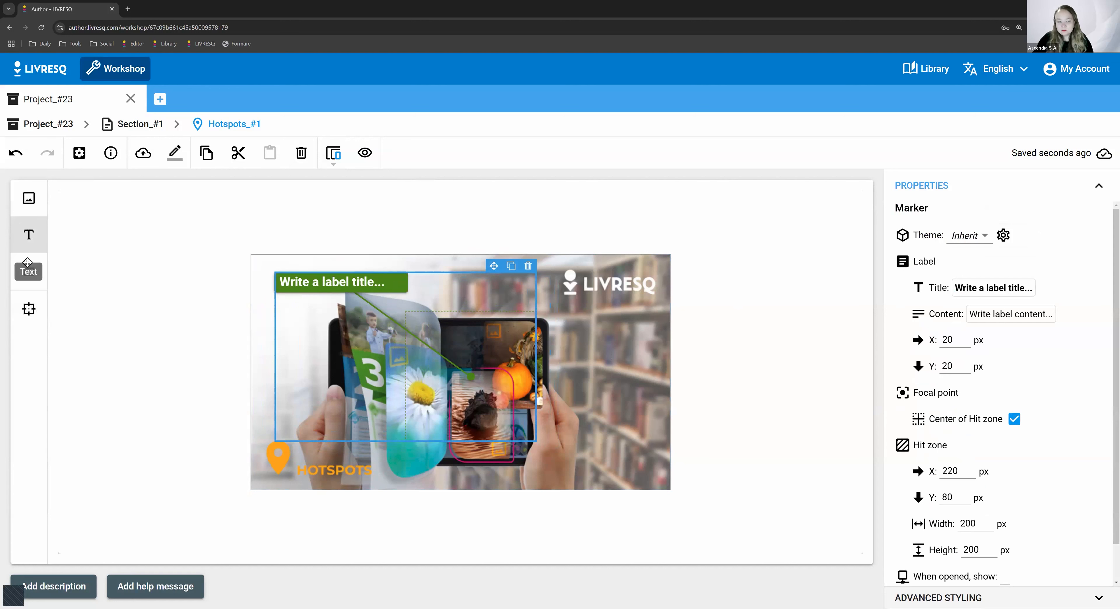
Step: Try adding a rectangle over the hotspot image's upper corner and delete it
drag(381, 319, 300, 308)
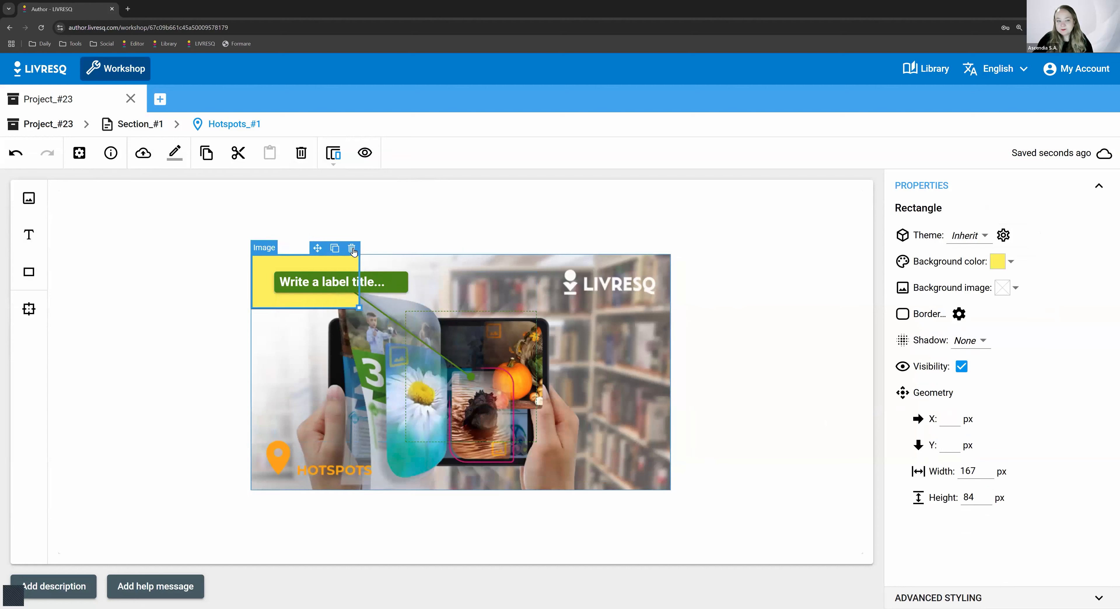
click(353, 249)
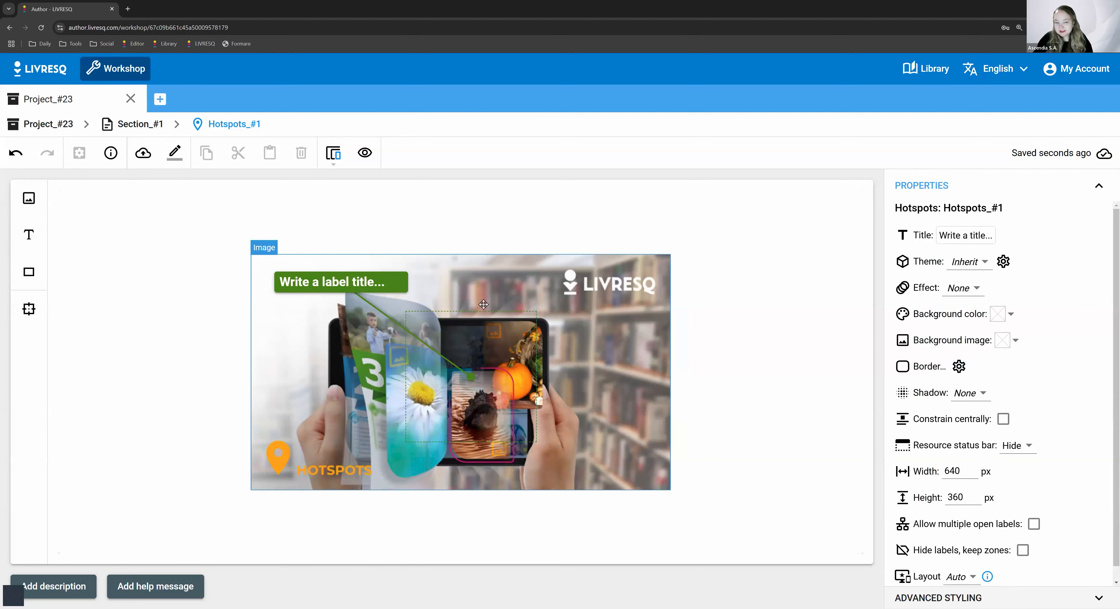
Step: Replace the Hotspots background image with the medium (640 x 395) Pixabay stock photo of a rose between books
click(589, 294)
click(590, 290)
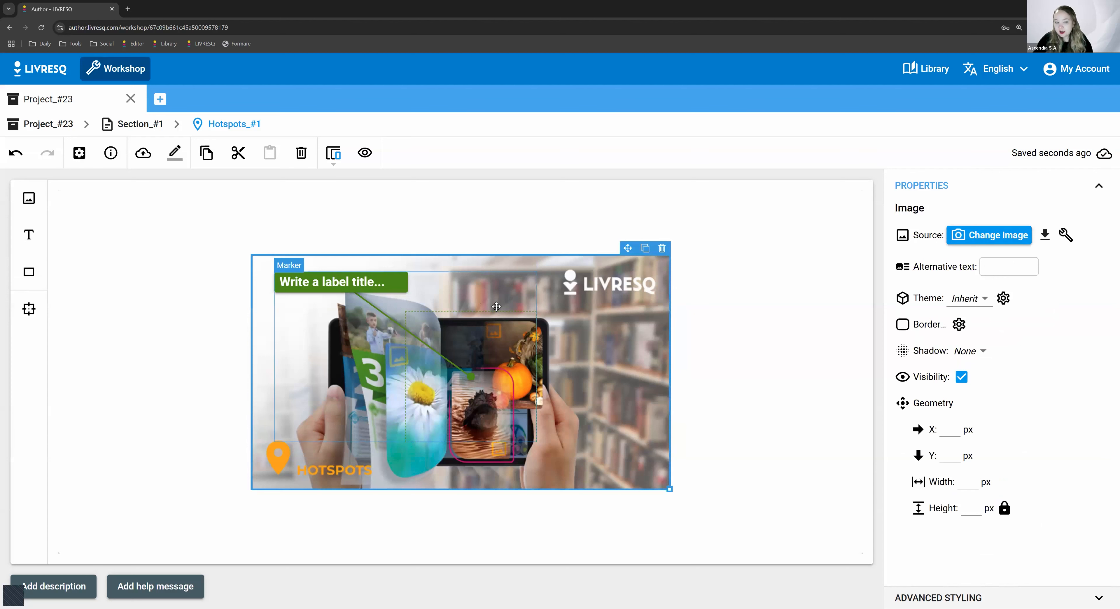
click(467, 321)
click(625, 321)
click(625, 321)
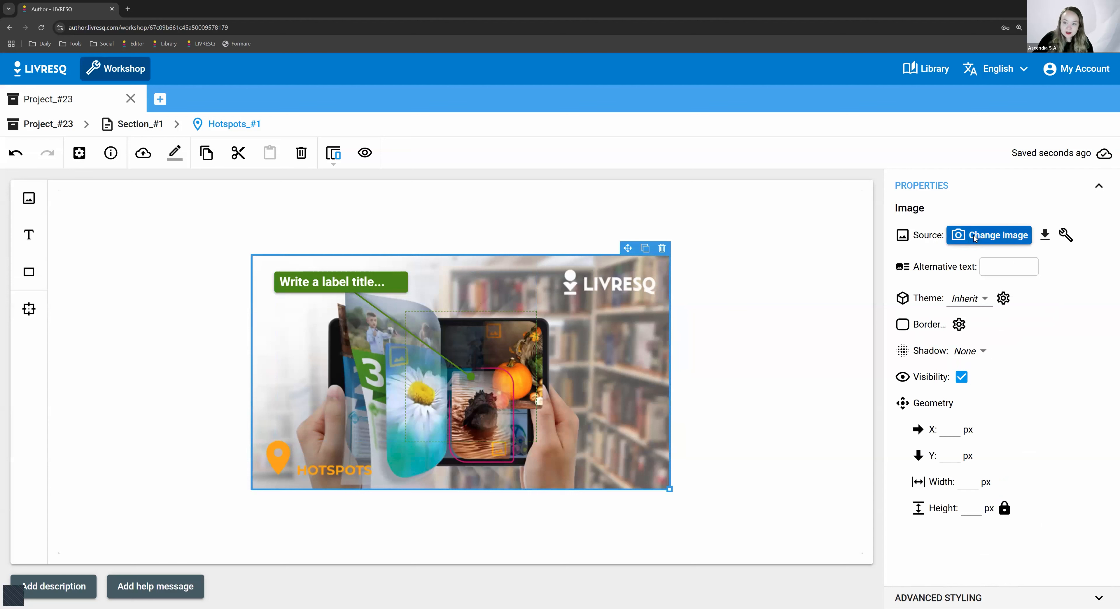
click(986, 233)
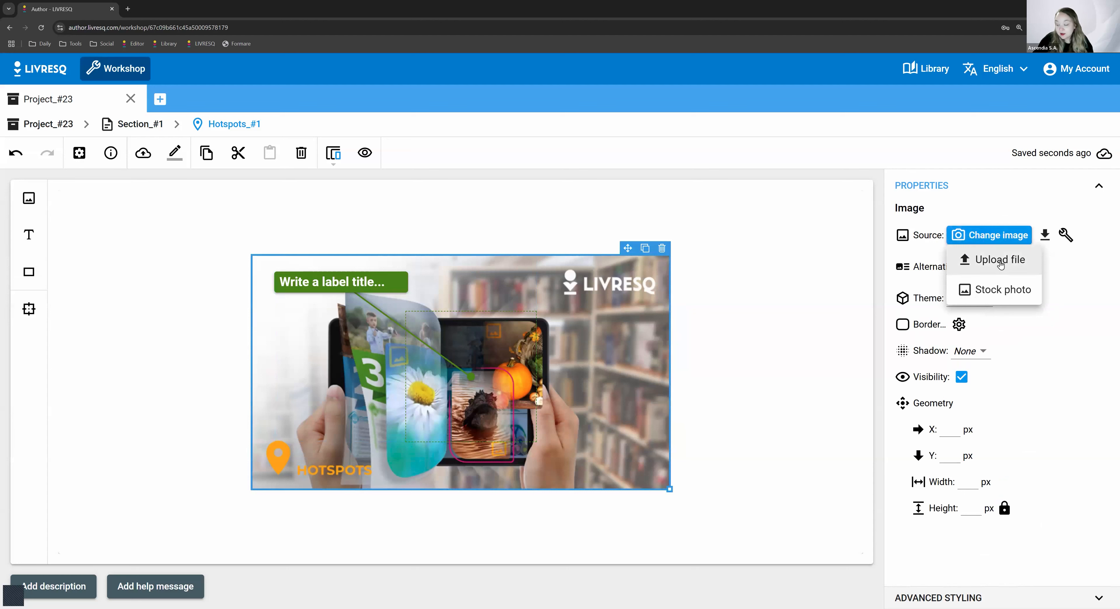
click(992, 290)
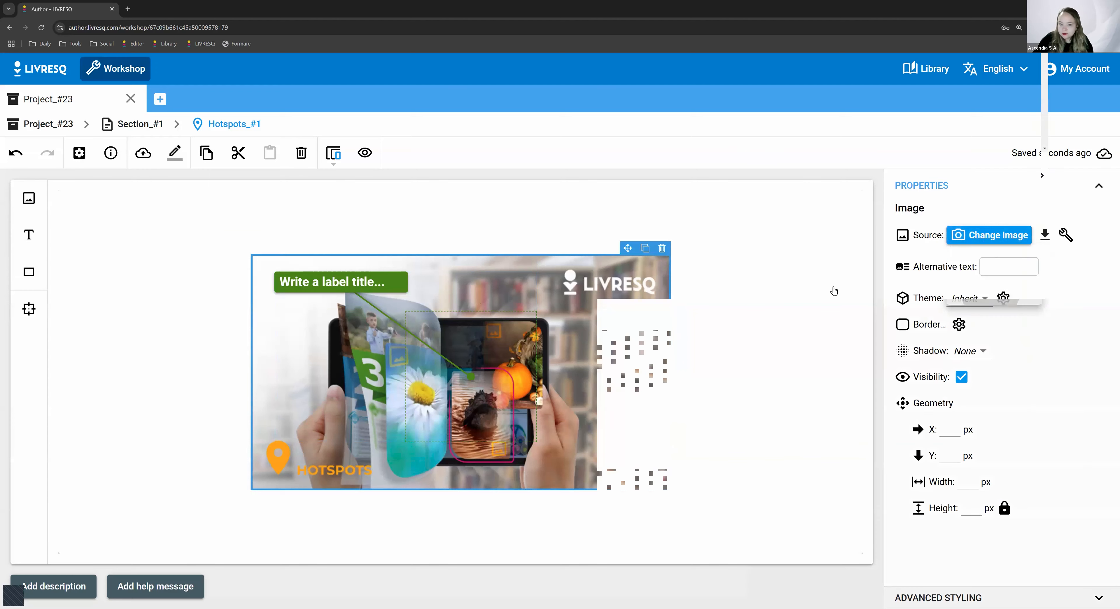
scroll(676, 440, down, 12)
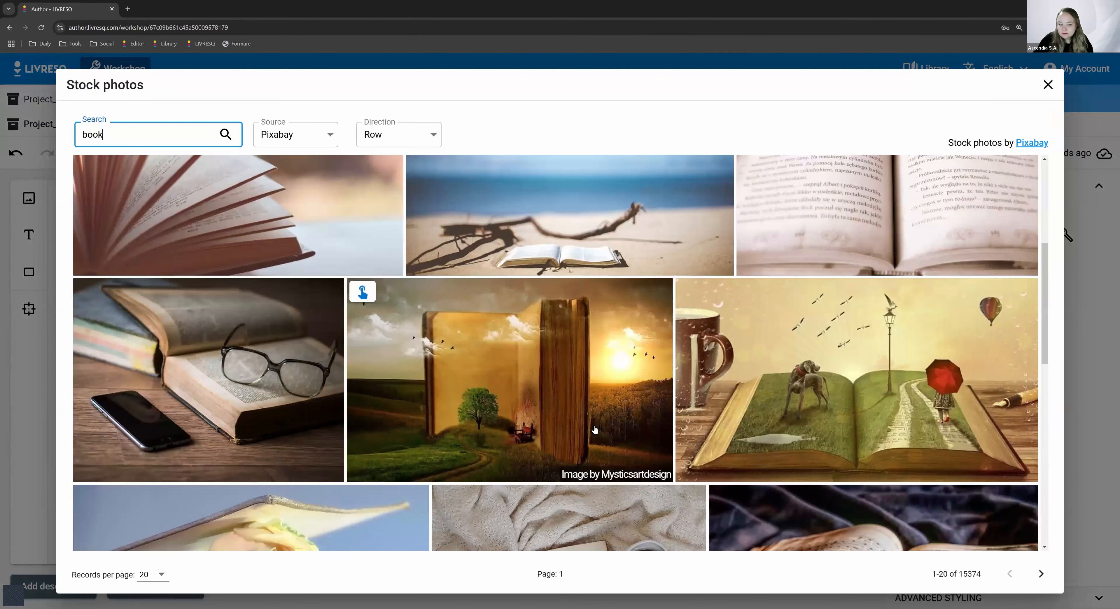
scroll(518, 406, up, 8)
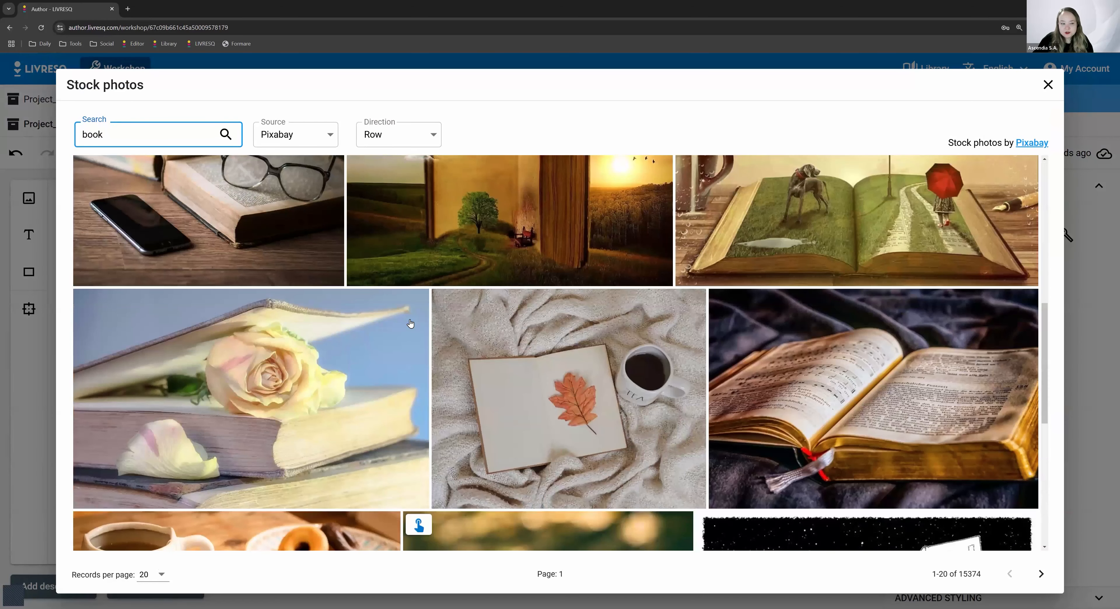
scroll(410, 323, down, 3)
scroll(261, 313, up, 3)
click(89, 301)
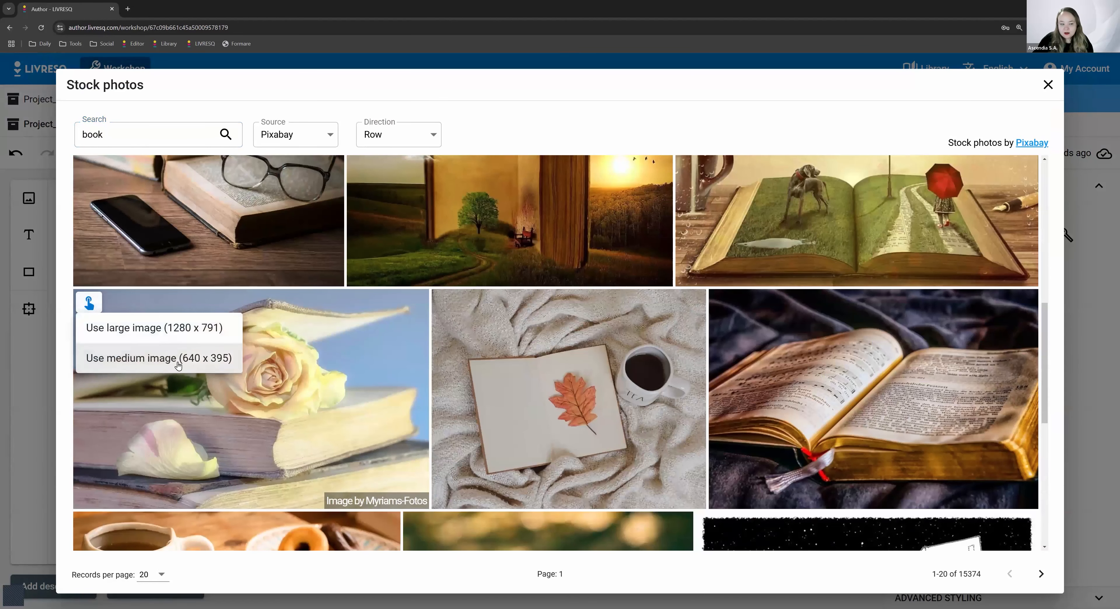
click(176, 344)
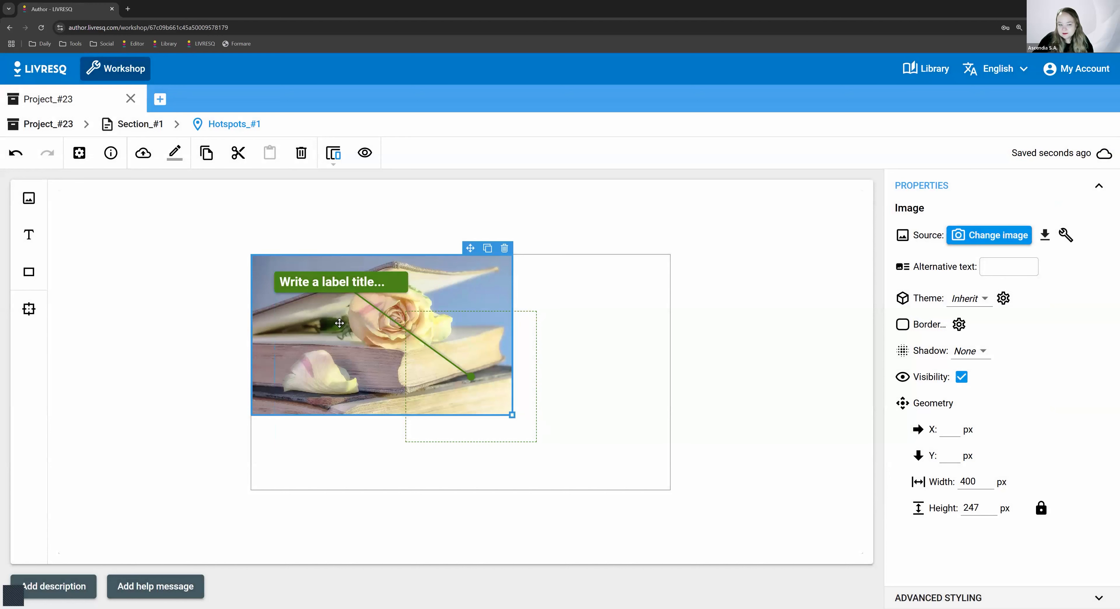
Step: Enlarge the rose photo to about 600 × 371 px and position it at about X 19, Y -1 to center it
drag(512, 415, 703, 503)
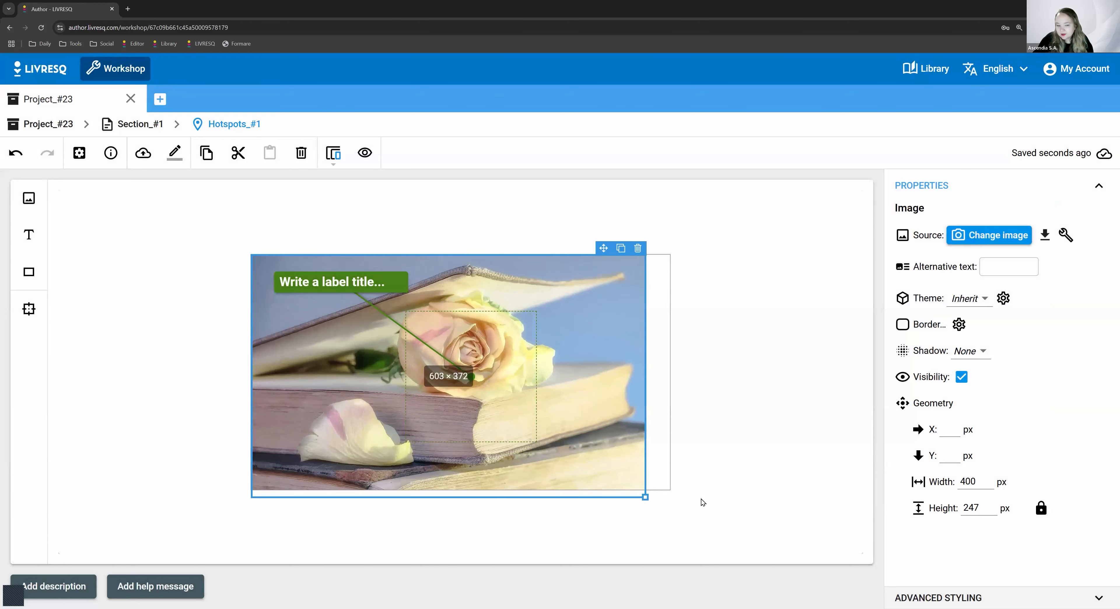
drag(609, 435, 625, 436)
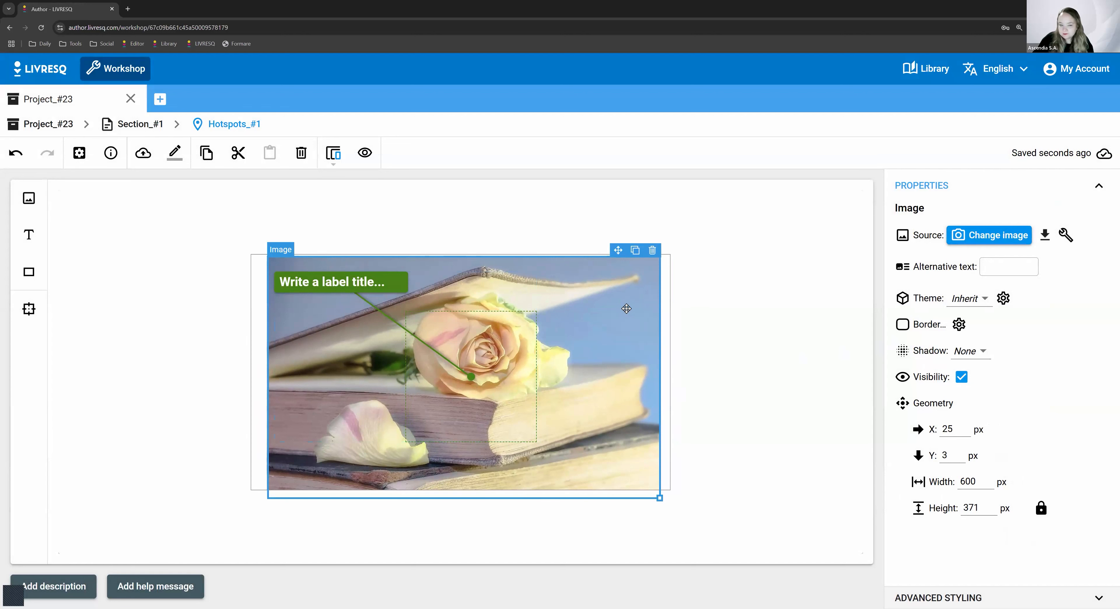
drag(581, 322, 581, 323)
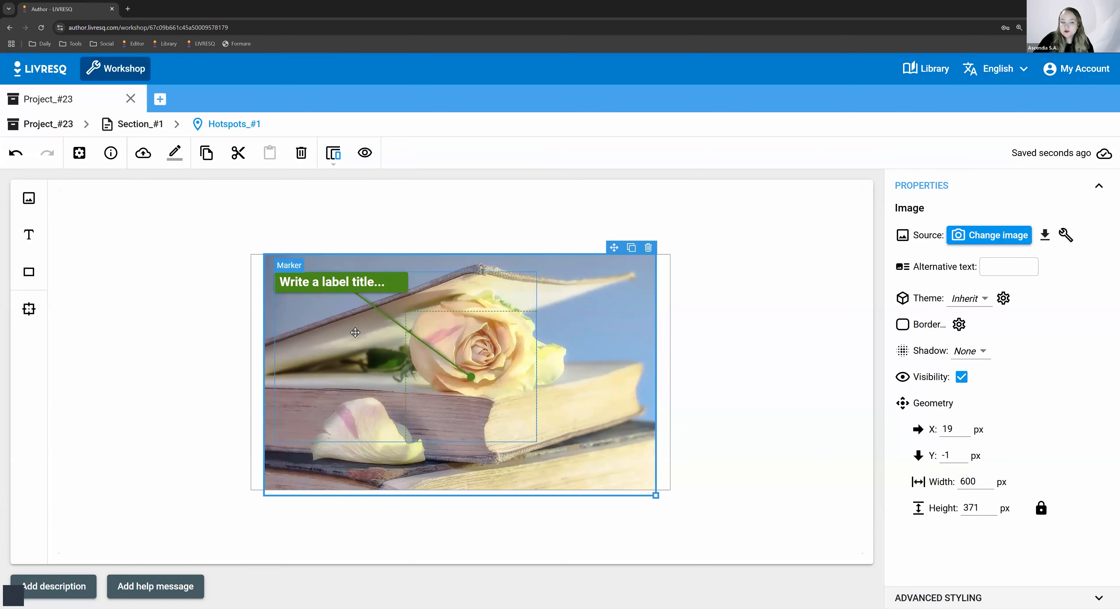
Step: Move the marker's label to about X 23, Y 4 px and check the expanded label in the preview
click(314, 310)
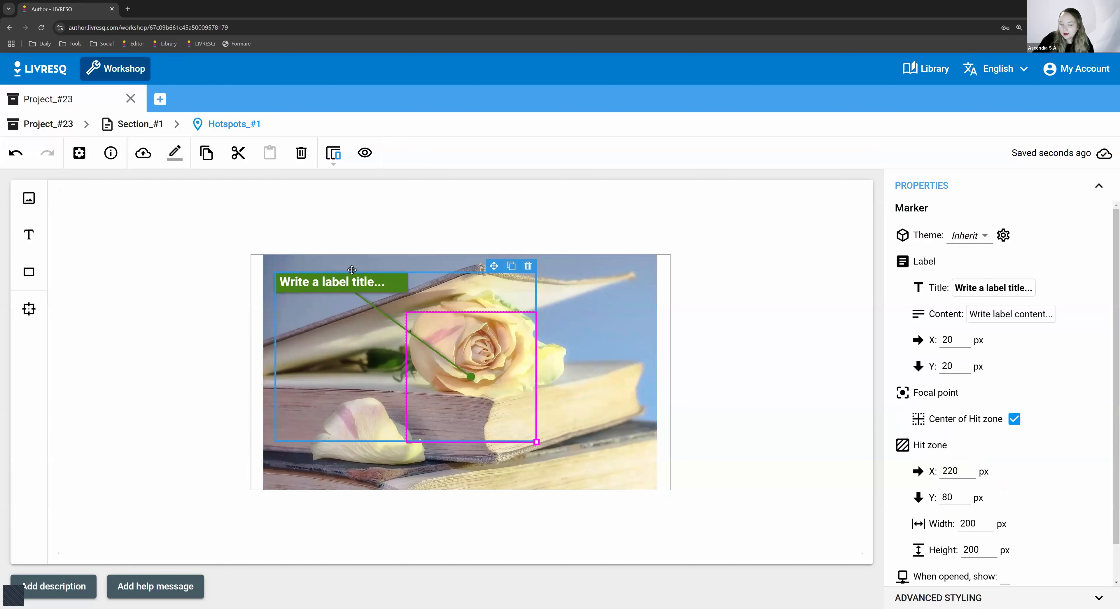
mouse_move(338, 281)
mouse_down()
mouse_move(331, 300)
mouse_move(375, 275)
mouse_up()
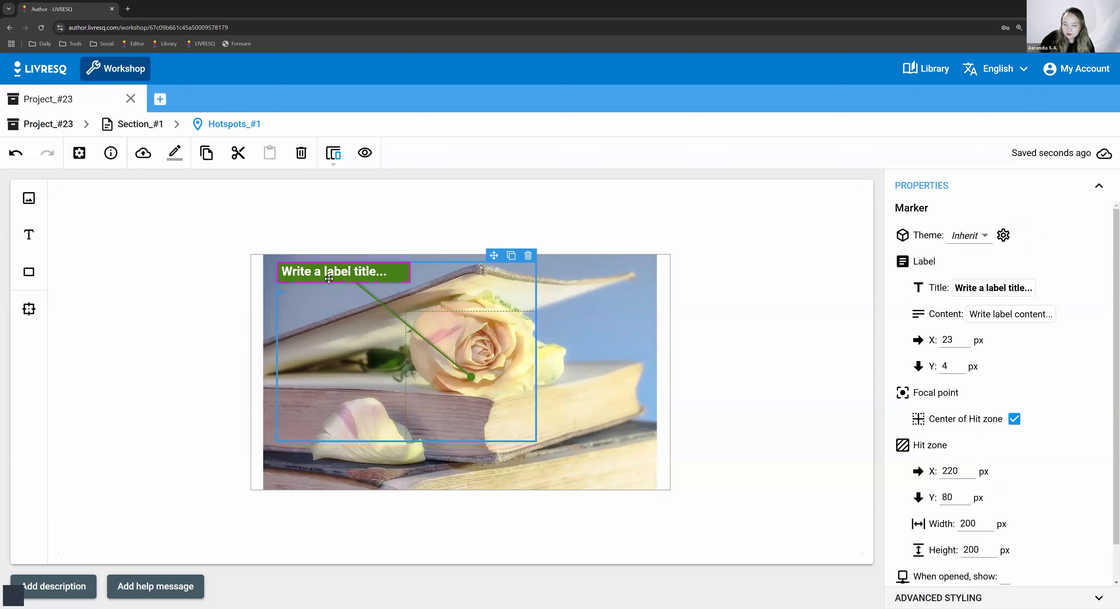
click(367, 153)
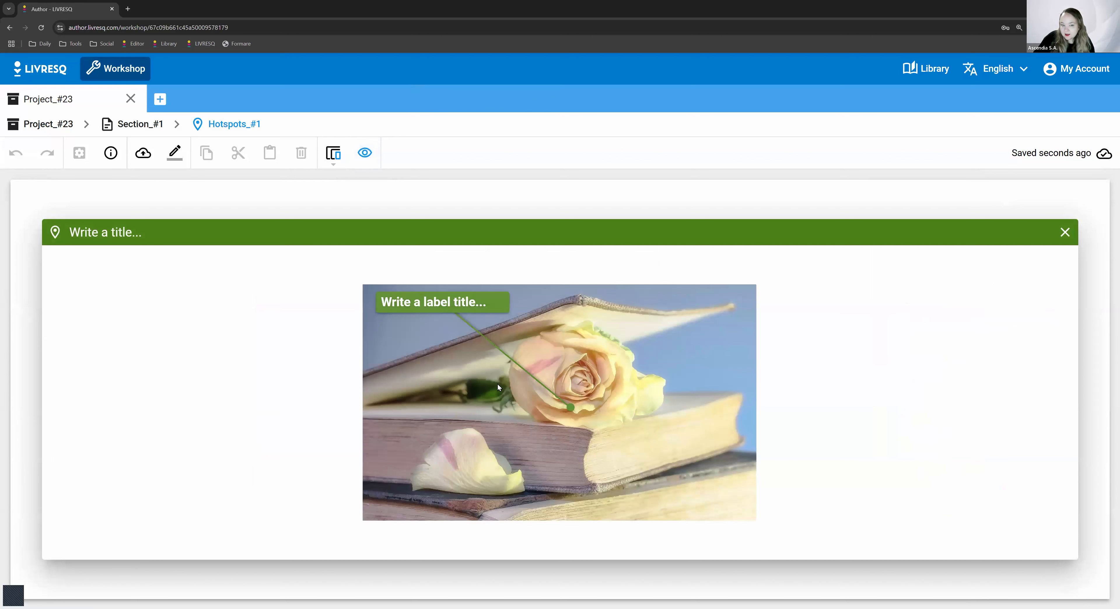
mouse_move(388, 327)
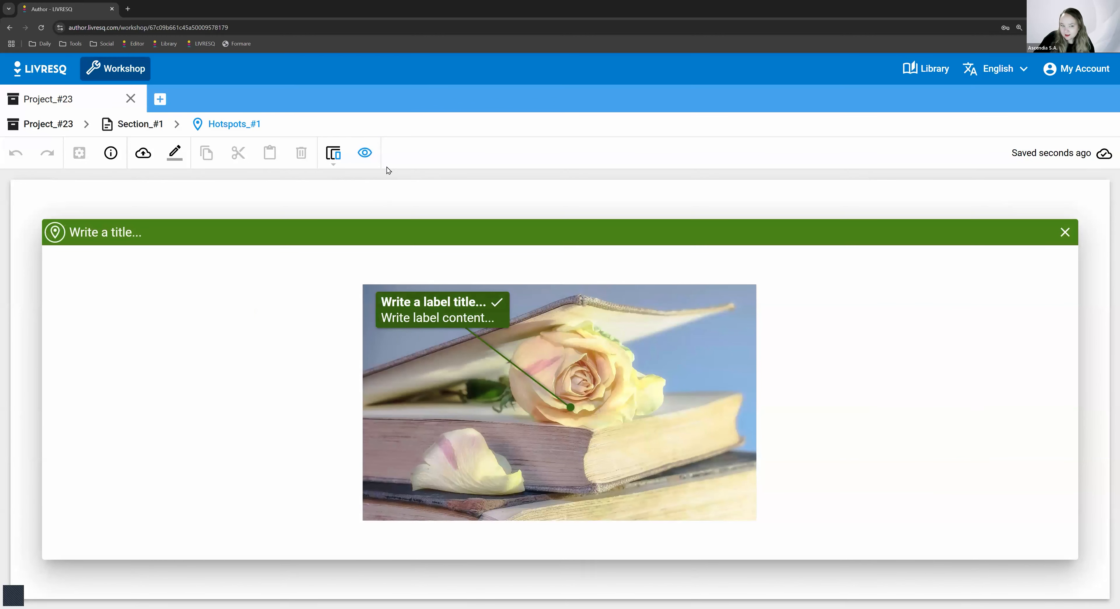
click(365, 153)
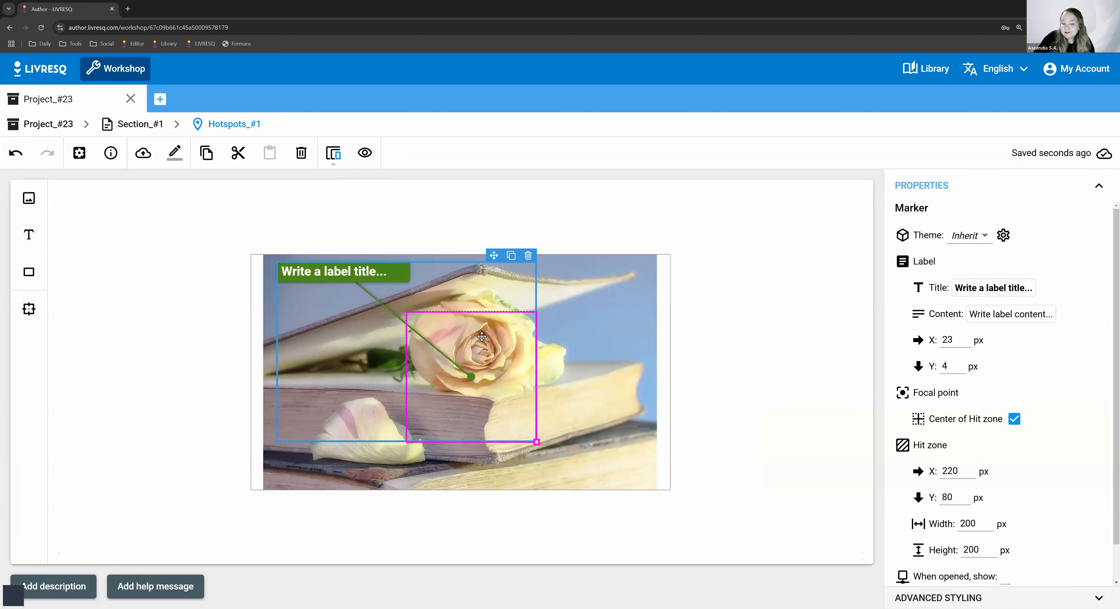
Step: Shrink the hit zone to about 137 × 112 px, try placing the focal point manually, and restore it to the hit zone's center
drag(535, 441, 478, 363)
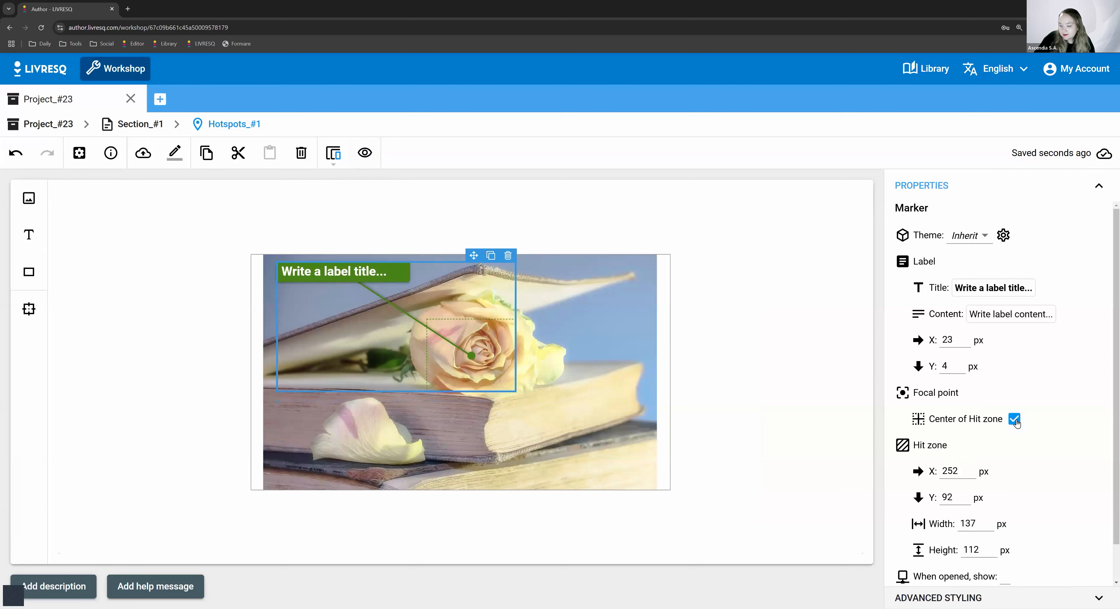
click(1014, 419)
drag(472, 355, 484, 354)
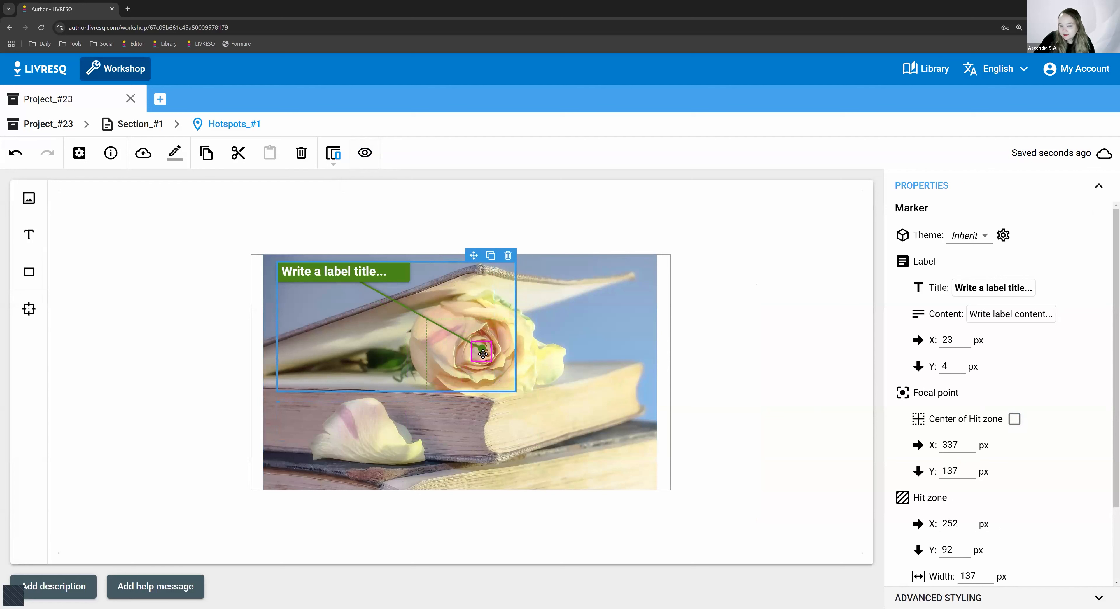
click(1014, 419)
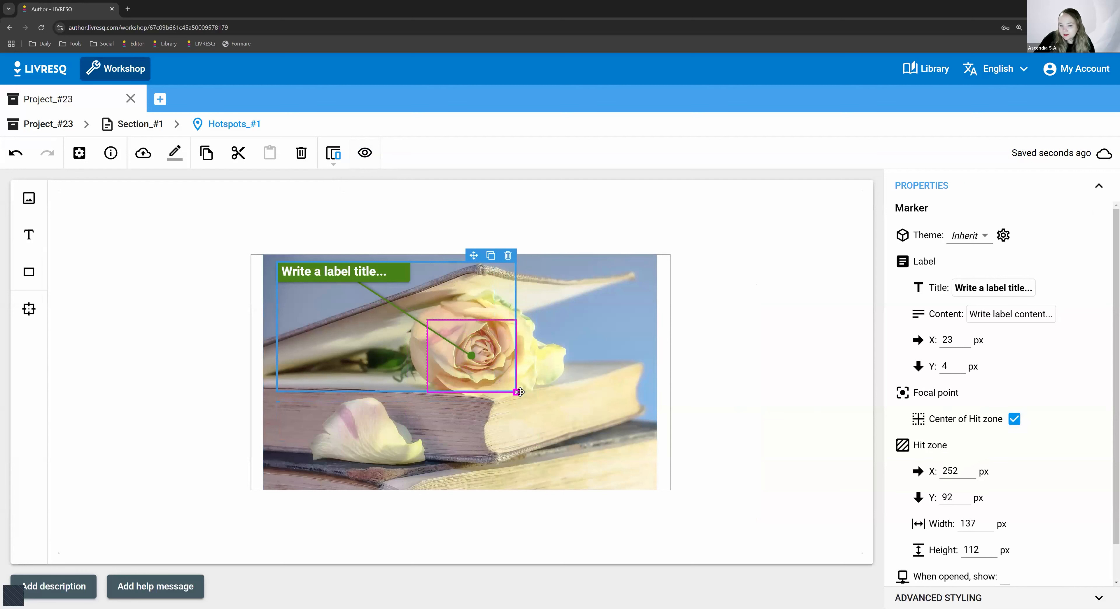
Step: Resize the marker's hit zone to about 162 × 119 px and place it over the rose at about X 251, Y 74
drag(520, 392, 507, 380)
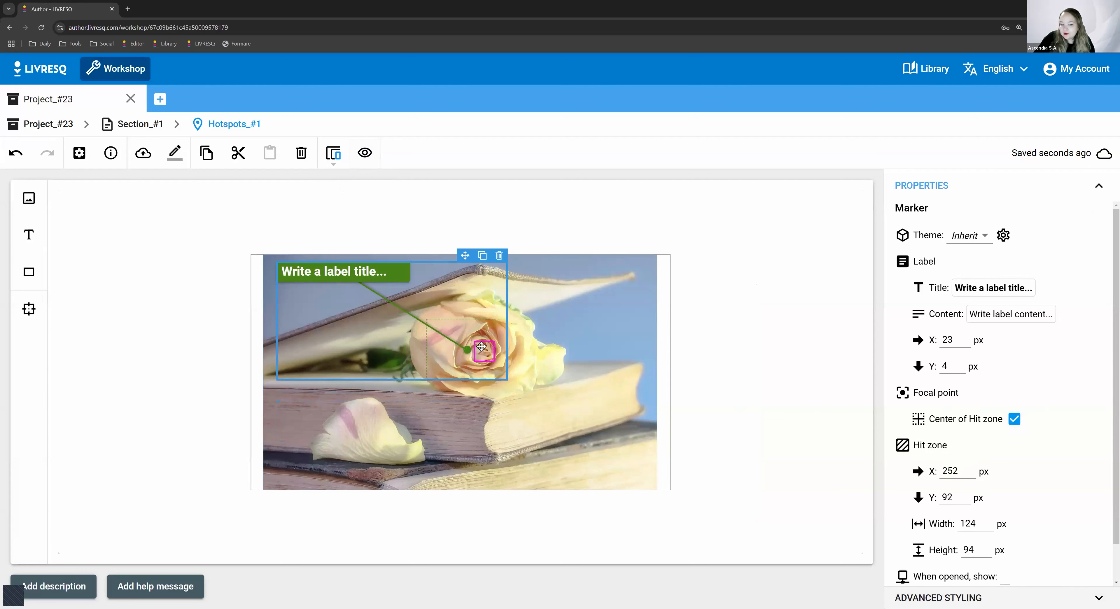
mouse_move(446, 324)
mouse_down()
mouse_move(463, 327)
mouse_move(442, 319)
mouse_up()
drag(502, 371, 526, 387)
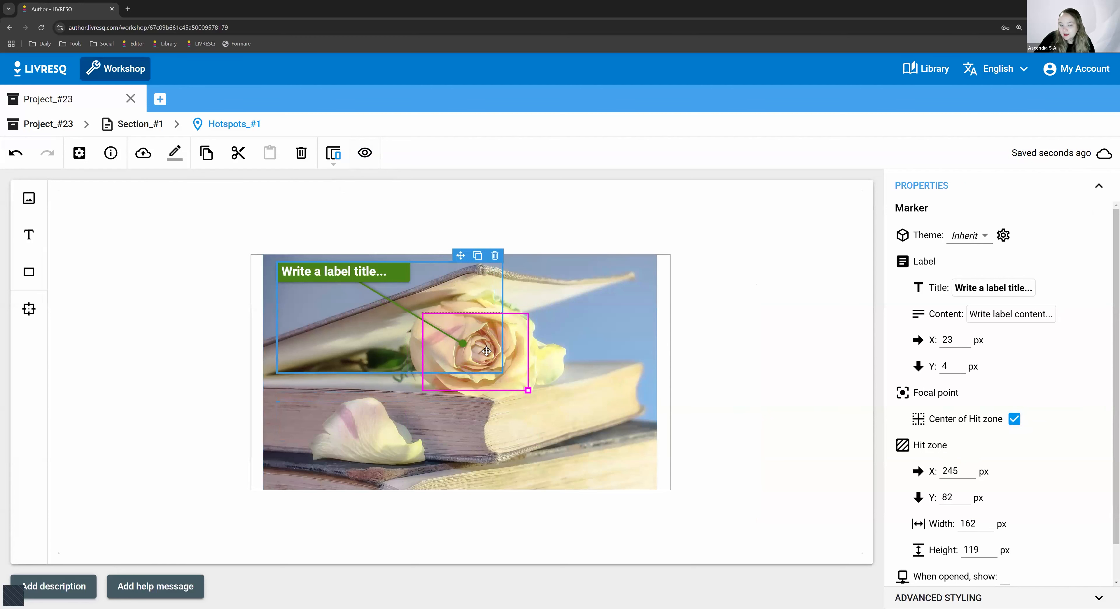
drag(494, 329, 498, 324)
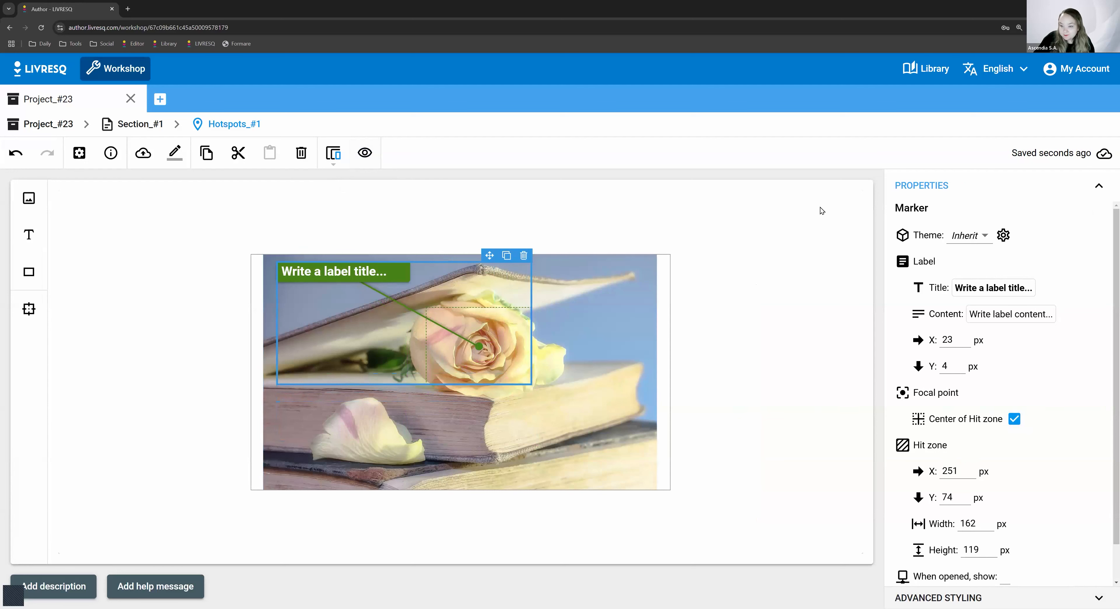
Step: Move the marker's label to about X 25, Y 10 px and fill in the title "Flower" and the content "Details about flower"
mouse_move(324, 271)
mouse_down()
mouse_move(574, 270)
mouse_move(352, 261)
mouse_move(362, 273)
mouse_up()
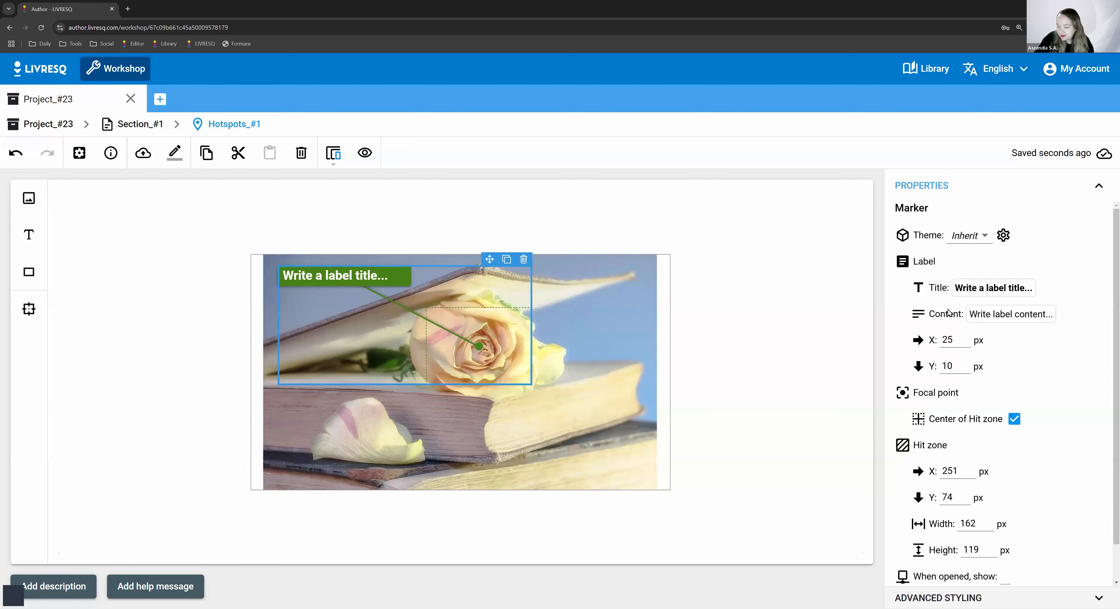
click(973, 289)
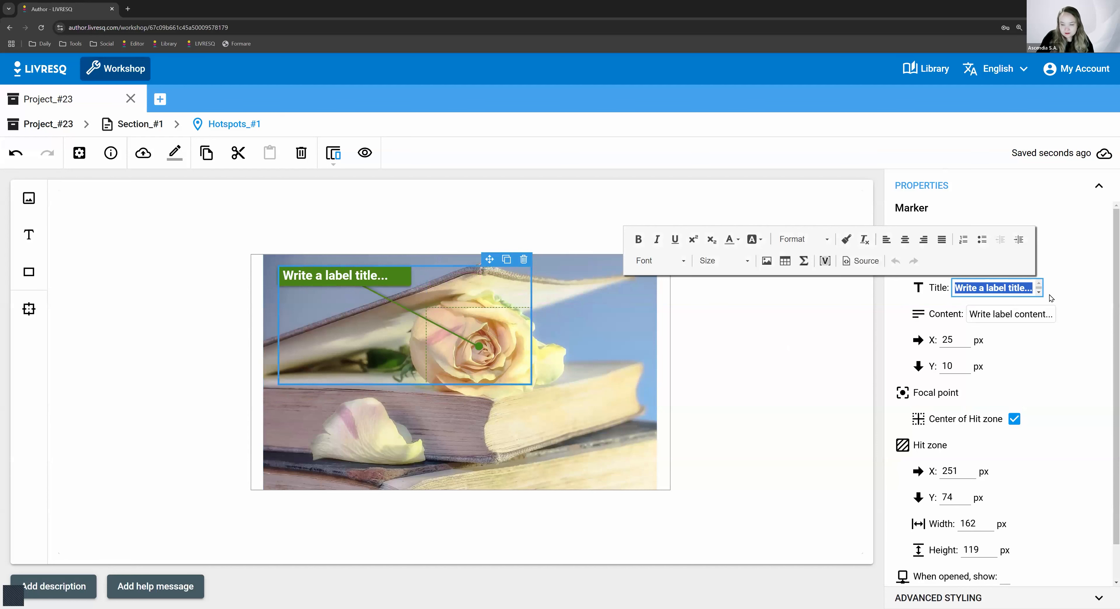
text(Flower)
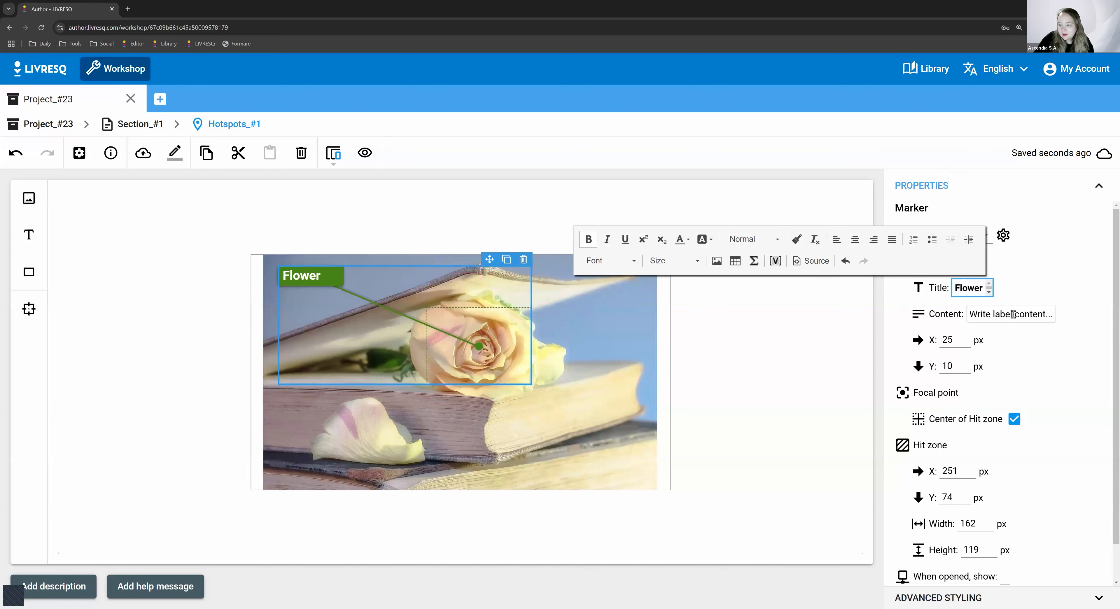
click(1013, 314)
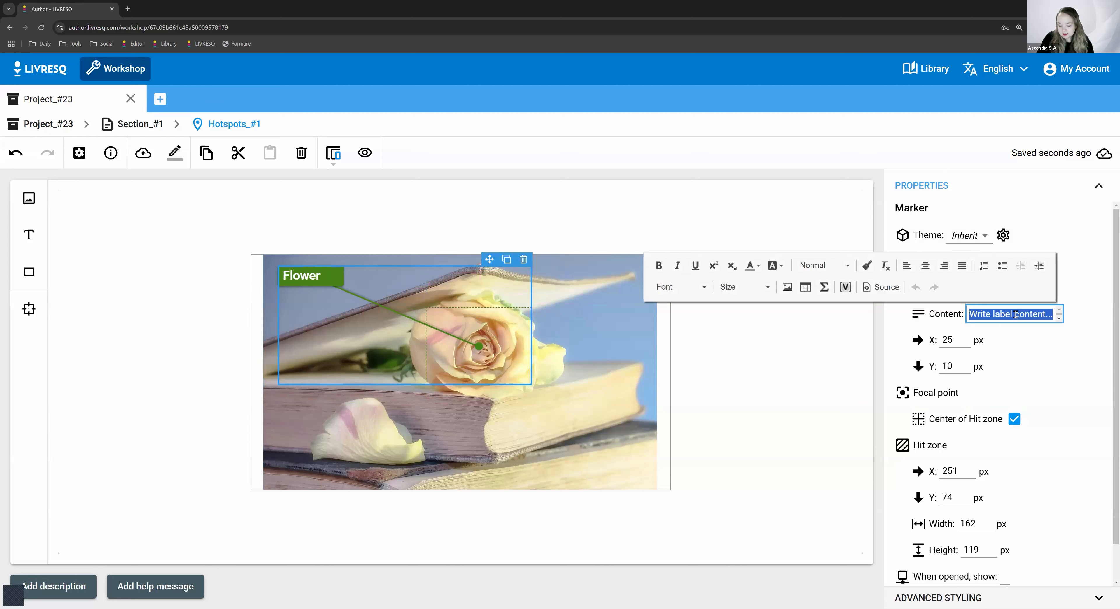
text(De)
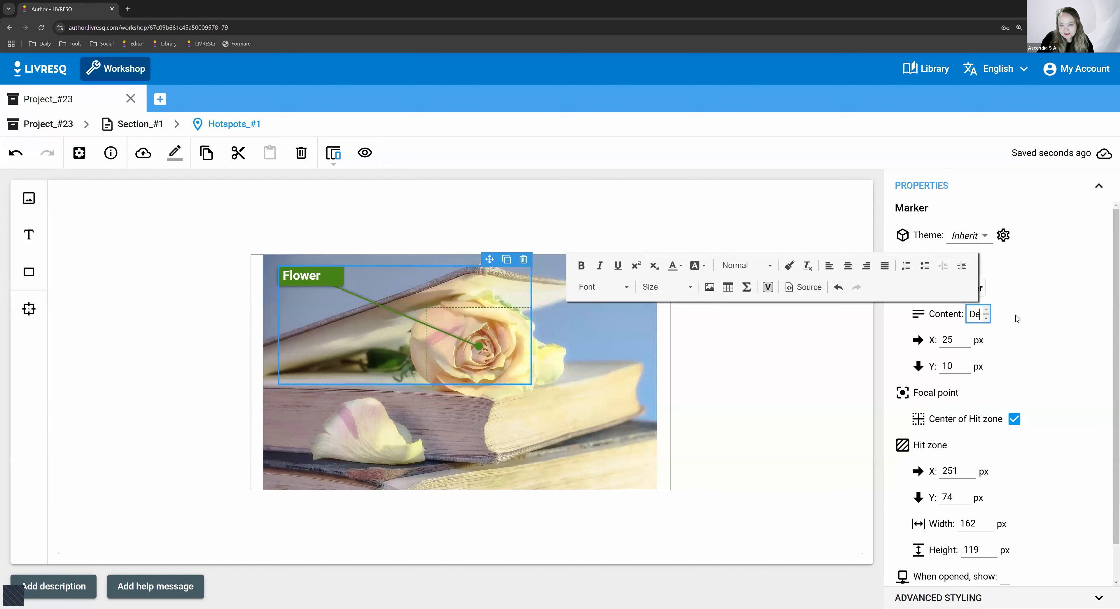
text(tails about flower)
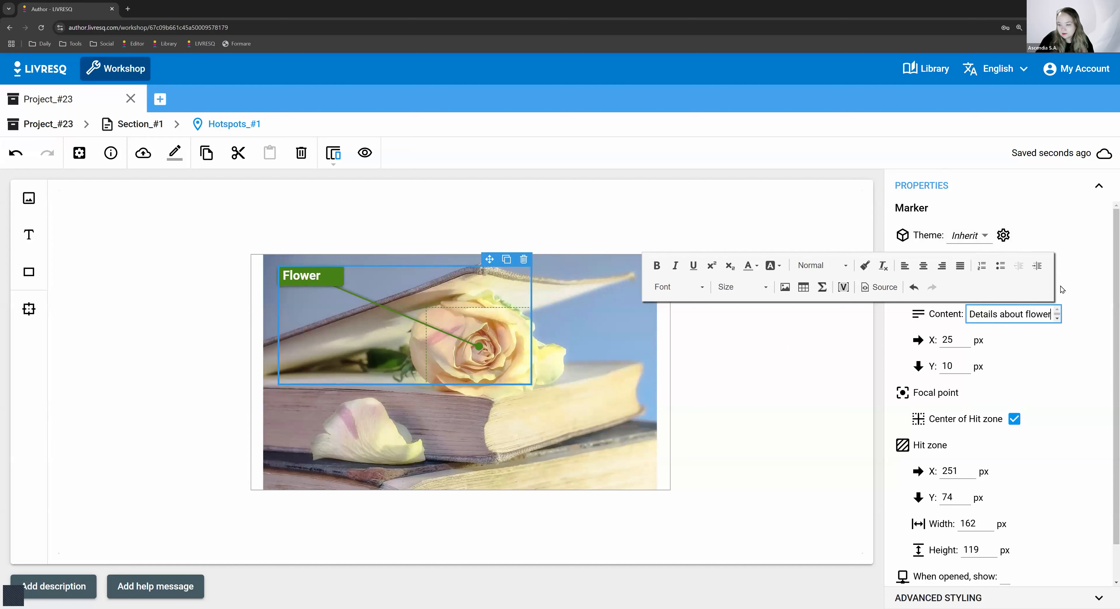
click(418, 302)
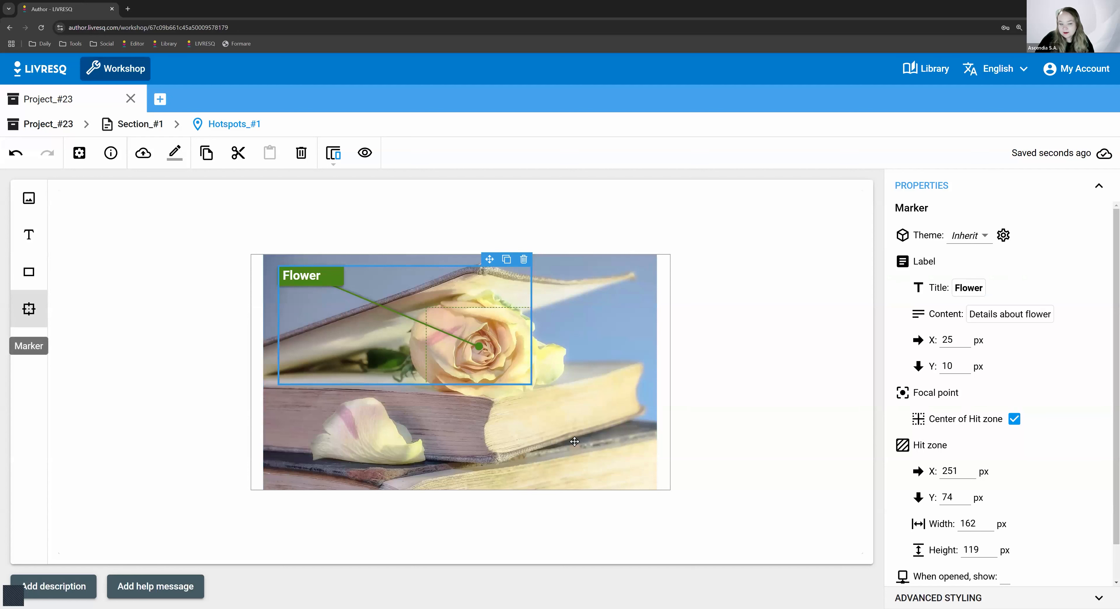
Step: Try adding a second marker over the books, then duplicating the Flower marker, and delete both extra markers
mouse_move(331, 325)
mouse_down()
mouse_move(522, 393)
mouse_move(430, 401)
mouse_up()
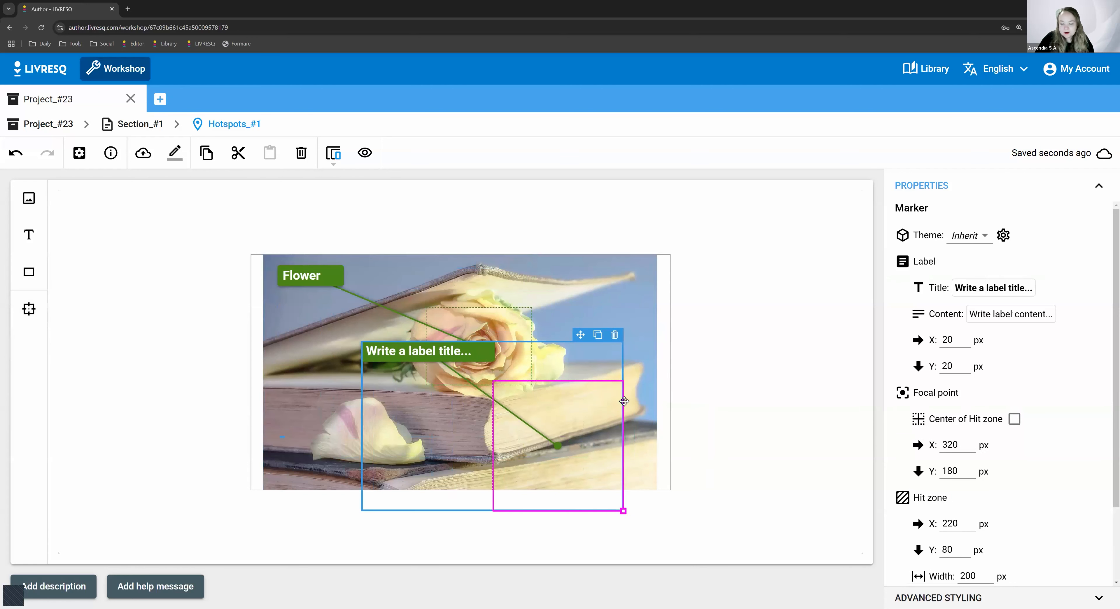
click(614, 334)
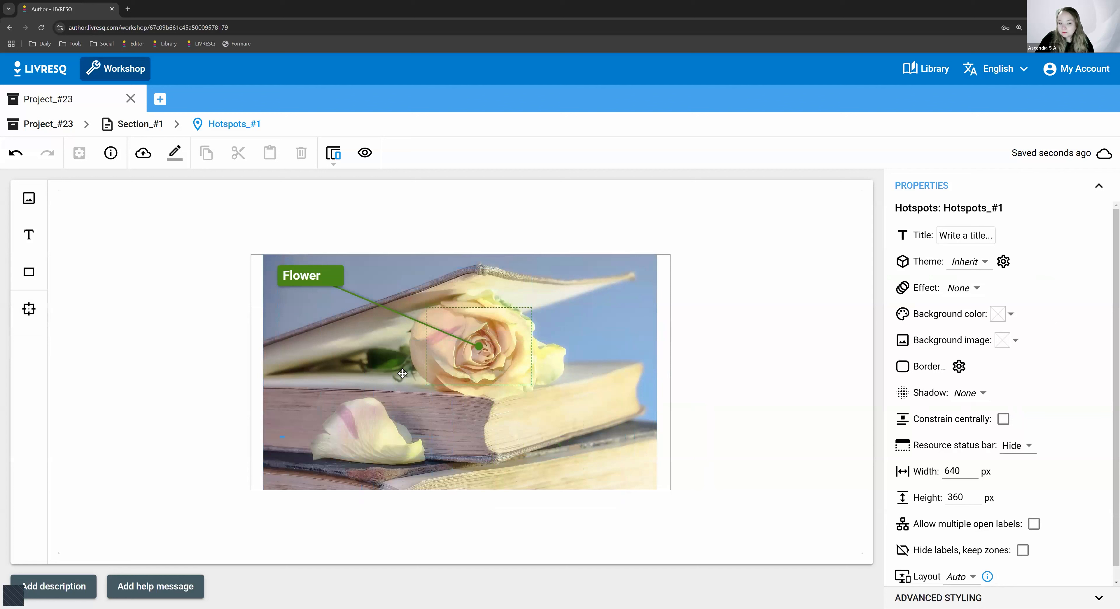
click(375, 324)
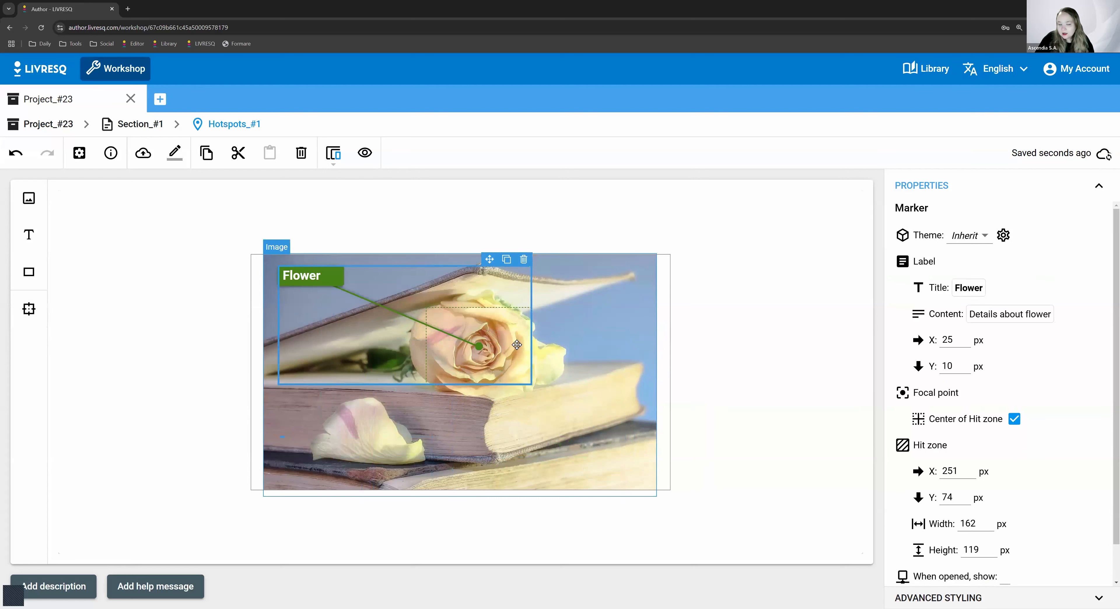
click(507, 260)
mouse_move(411, 307)
mouse_down()
mouse_move(527, 362)
mouse_move(475, 404)
mouse_move(466, 394)
mouse_up()
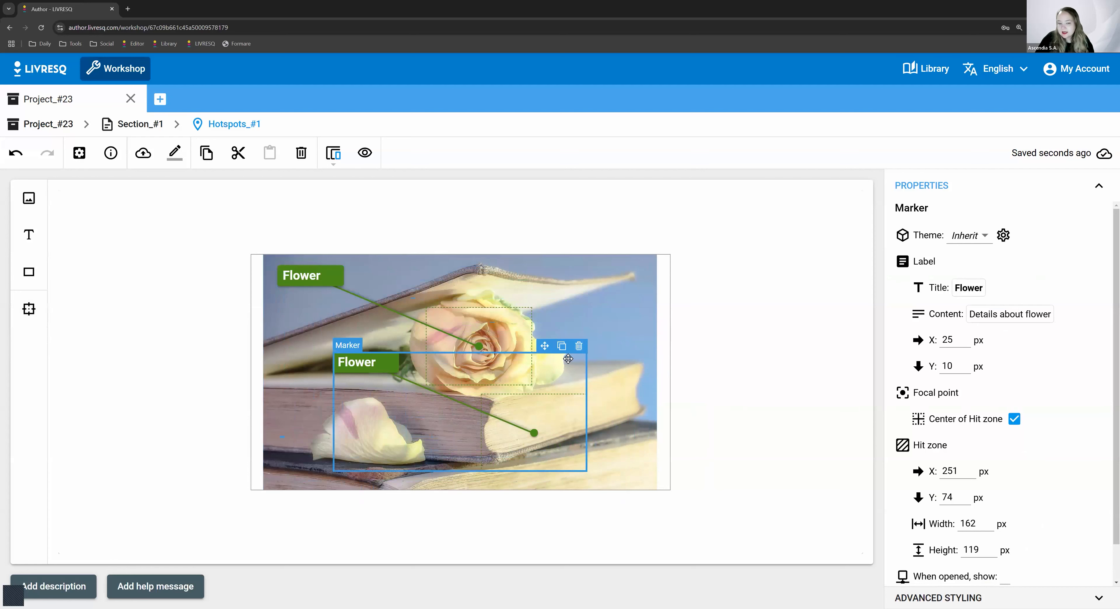
click(579, 345)
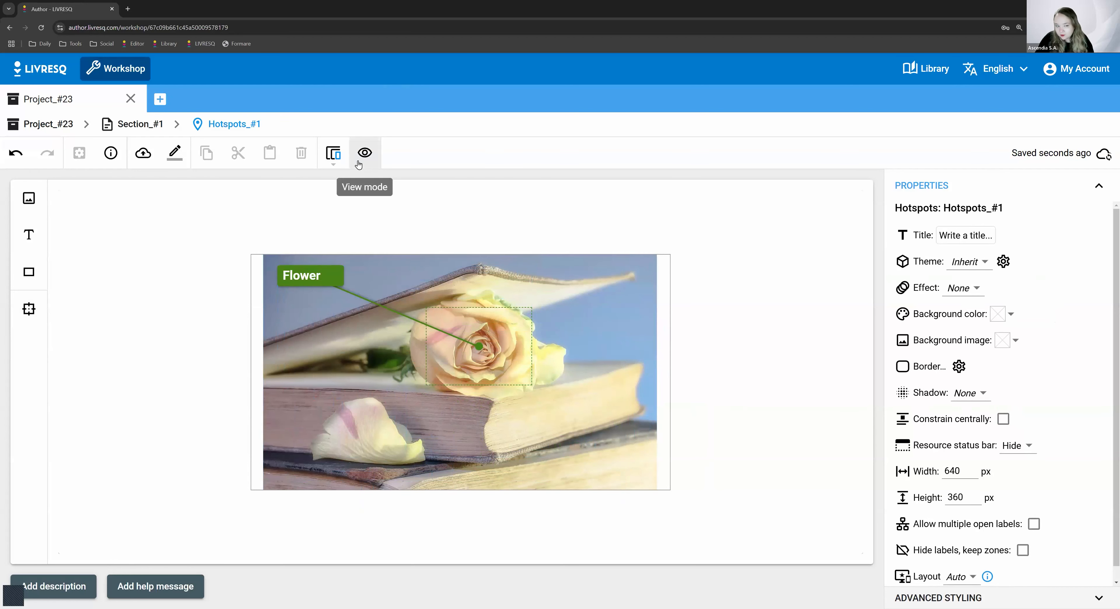
Step: Preview the Hotspots element, expand the Flower label to check its content, and return to editing
click(364, 153)
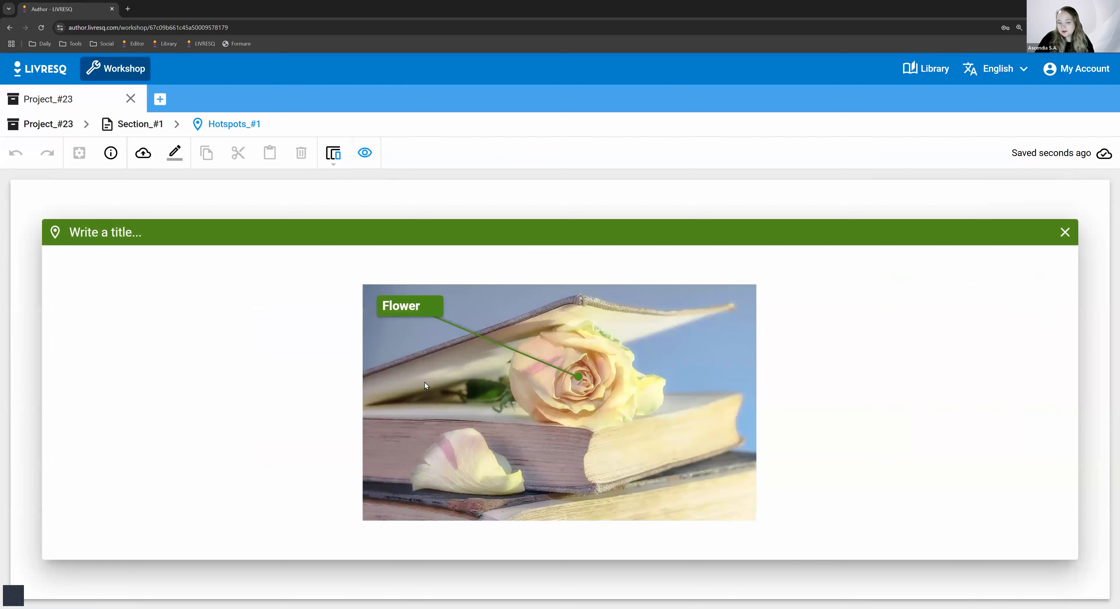
click(421, 307)
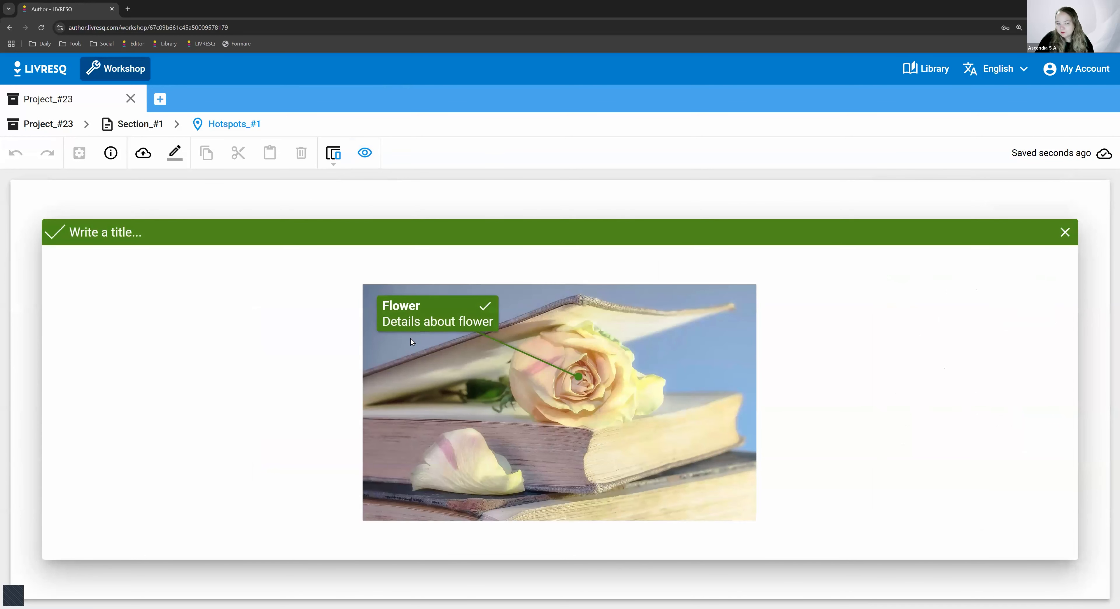
click(364, 152)
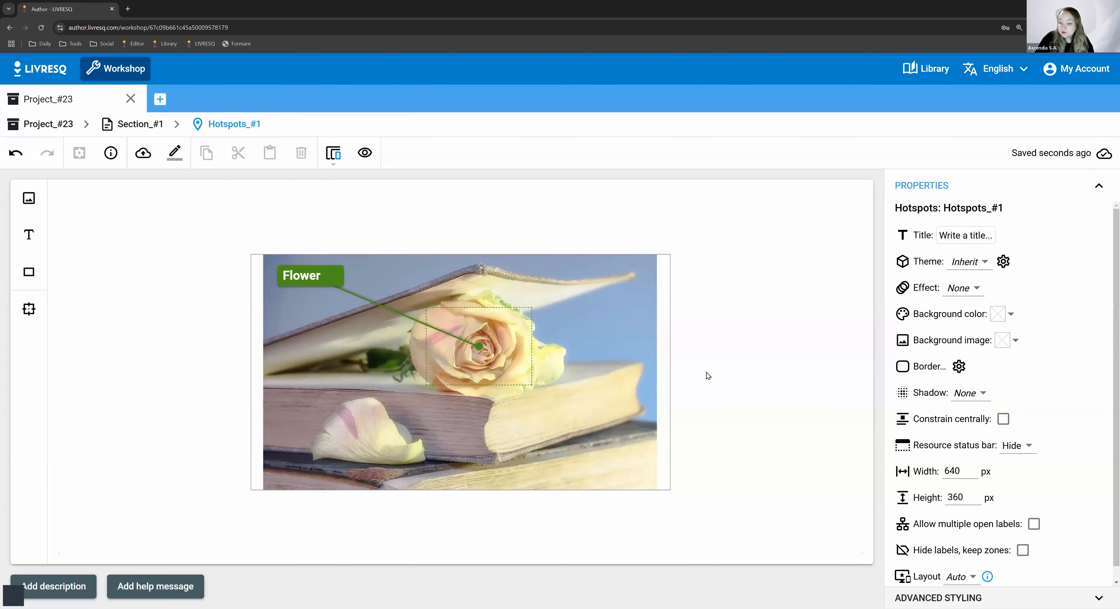
Step: Set the Hotspots element's layout to Minimalist
scroll(997, 426, down, 1)
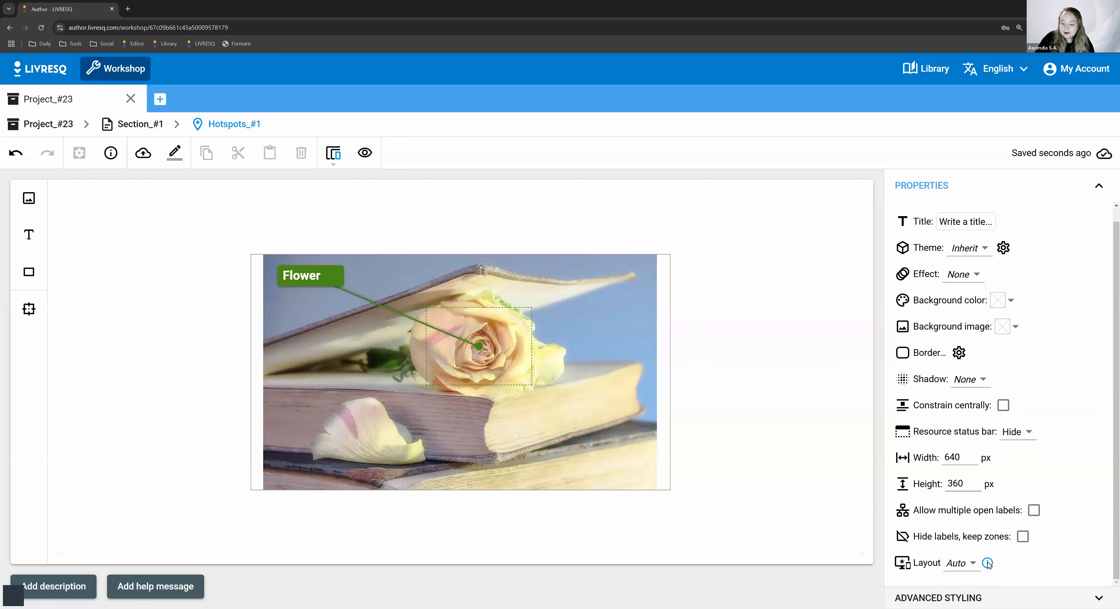
click(964, 567)
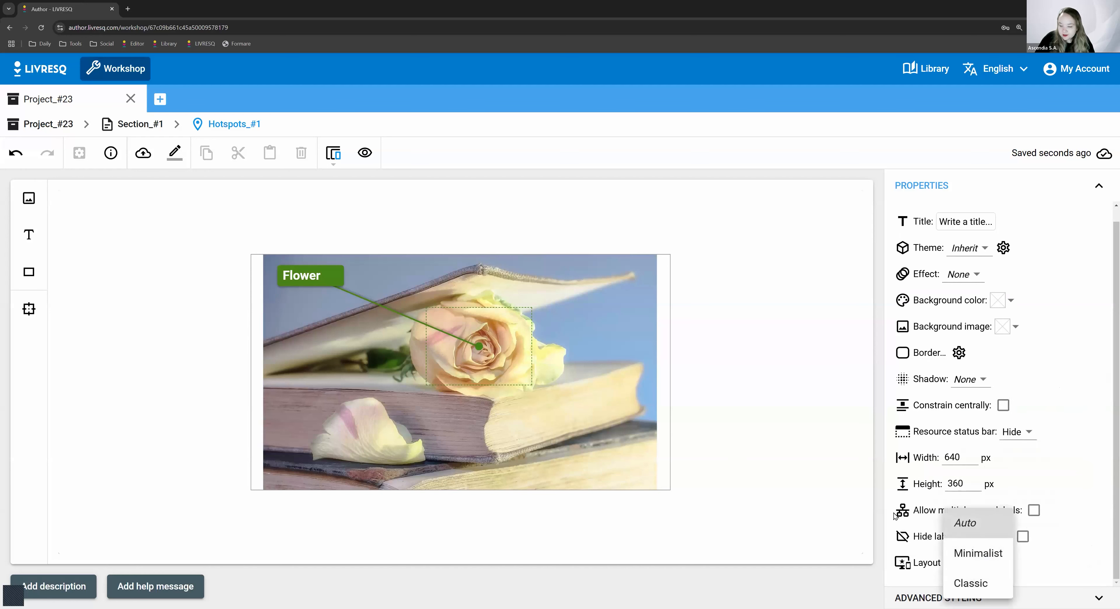
click(991, 563)
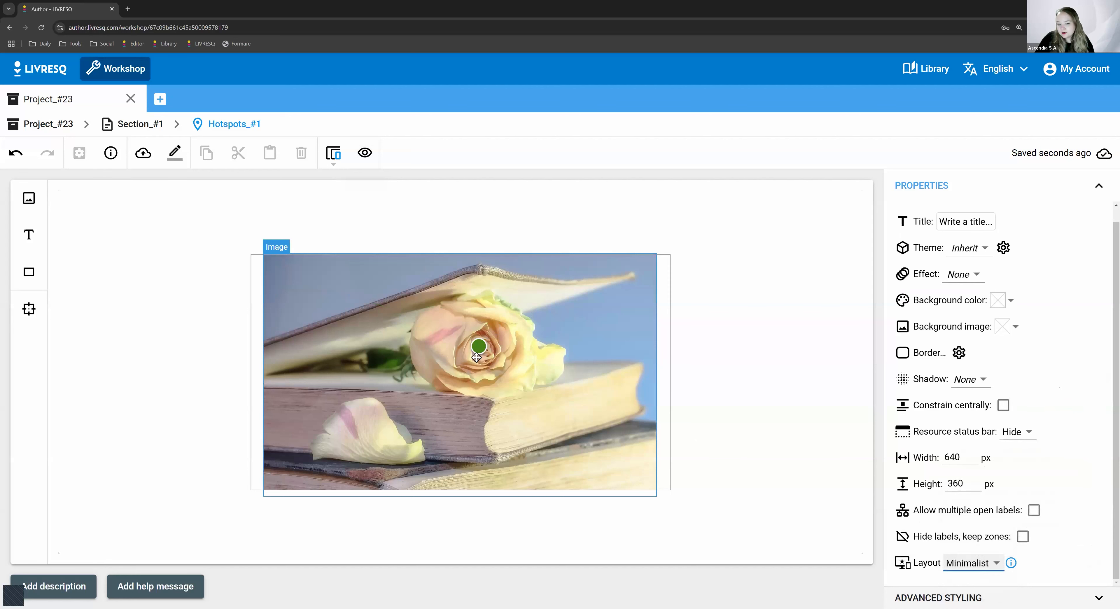
Step: Return to Section_#1 and preview it, opening the marker on the rose photo to check its display
click(139, 126)
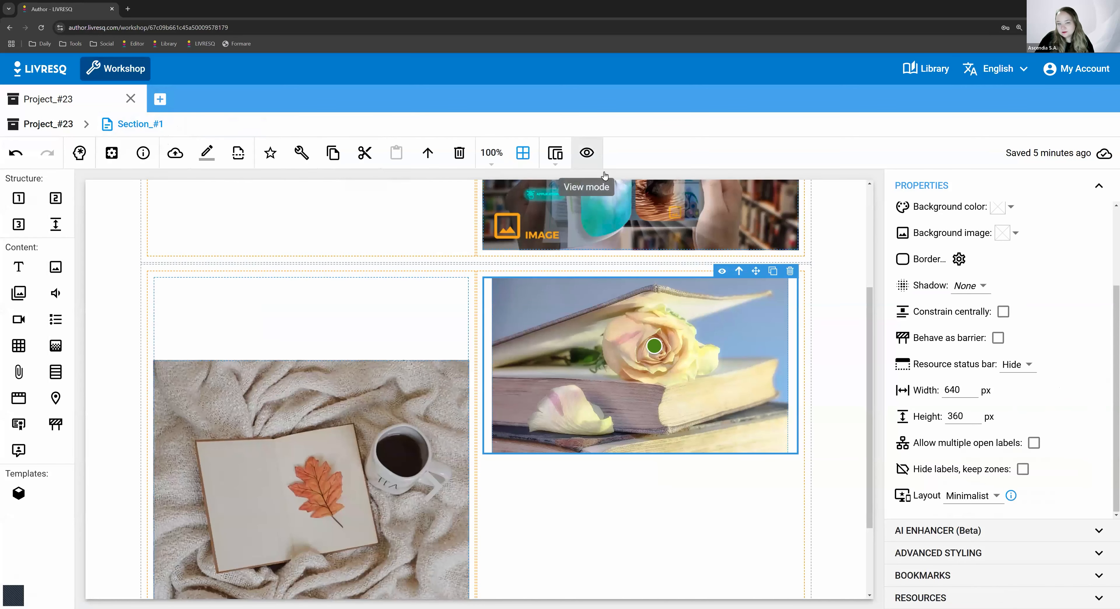
click(586, 153)
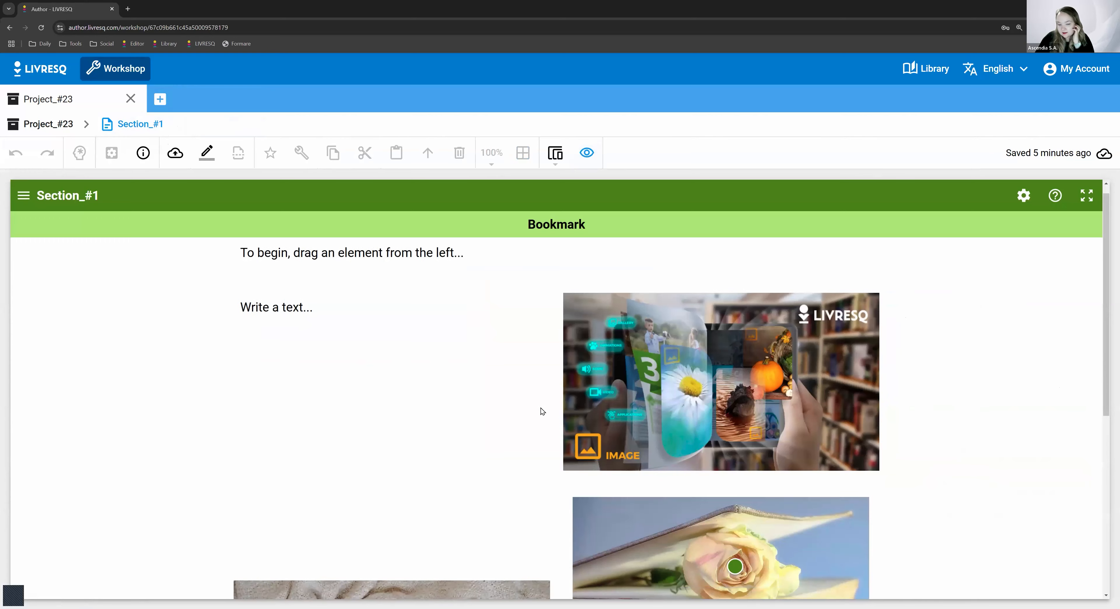
scroll(745, 380, down, 4)
scroll(746, 381, down, 3)
scroll(744, 374, up, 2)
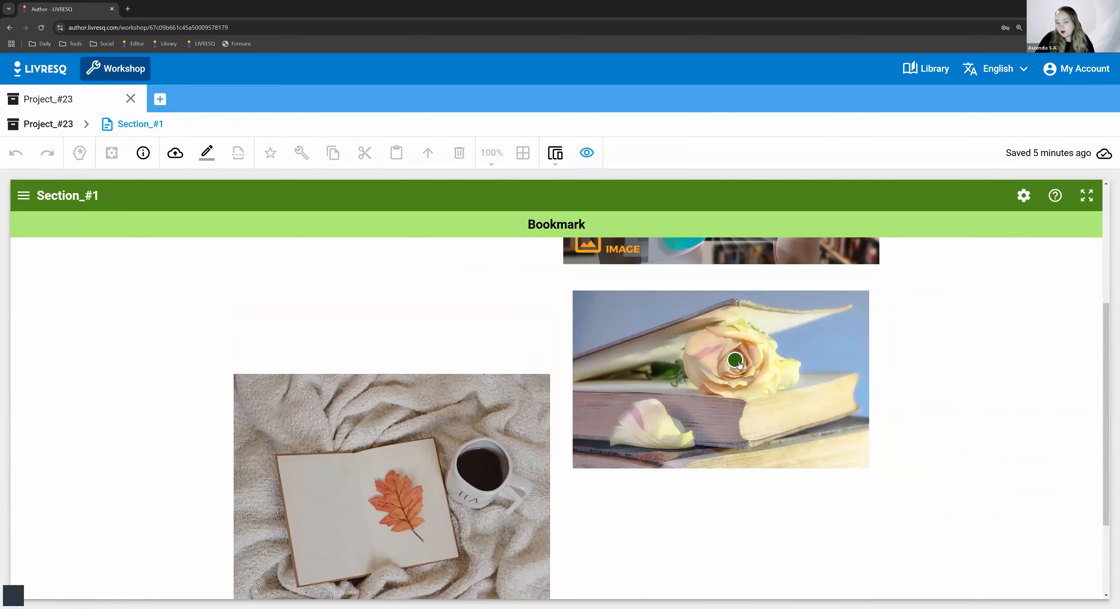
click(735, 361)
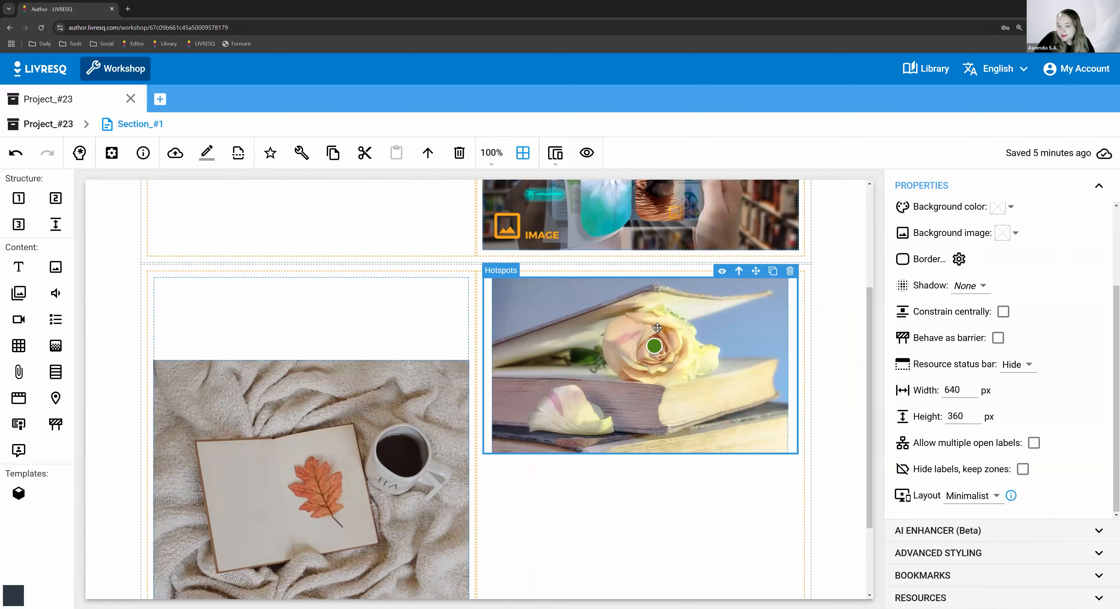
Step: Reopen the Hotspots element for editing and examine the properties of its photo and its marker
double_click(655, 327)
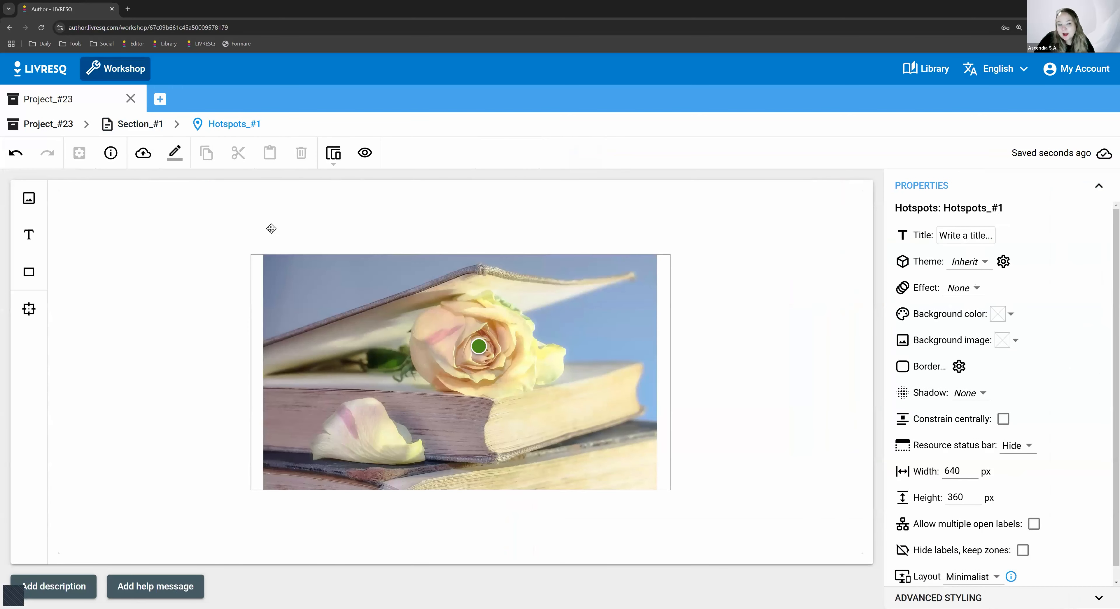
click(301, 286)
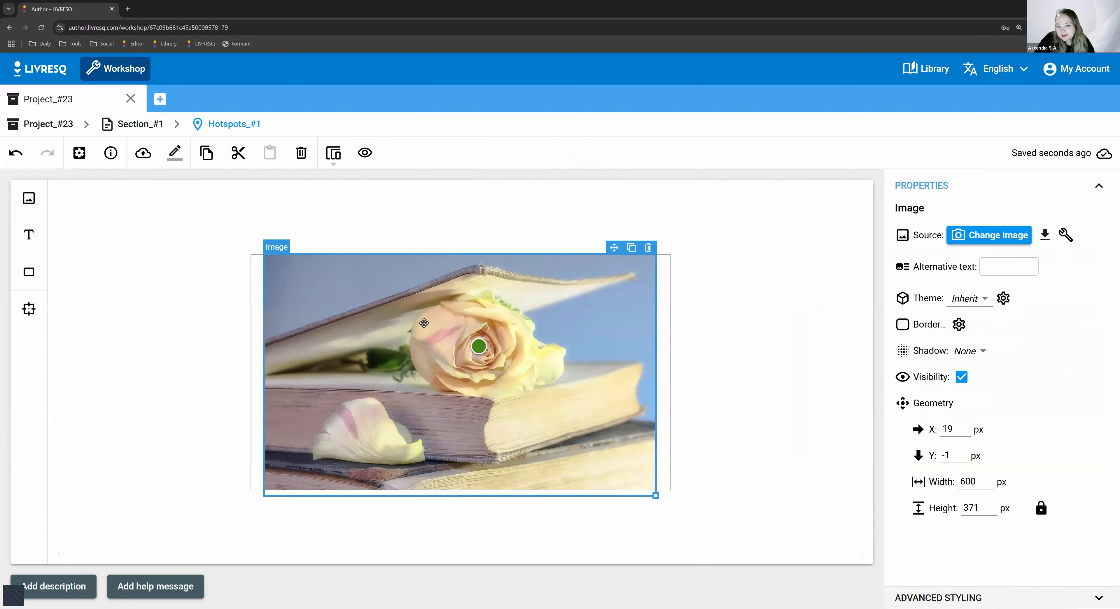
click(479, 346)
click(364, 292)
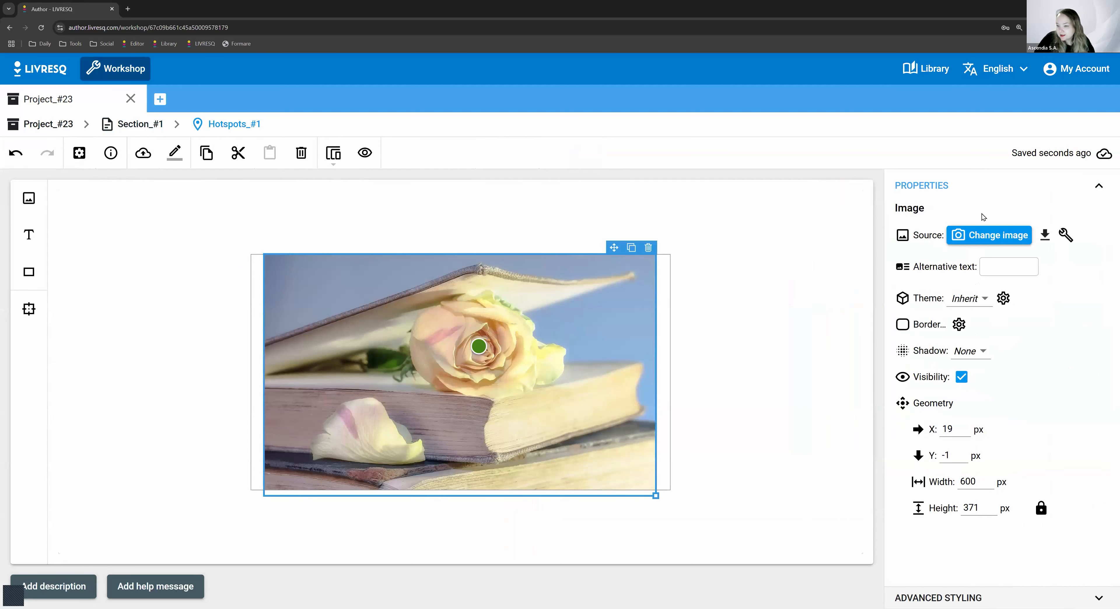
click(478, 346)
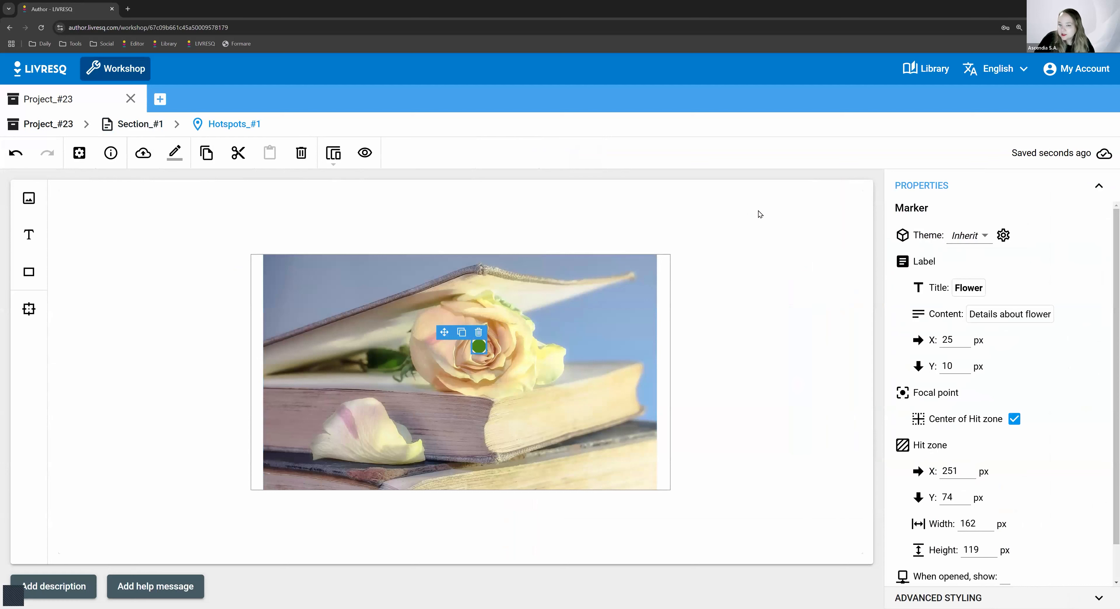
Step: Set the Hotspots element's layout to Classic and return to Section_#1
click(770, 385)
scroll(1008, 387, down, 1)
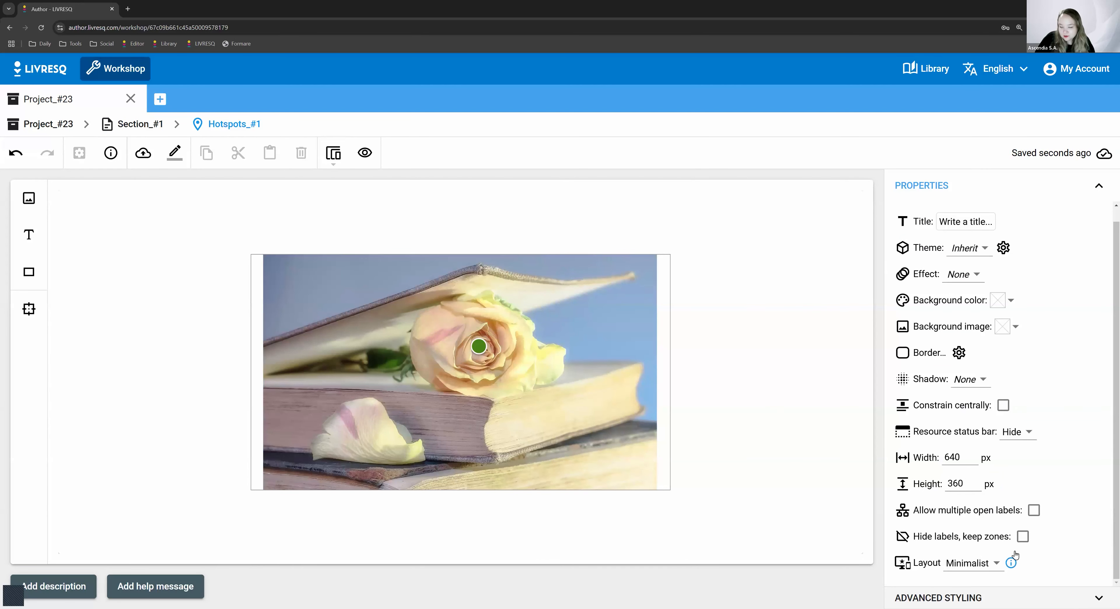
click(964, 565)
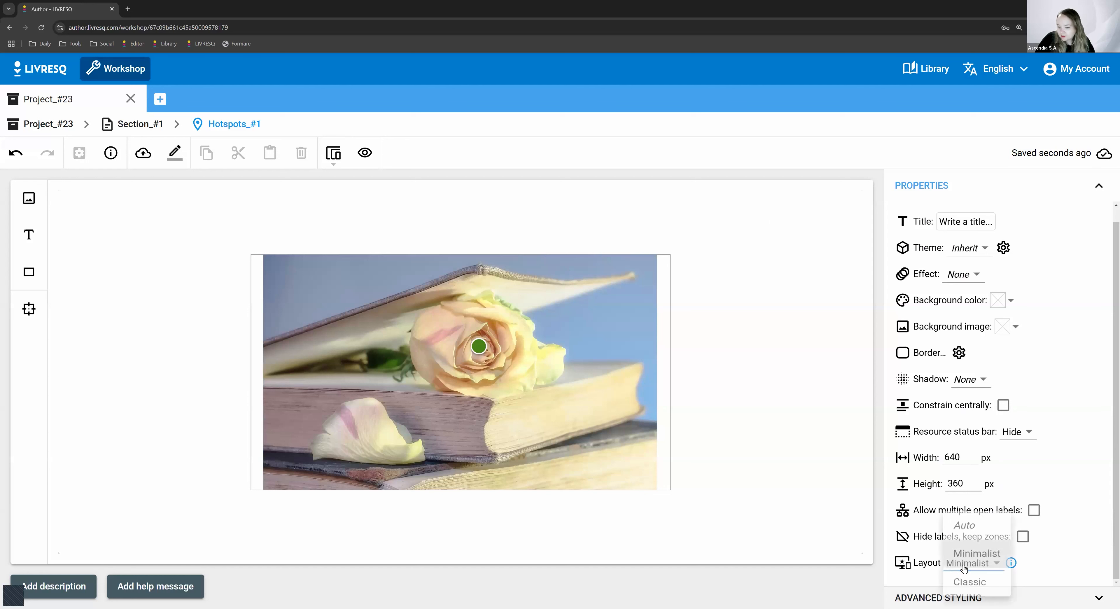
click(971, 583)
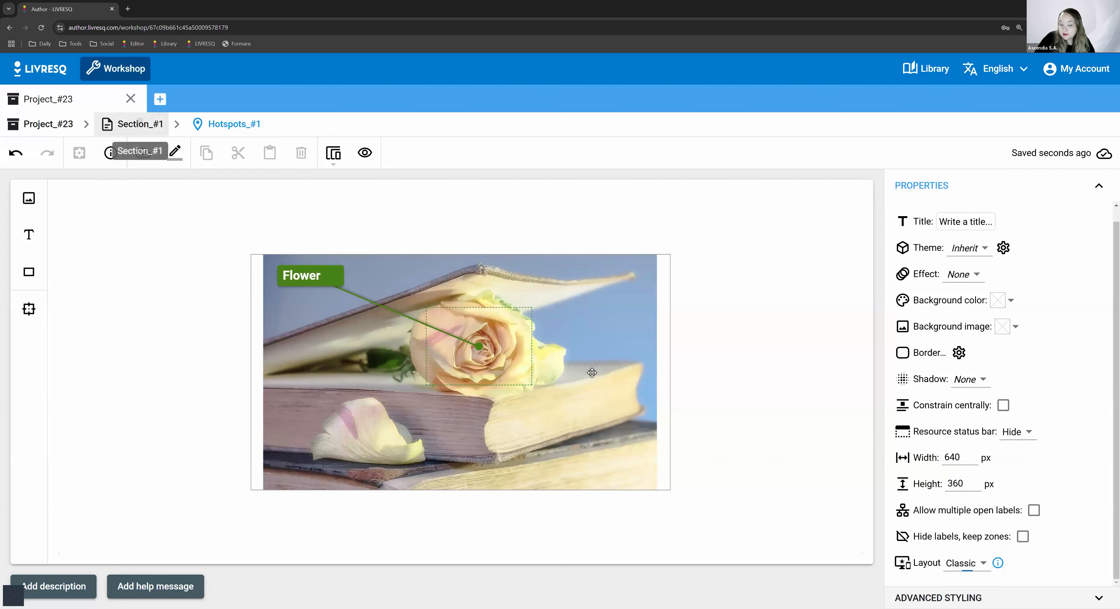
click(140, 125)
Step: Add a row with 2 cells at the end of the section, below the gallery and Hotspots row
scroll(500, 437, down, 1)
scroll(435, 439, up, 3)
scroll(368, 434, up, 3)
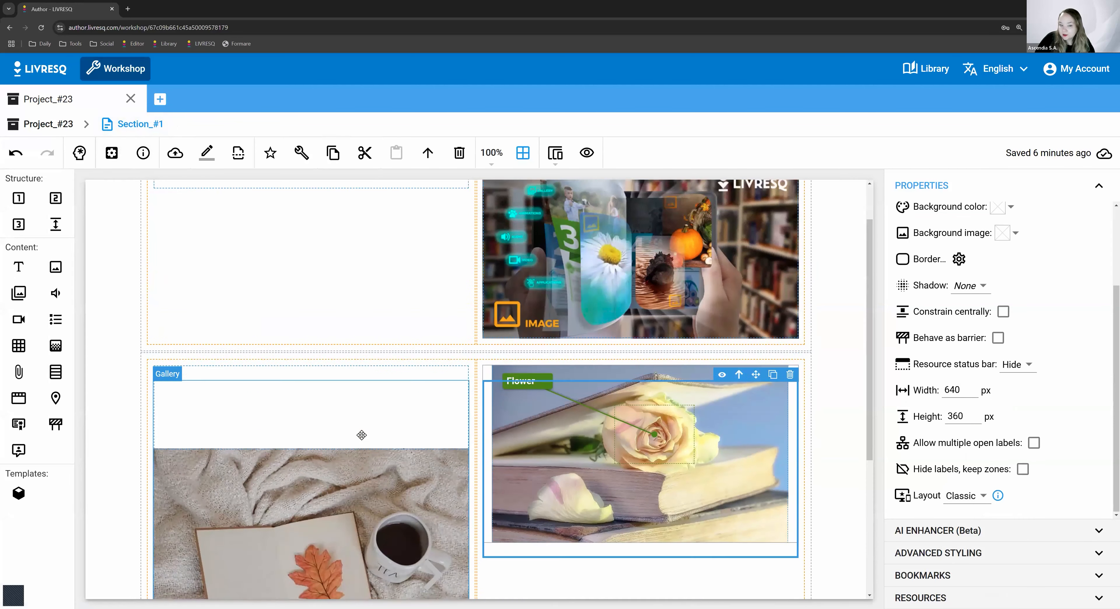
scroll(522, 478, down, 3)
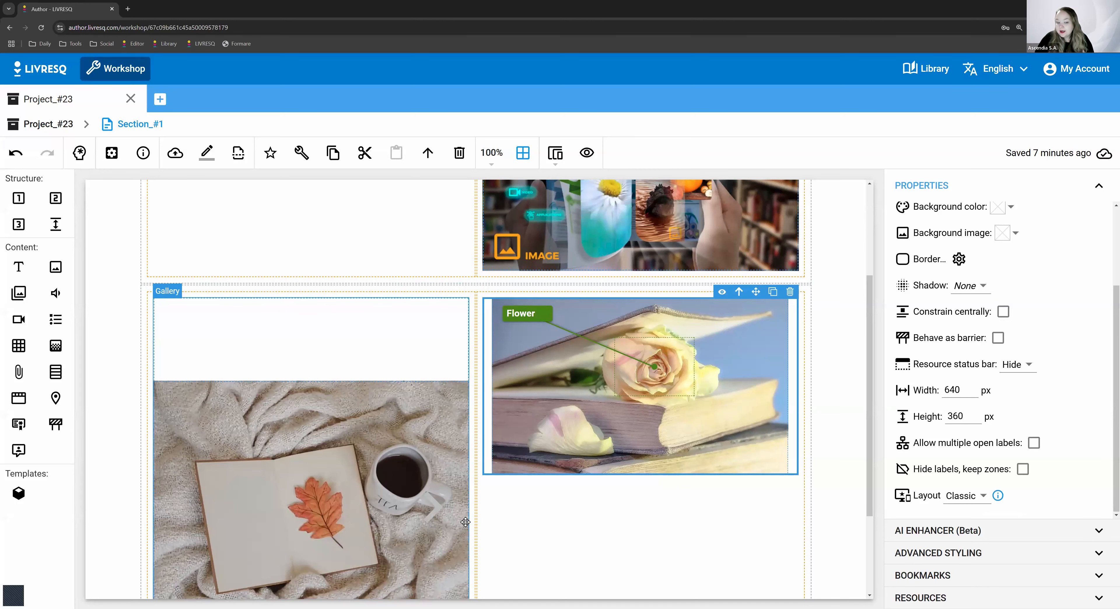
scroll(435, 478, down, 3)
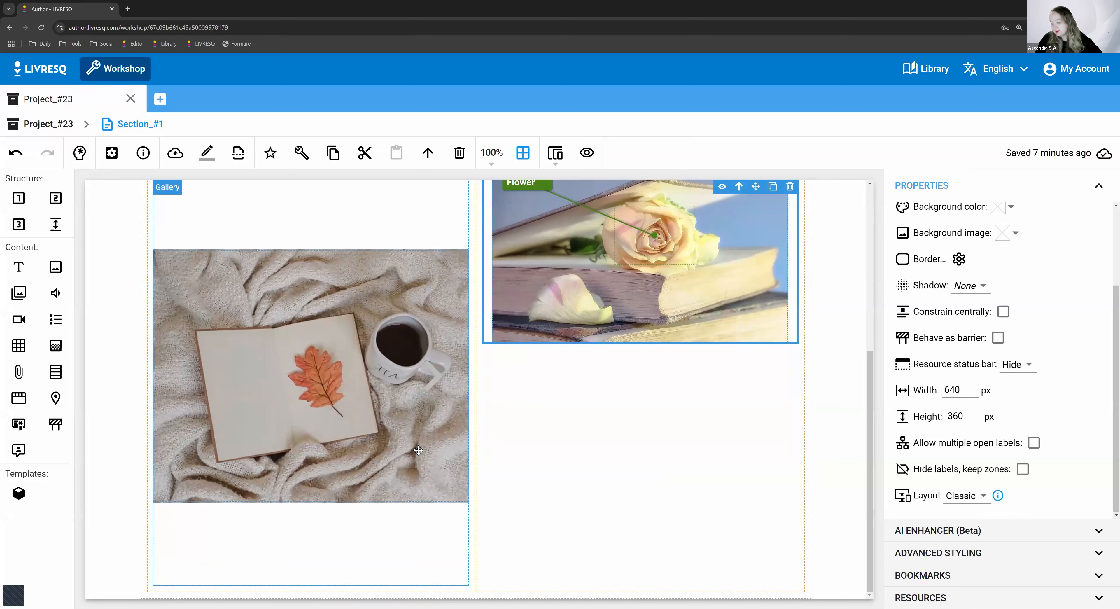
scroll(557, 414, up, 4)
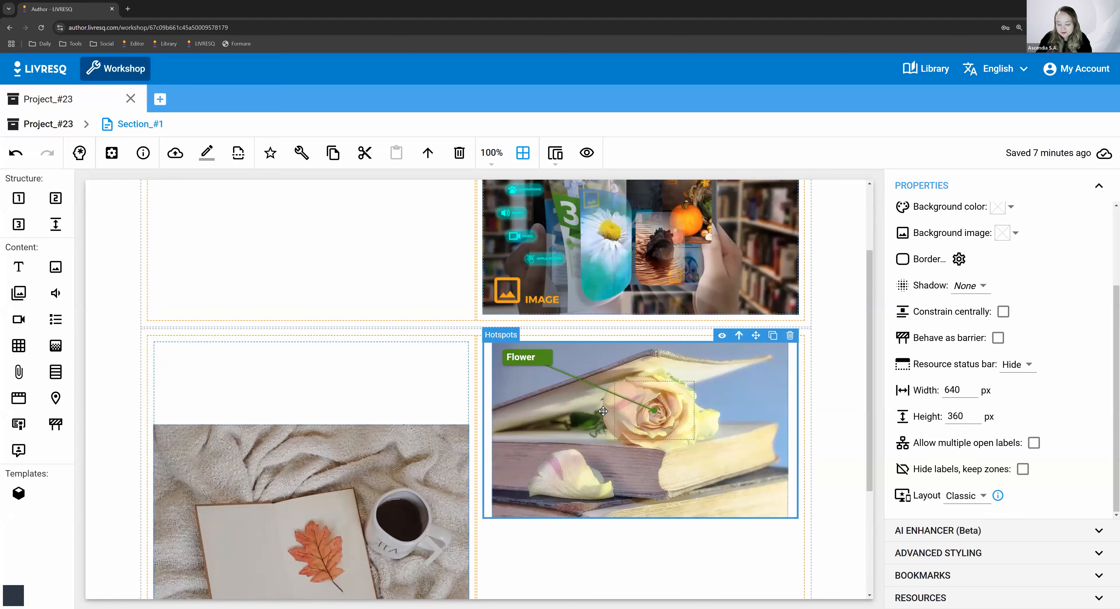
scroll(500, 483, down, 4)
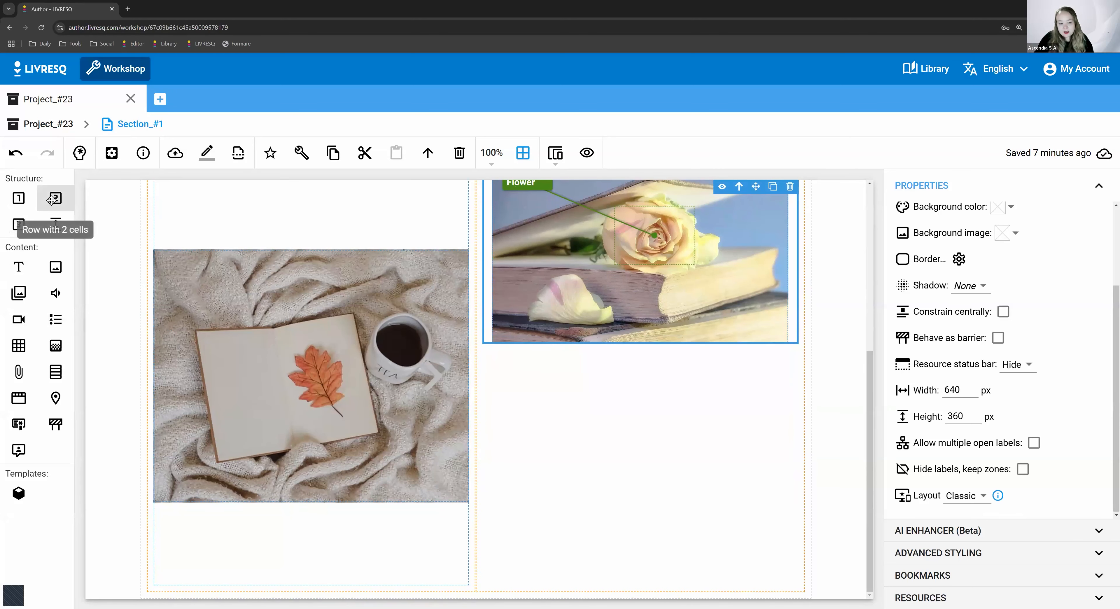
drag(52, 204, 253, 502)
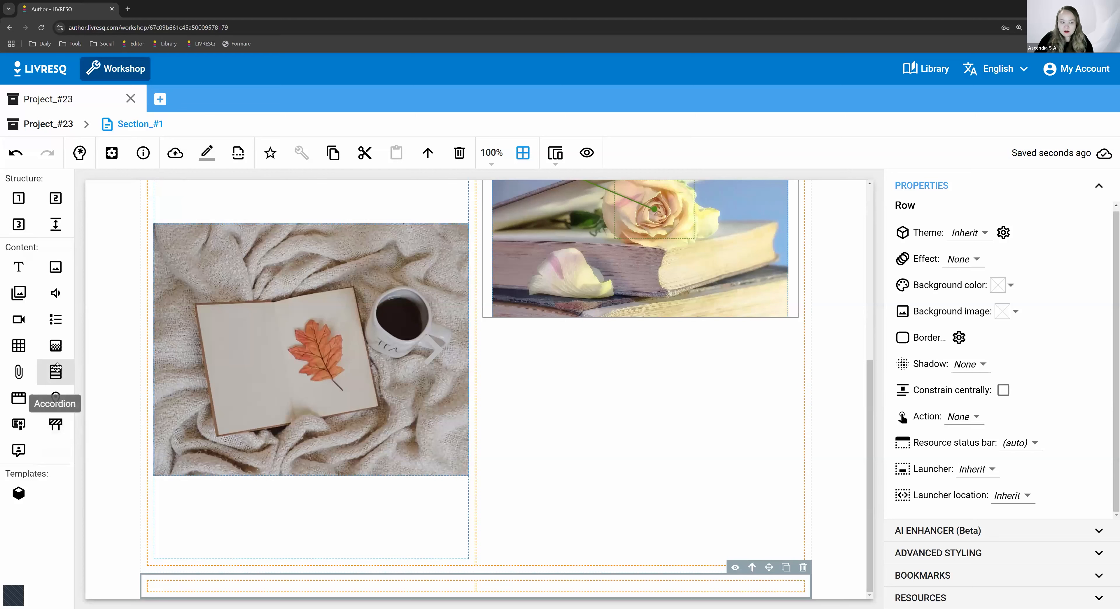
Step: Add an Accordion element to the first cell and a Tabs element to the second cell of the last row
drag(56, 367, 238, 582)
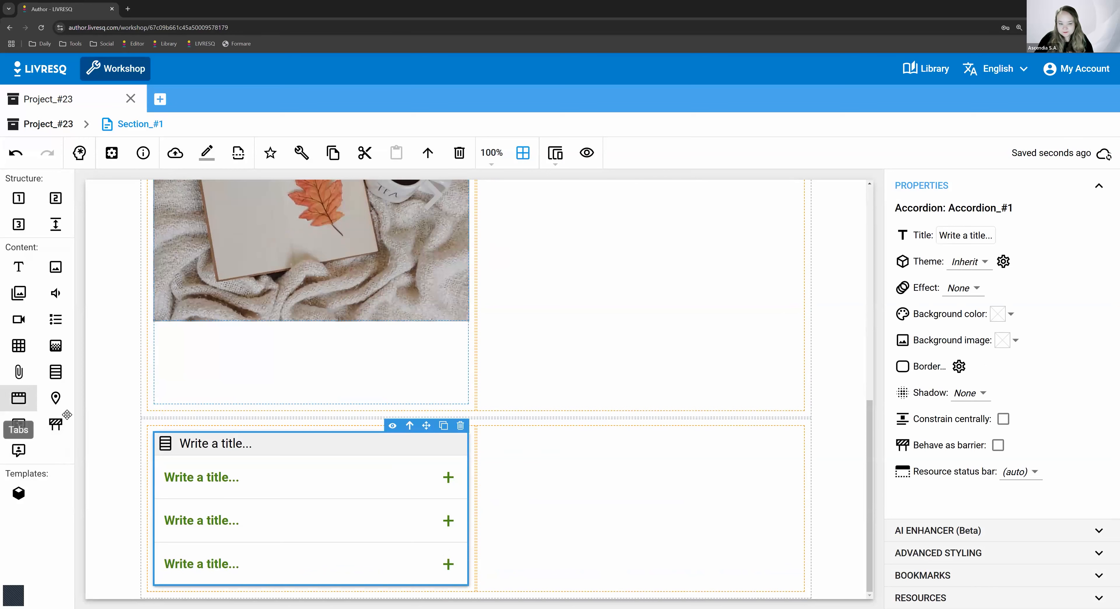
drag(207, 559, 637, 451)
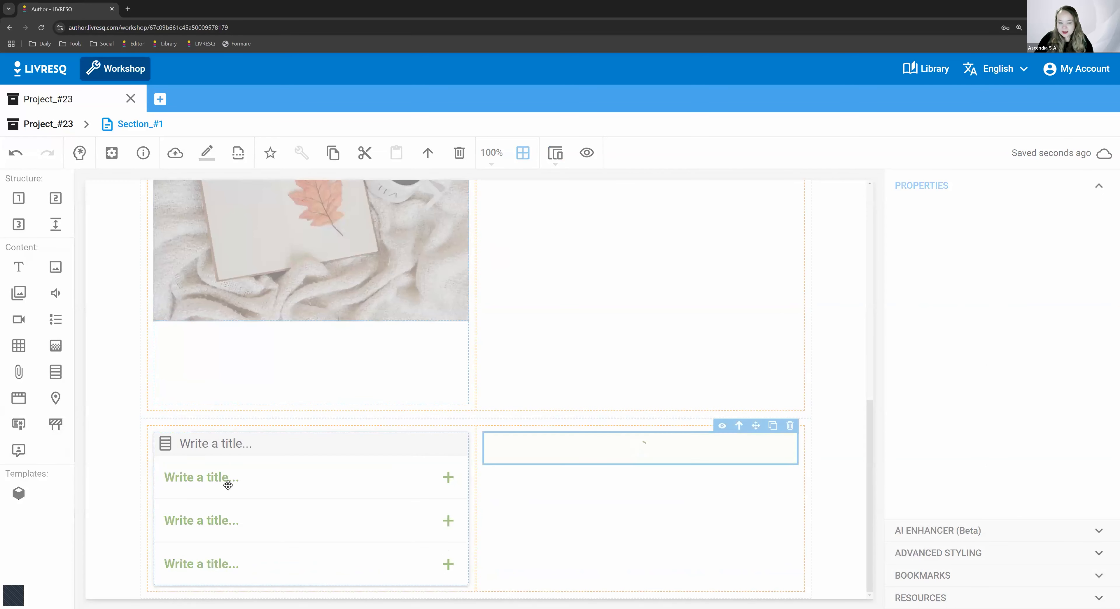
click(351, 504)
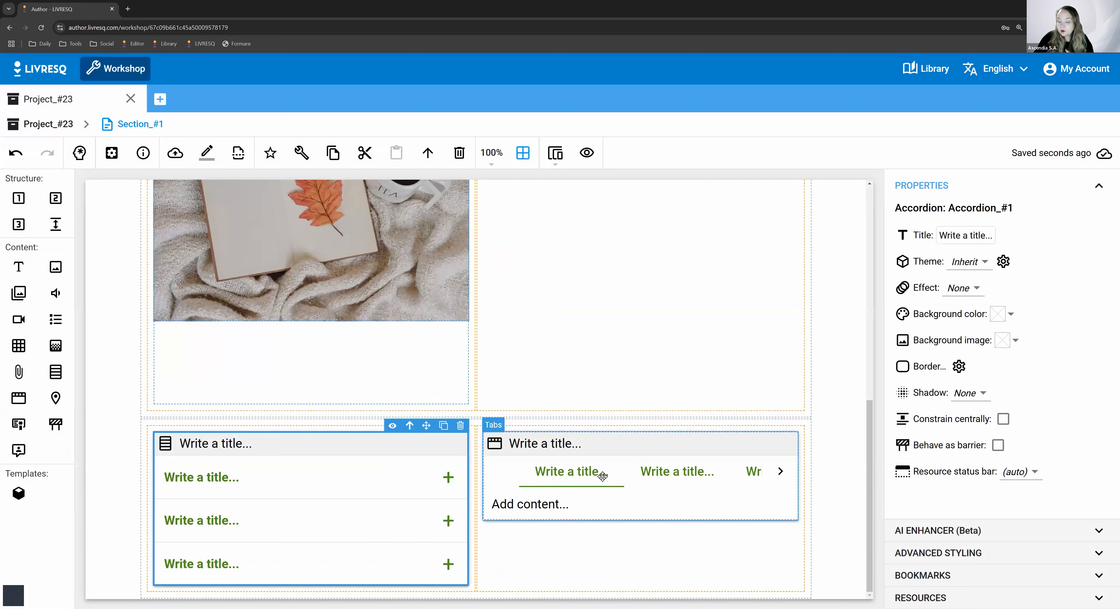
click(587, 475)
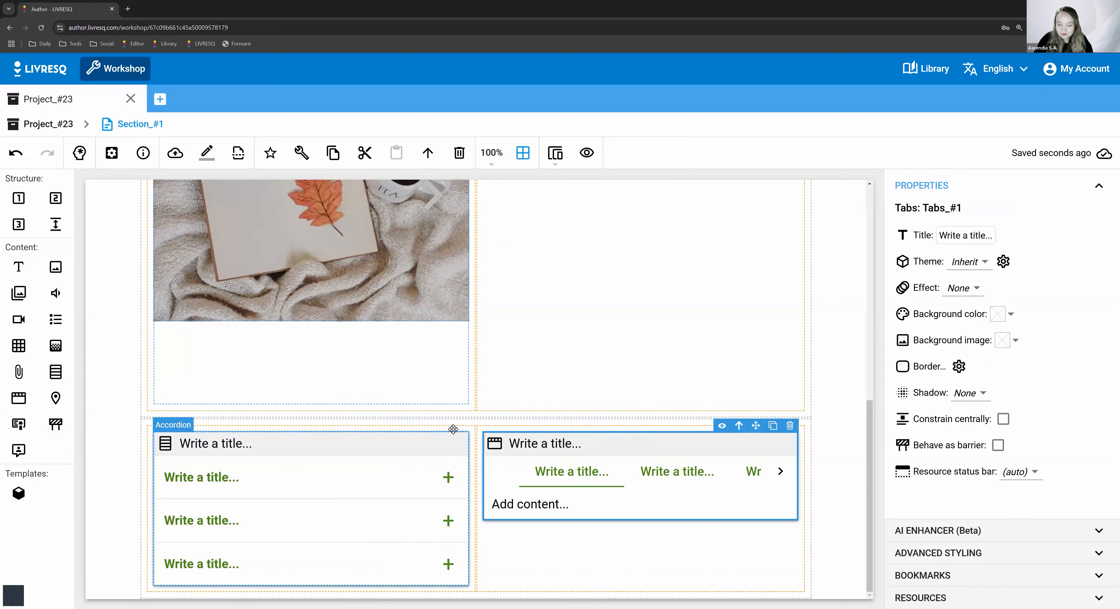
Step: Preview Section_#1 and expand all three items of the accordion at the end of the section
click(587, 154)
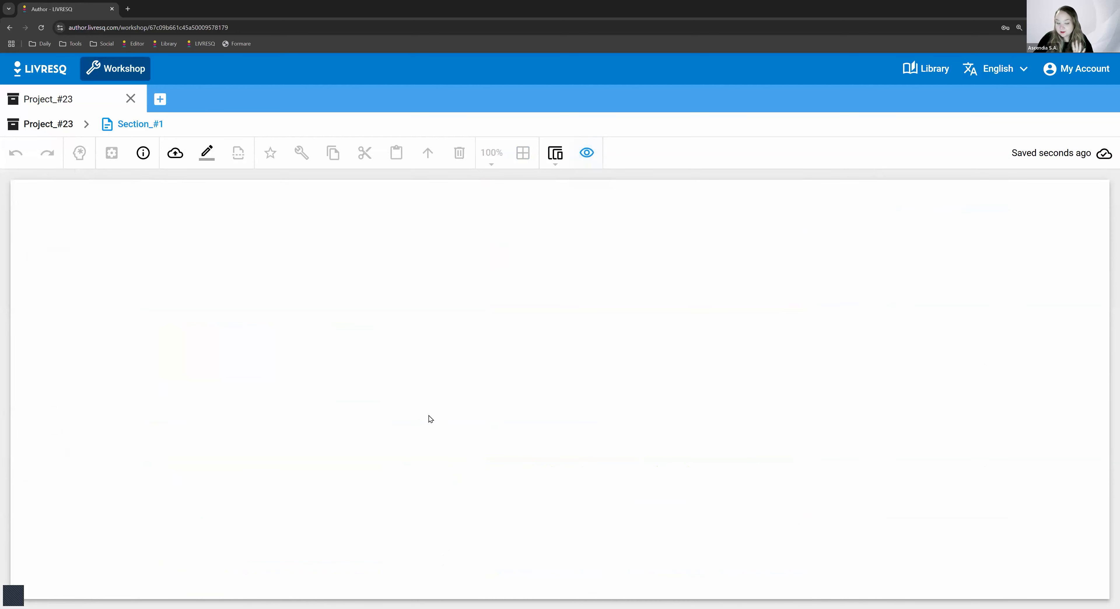
scroll(377, 496, down, 6)
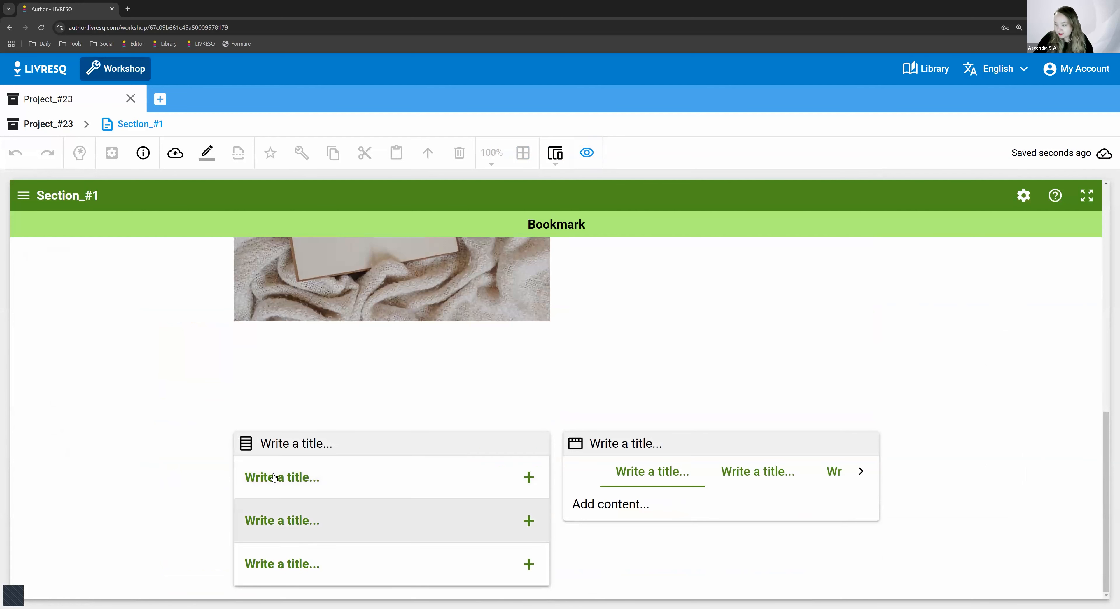
click(357, 490)
click(353, 520)
click(370, 590)
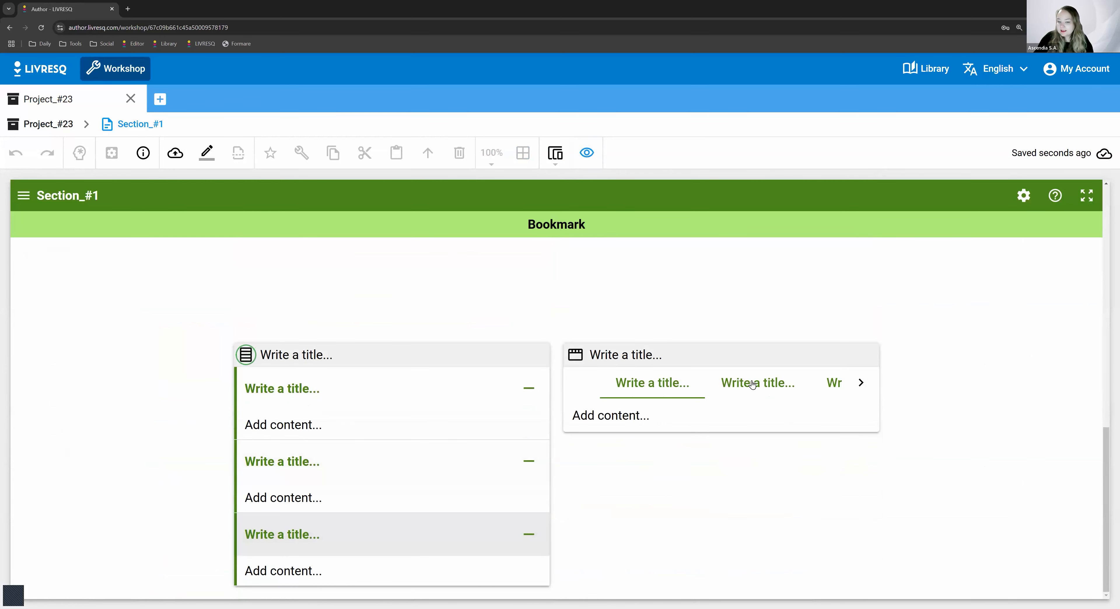
Step: Switch between the three tabs of the previewed Tabs element and return to editing the section
click(752, 384)
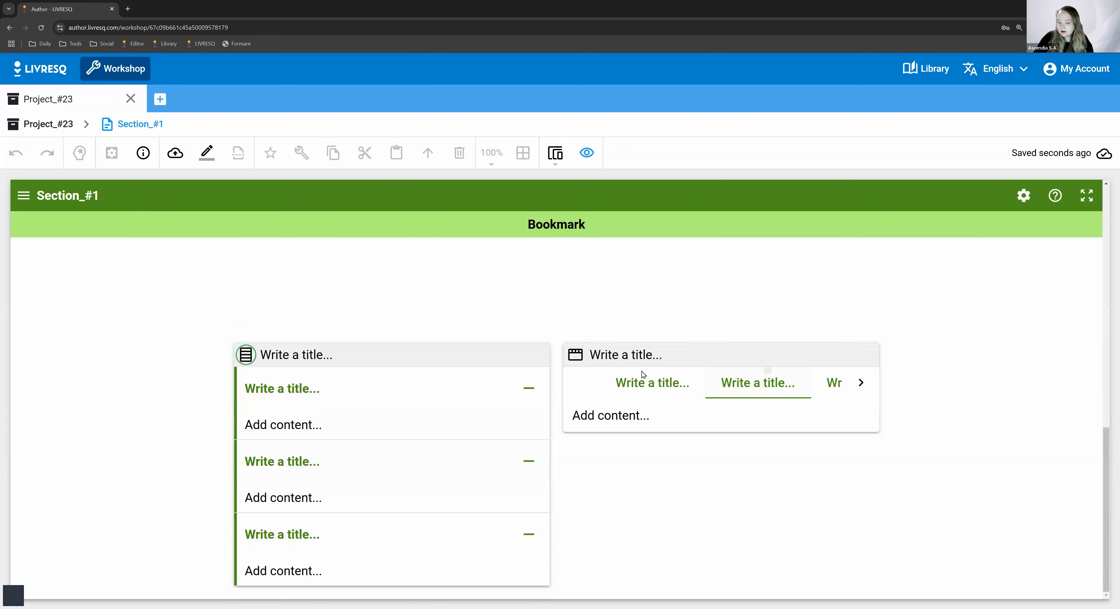
click(614, 395)
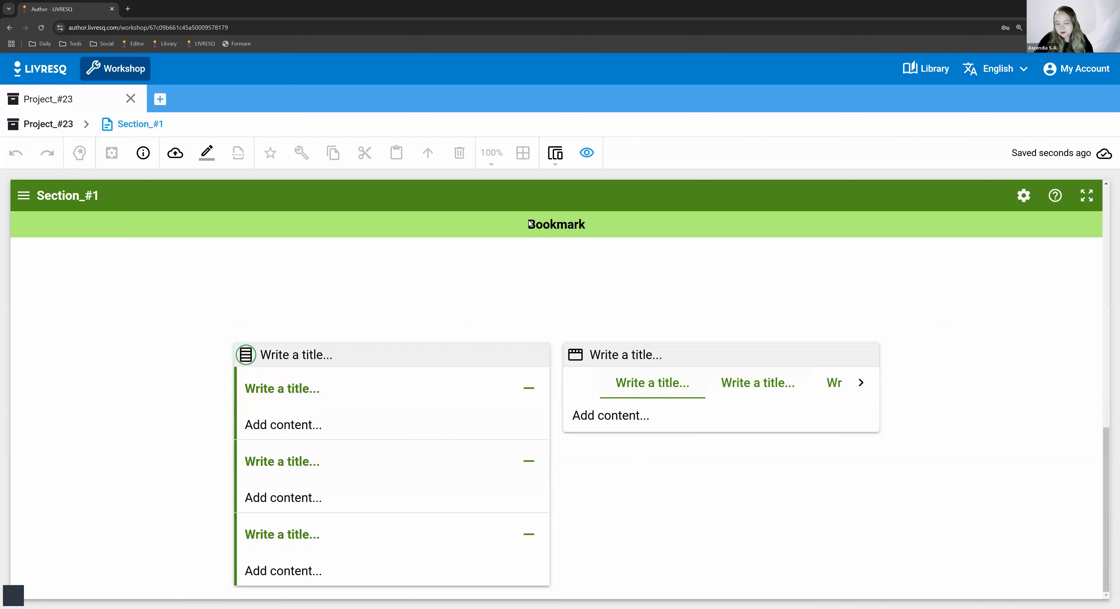
click(752, 385)
click(834, 383)
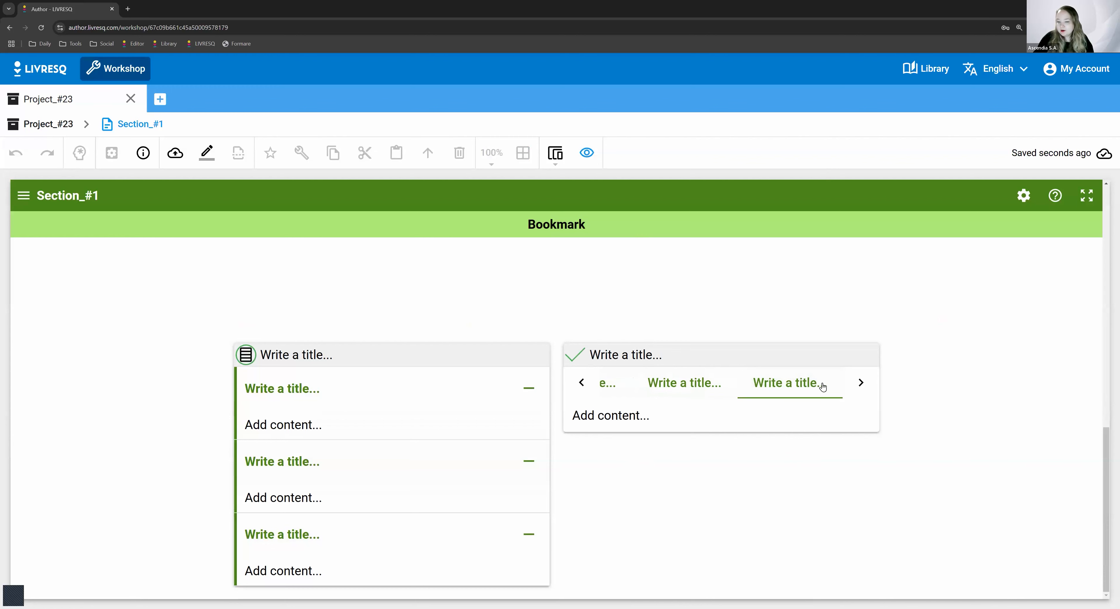
click(608, 381)
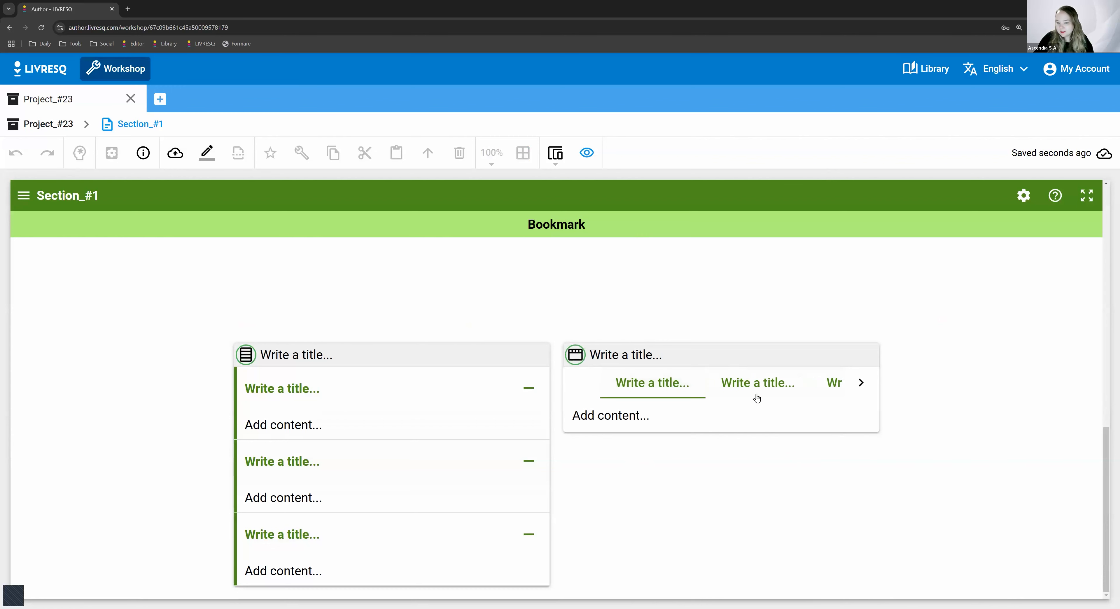
click(586, 152)
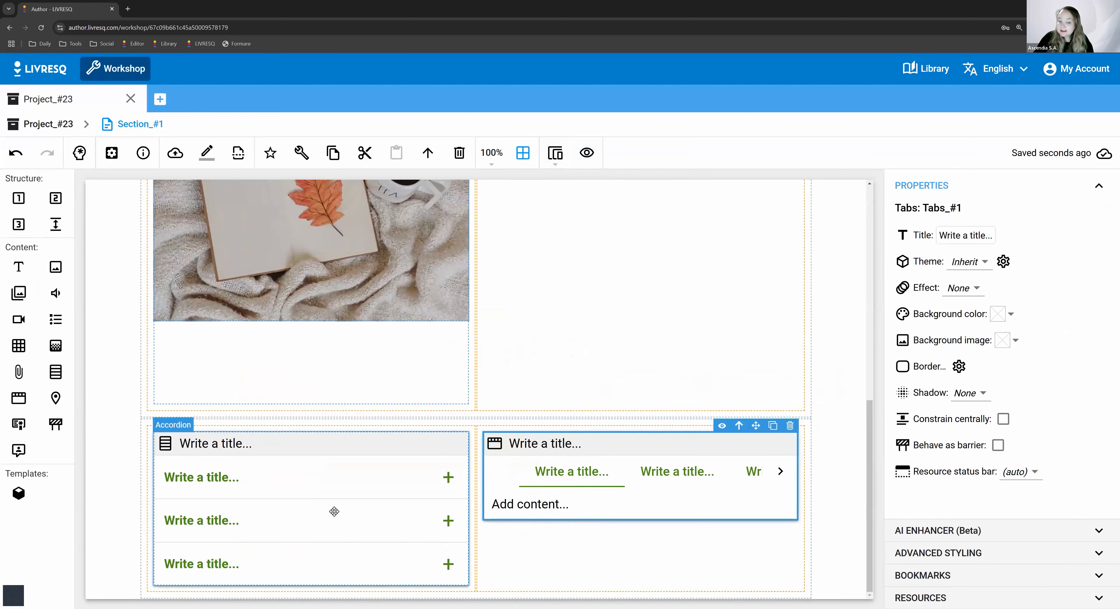
Step: Open the Accordion element for editing and examine the title and content fields of its first item
double_click(298, 475)
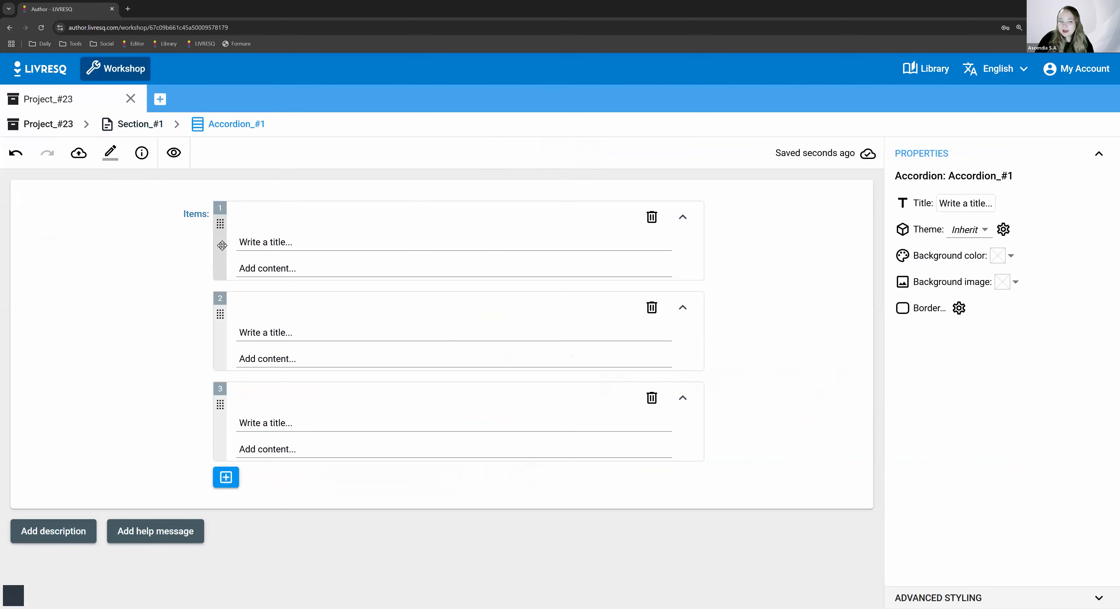
click(240, 242)
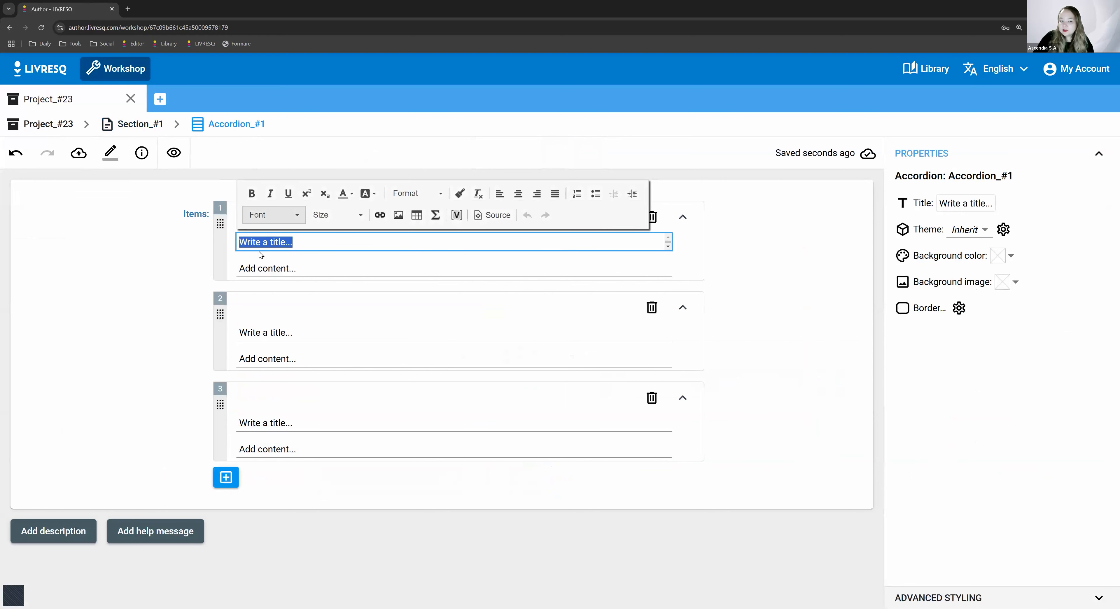
click(281, 269)
click(185, 318)
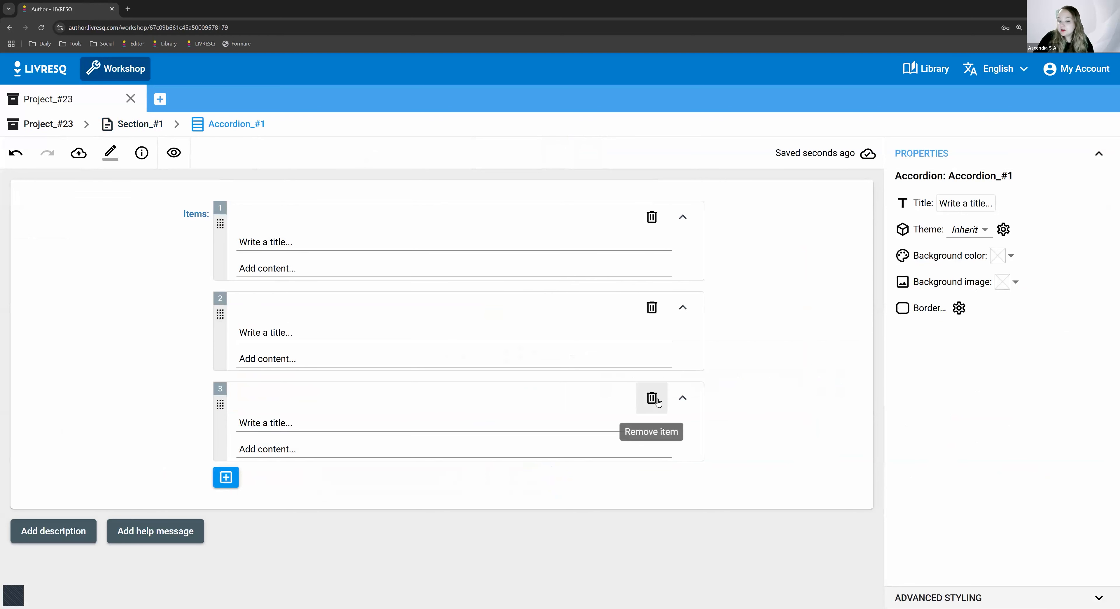
Step: Remove the accordion's third item, add a new one in its place, and try adding and removing a fourth
click(652, 398)
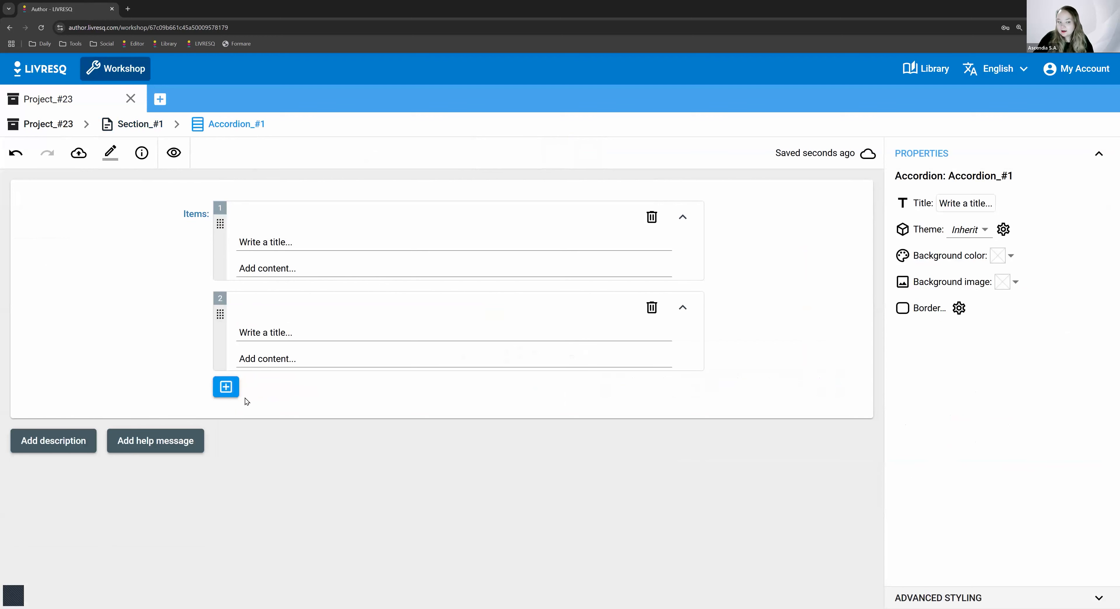
click(224, 391)
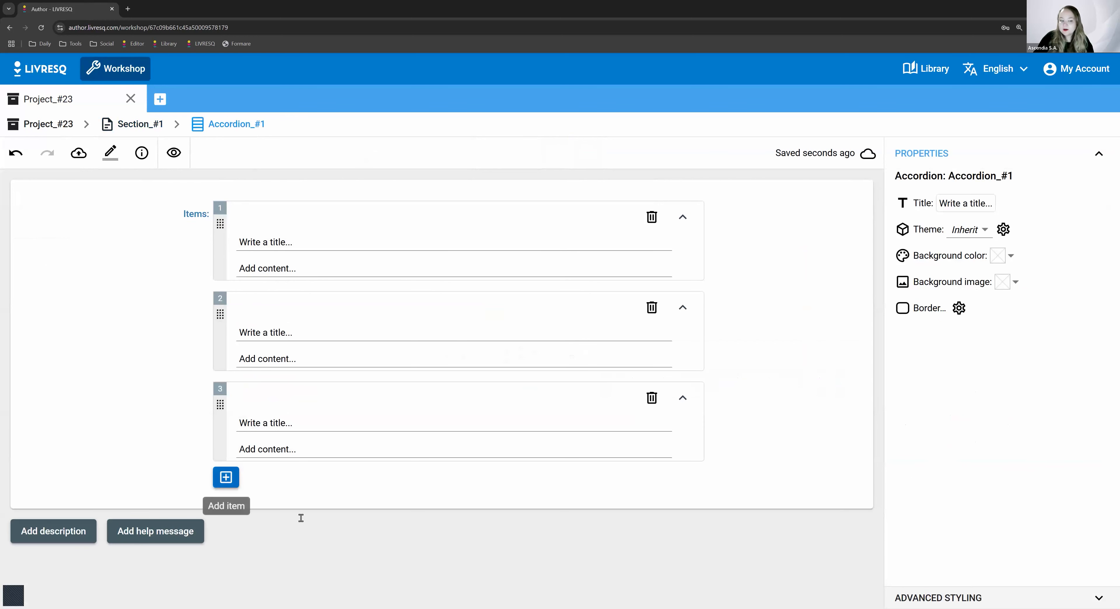
click(226, 477)
click(648, 489)
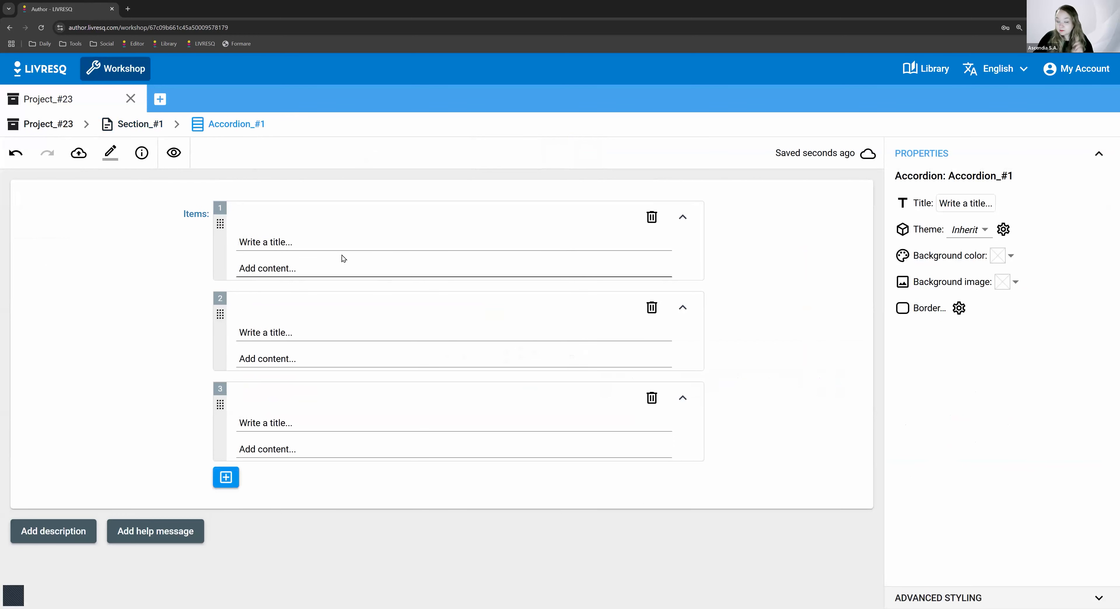
Step: Examine the text formatting options for the first accordion item's title and content
click(334, 236)
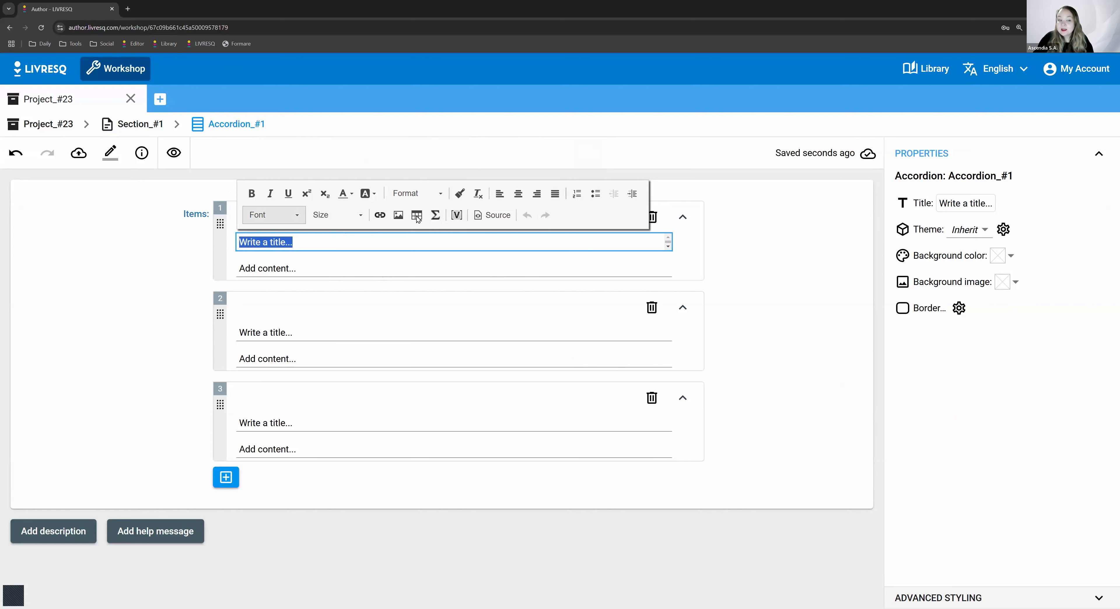
click(294, 268)
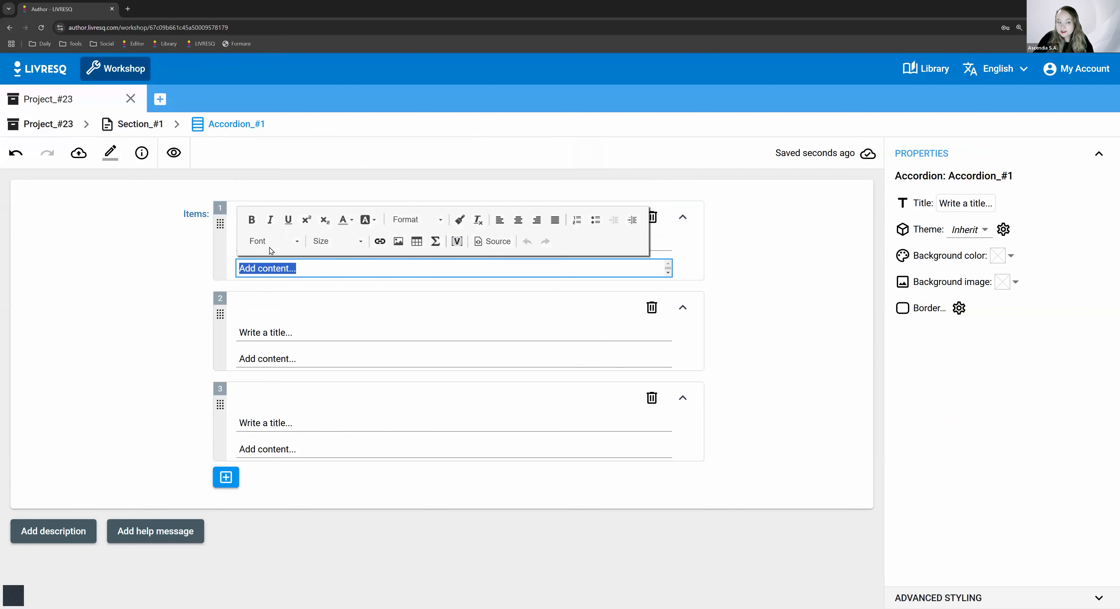
click(165, 248)
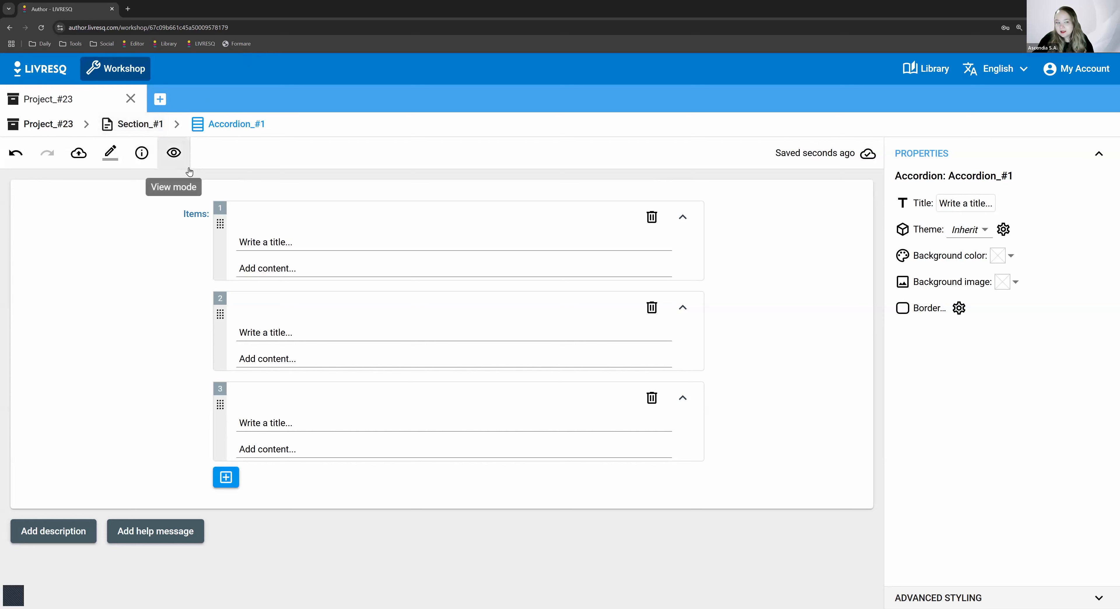
Step: Preview the accordion on its own, expand its three items, and return to Section_#1
click(173, 153)
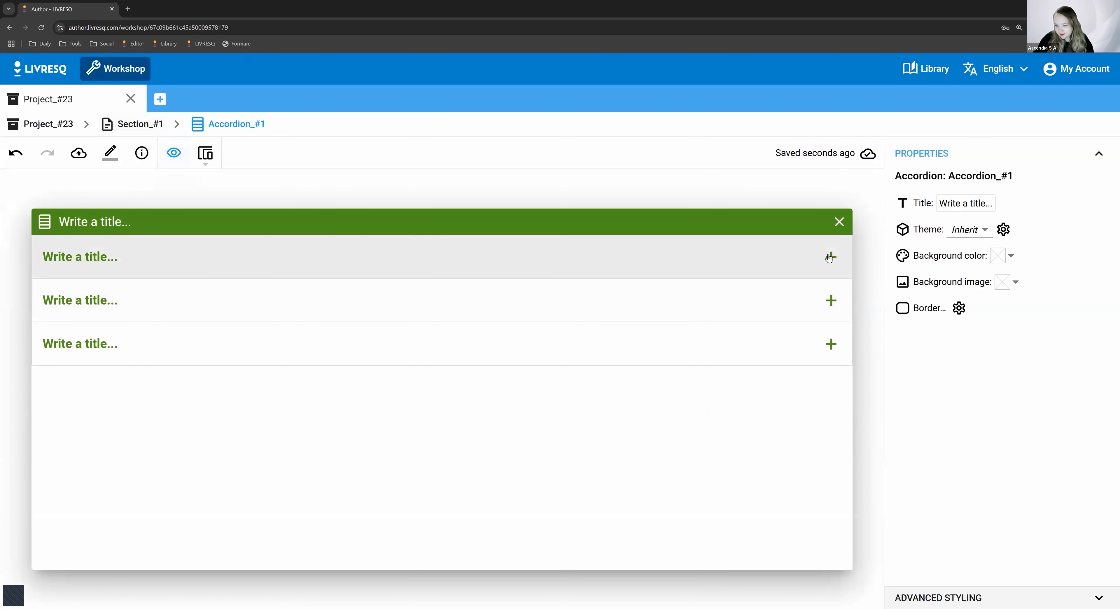
click(115, 257)
click(143, 331)
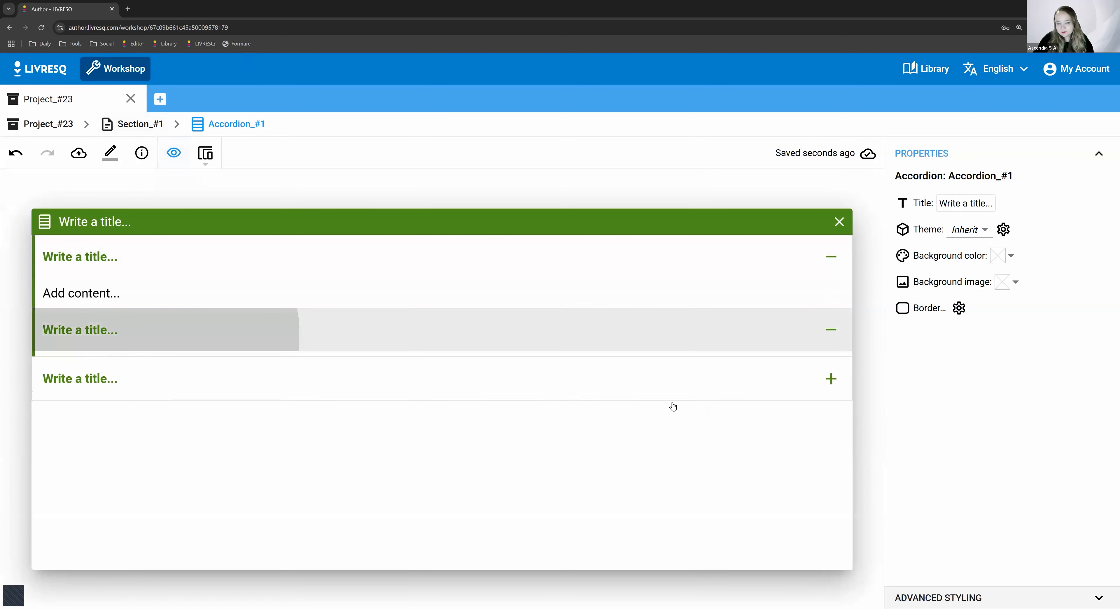
click(786, 404)
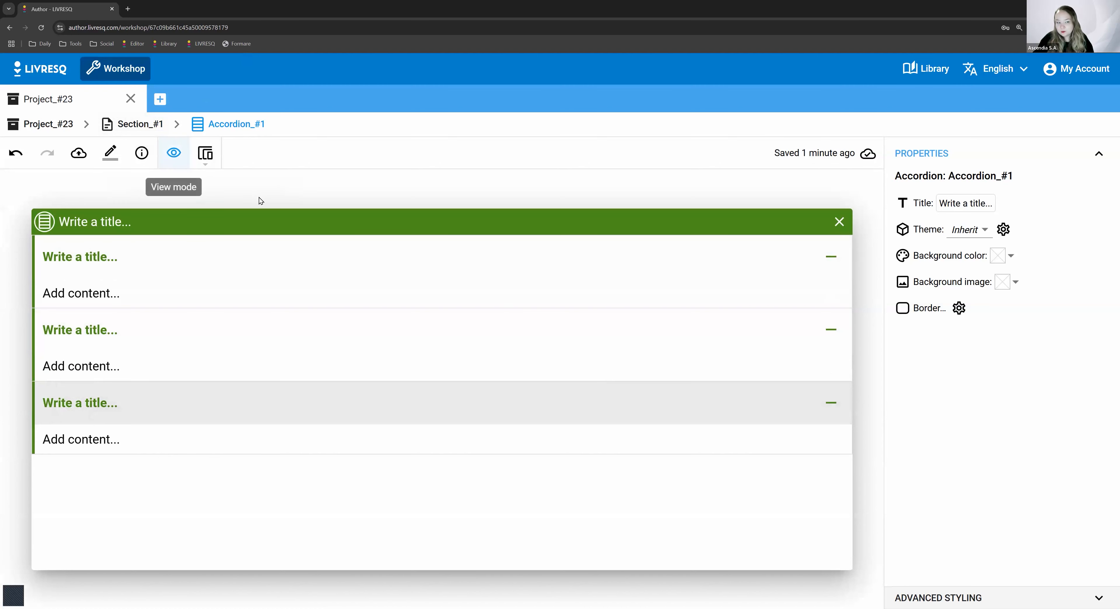
click(173, 153)
click(137, 124)
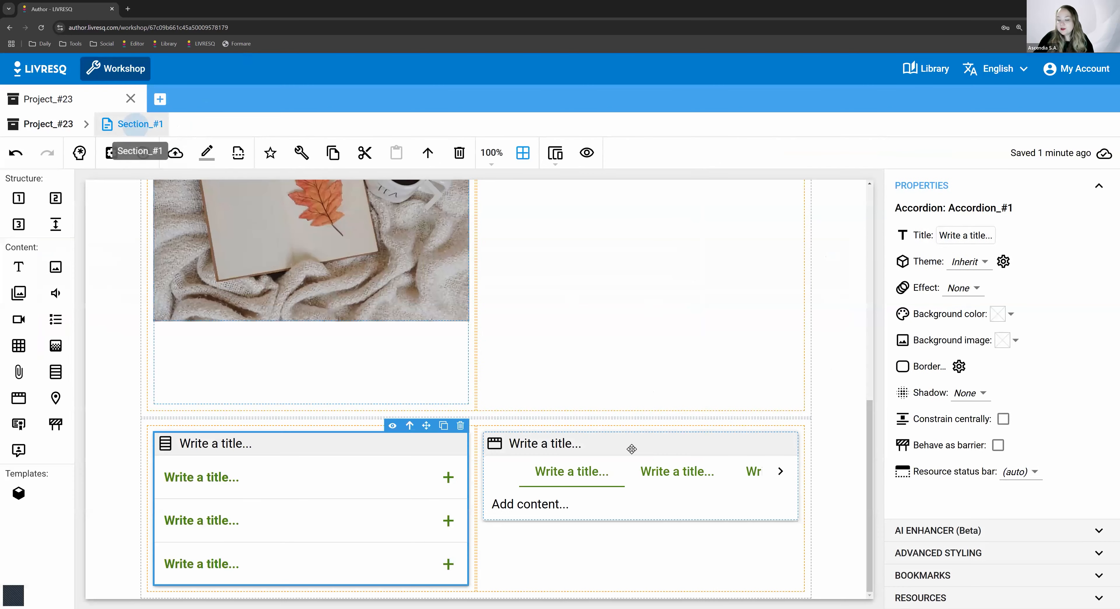
Step: Open the Tabs element for editing and examine the first item's title field and the second item's content field
double_click(615, 460)
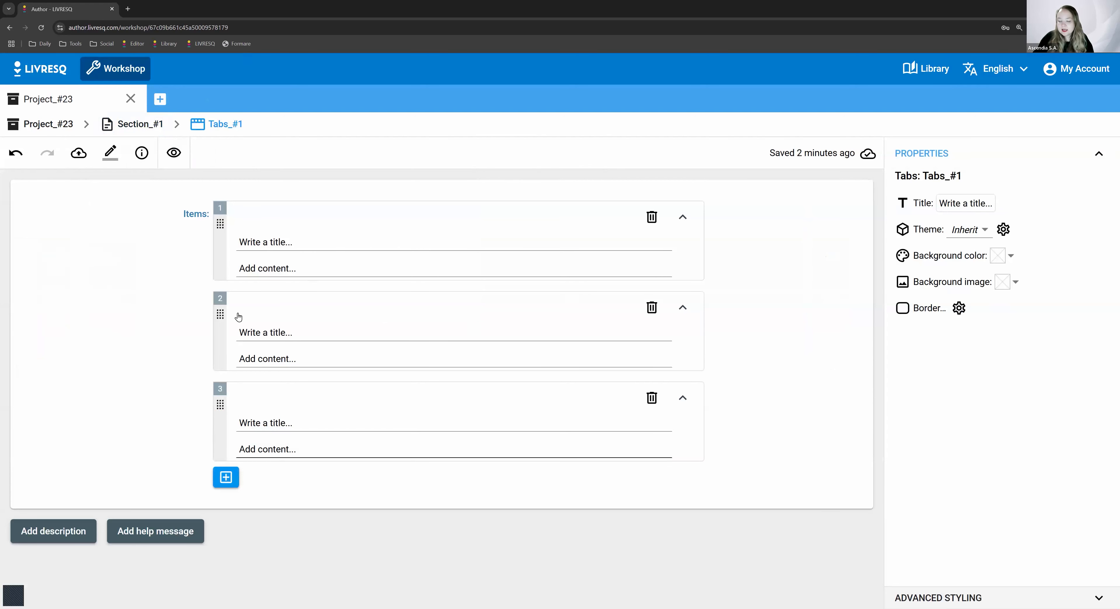
click(263, 243)
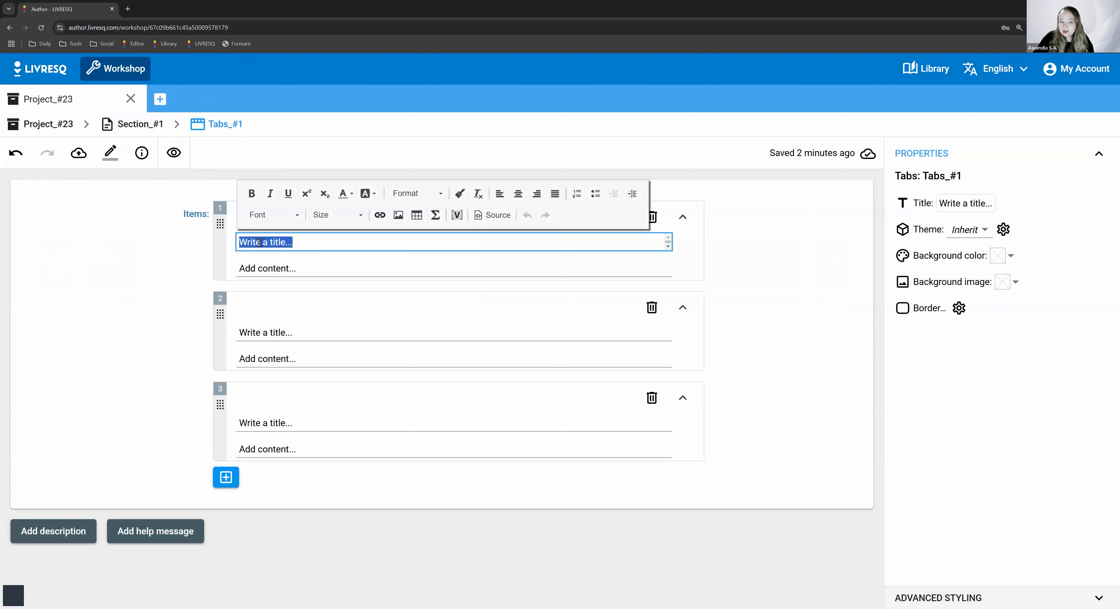
click(275, 358)
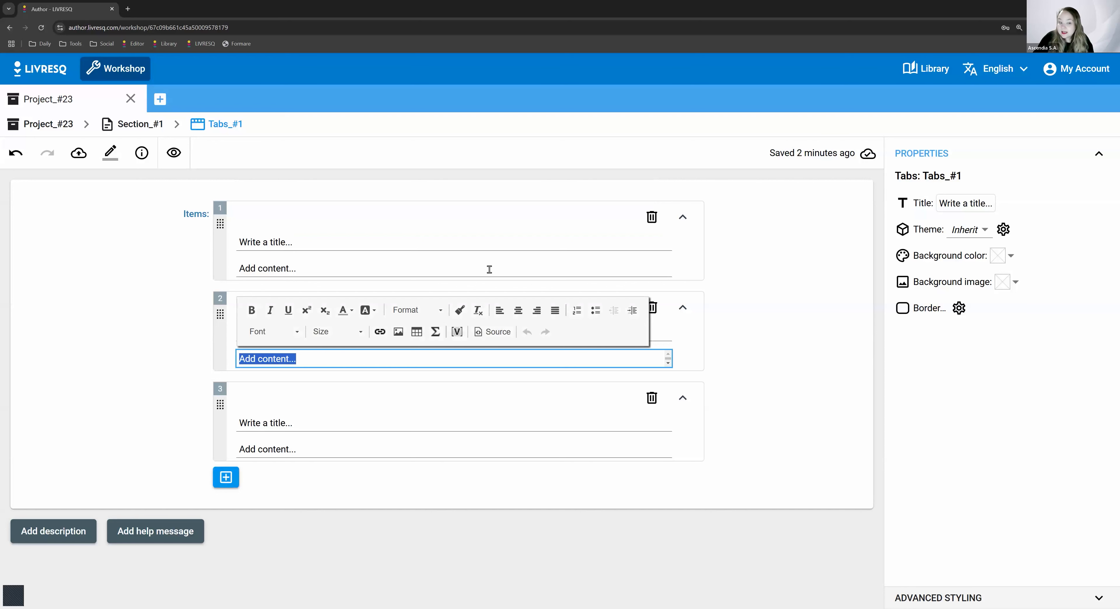
Step: Remove the Tabs element's third item, add a new one in its place, and return to Section_#1
click(651, 398)
click(219, 394)
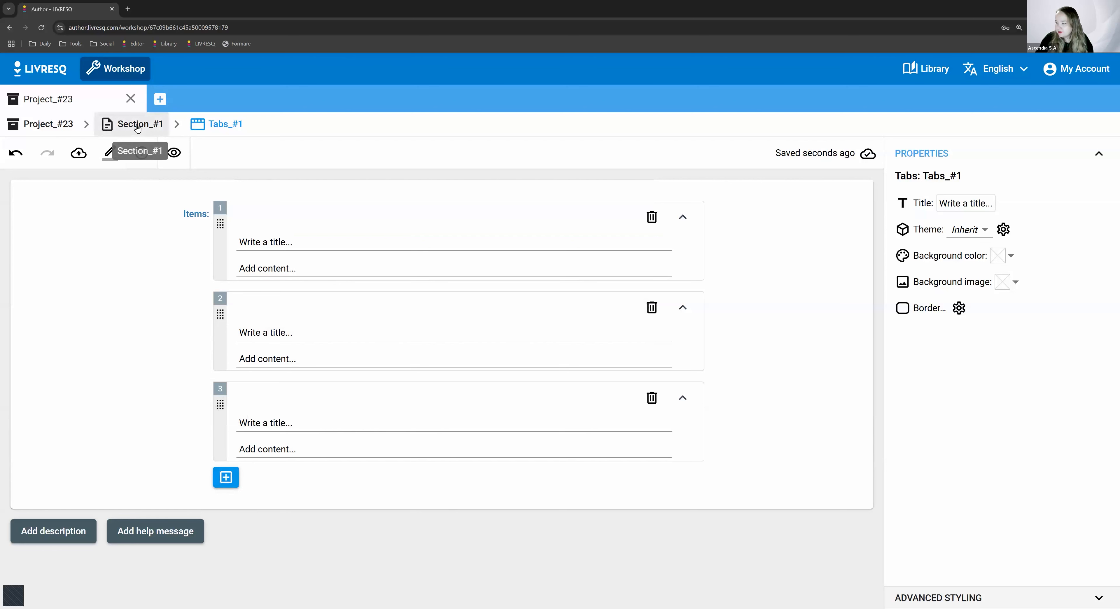
click(137, 127)
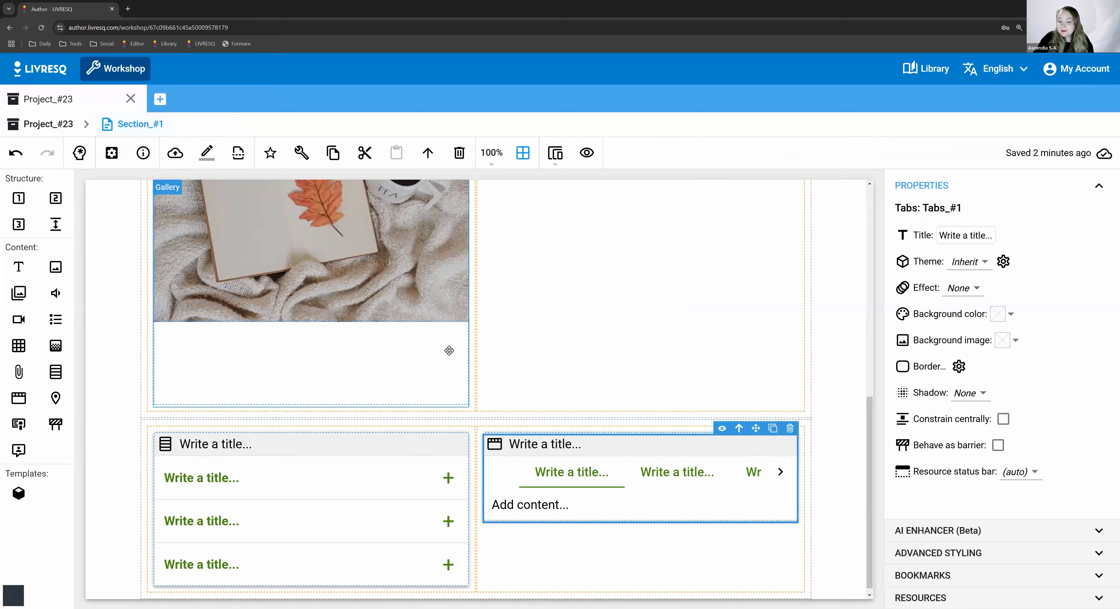
Step: Return to the Project_#23 overview and open the details of the CHESTIONAR publication in the LIVRESQ Library in a new browser tab
scroll(446, 345, up, 8)
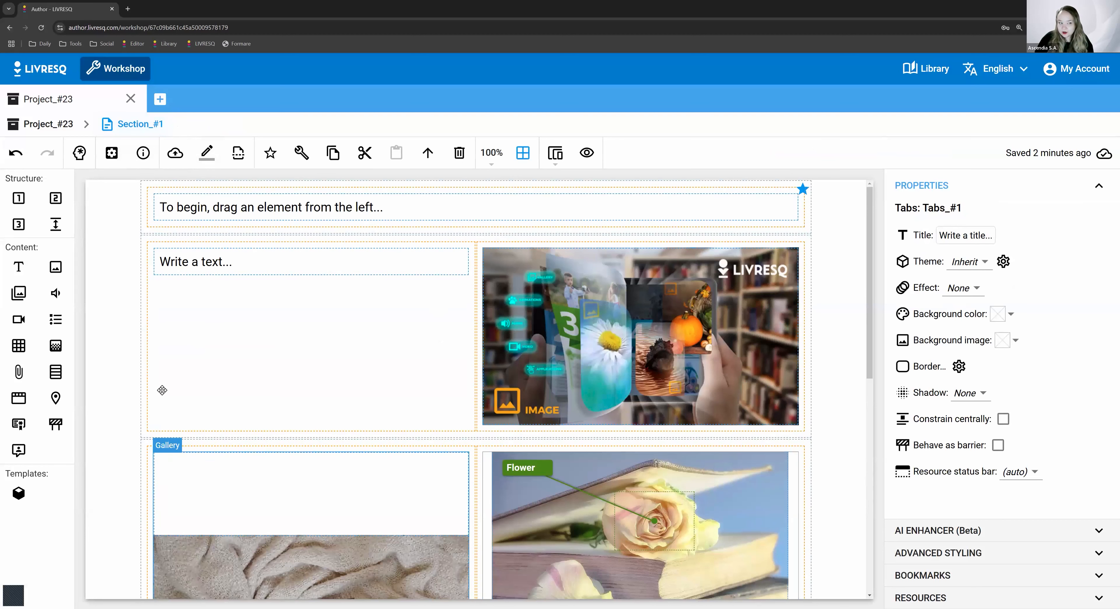
click(29, 126)
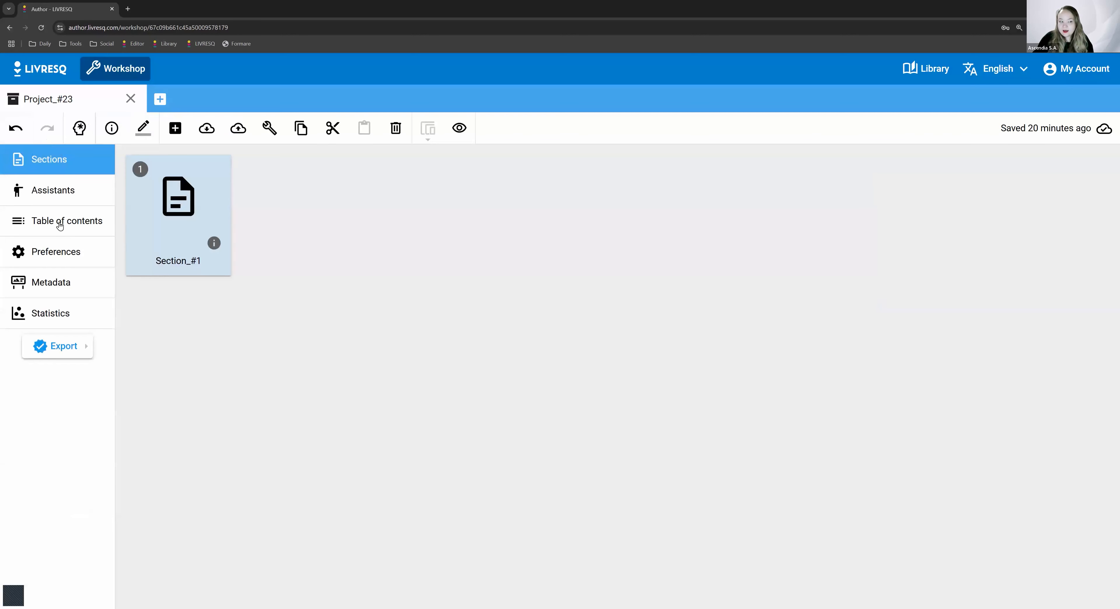
click(127, 9)
click(165, 47)
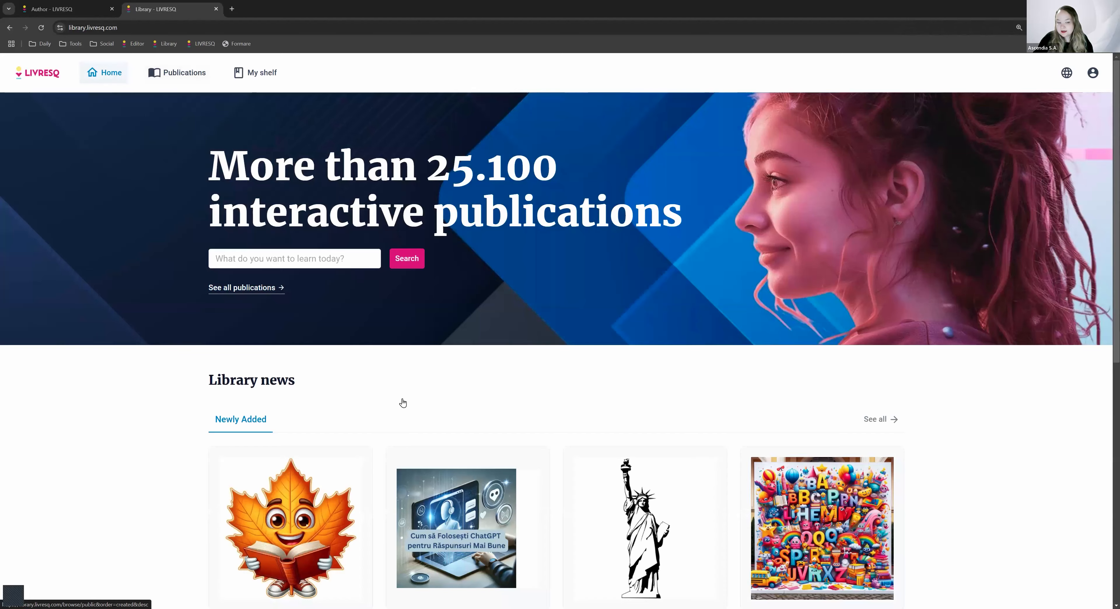
scroll(400, 400, down, 4)
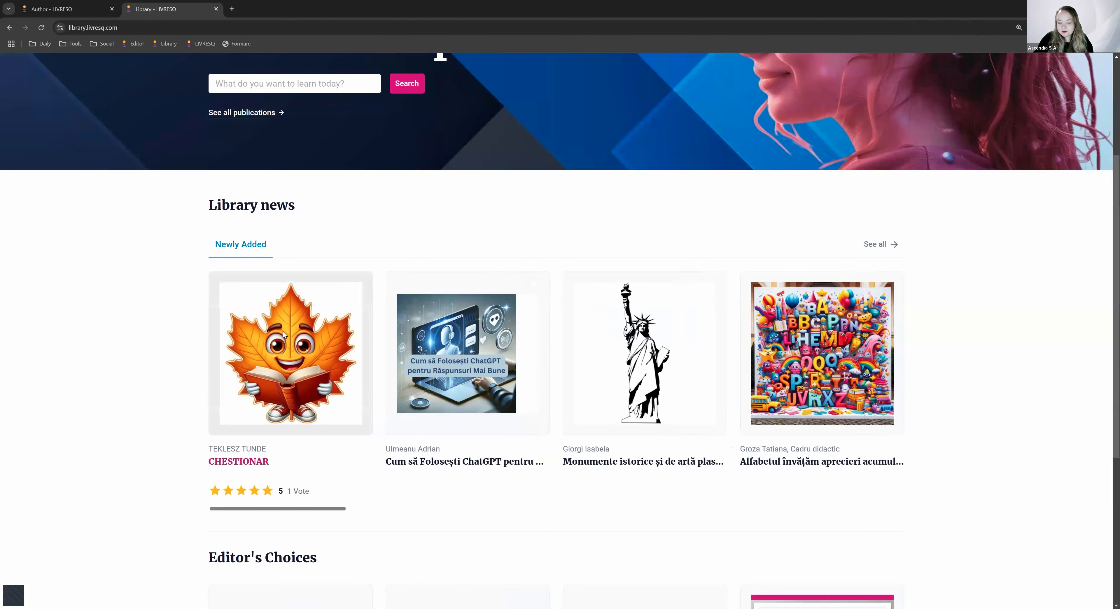
click(321, 370)
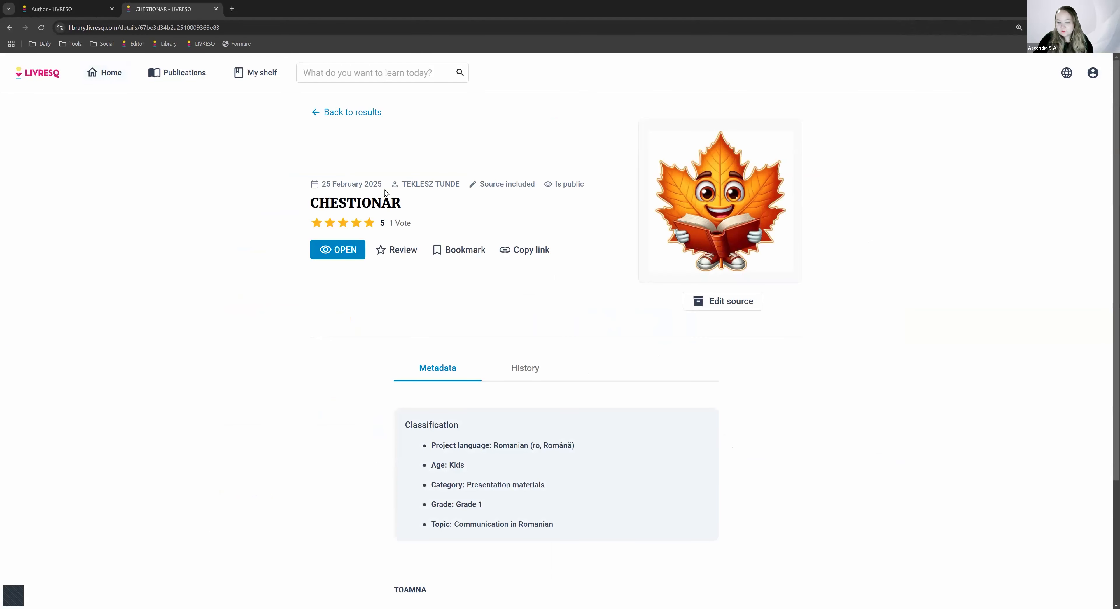
Step: Compare the CHESTIONAR publication's library details with the Metadata settings of Project_#23, including the options for adding a thumbnail image
scroll(487, 170, down, 2)
scroll(479, 304, up, 2)
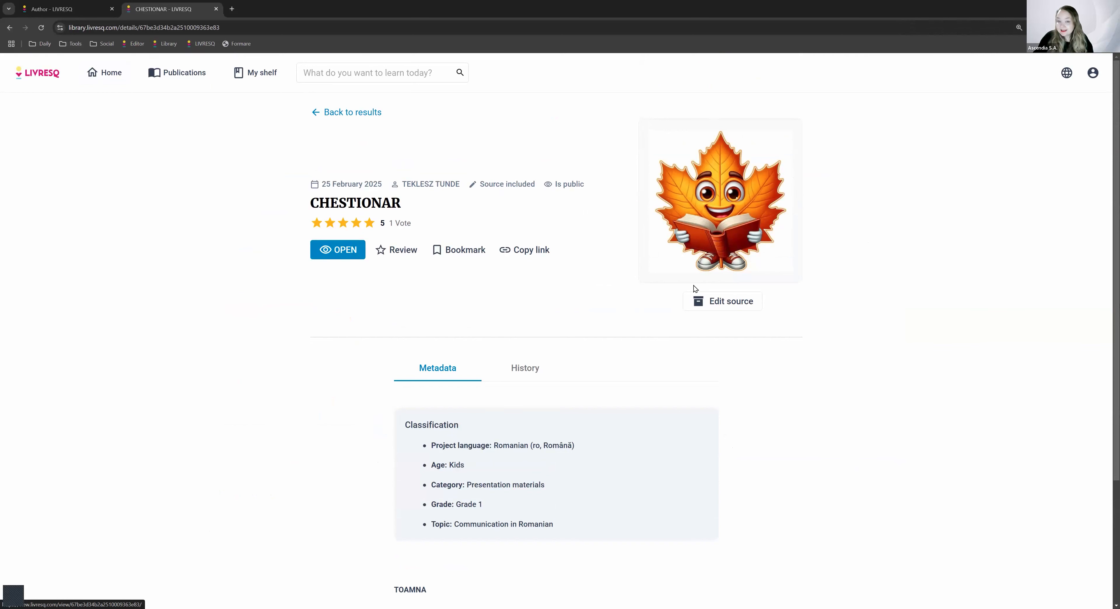
click(64, 5)
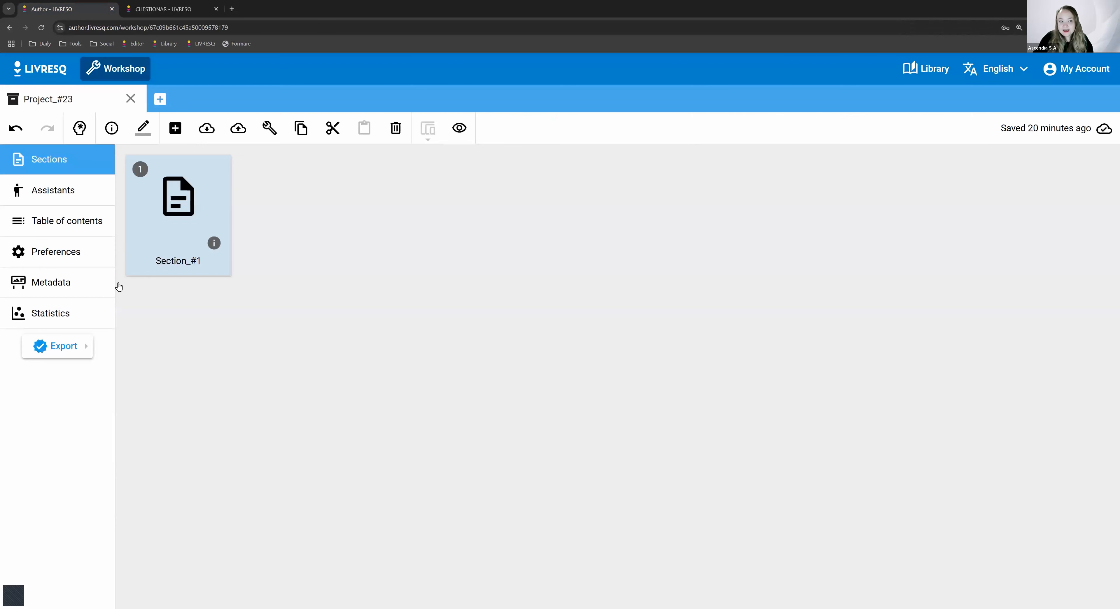
click(55, 282)
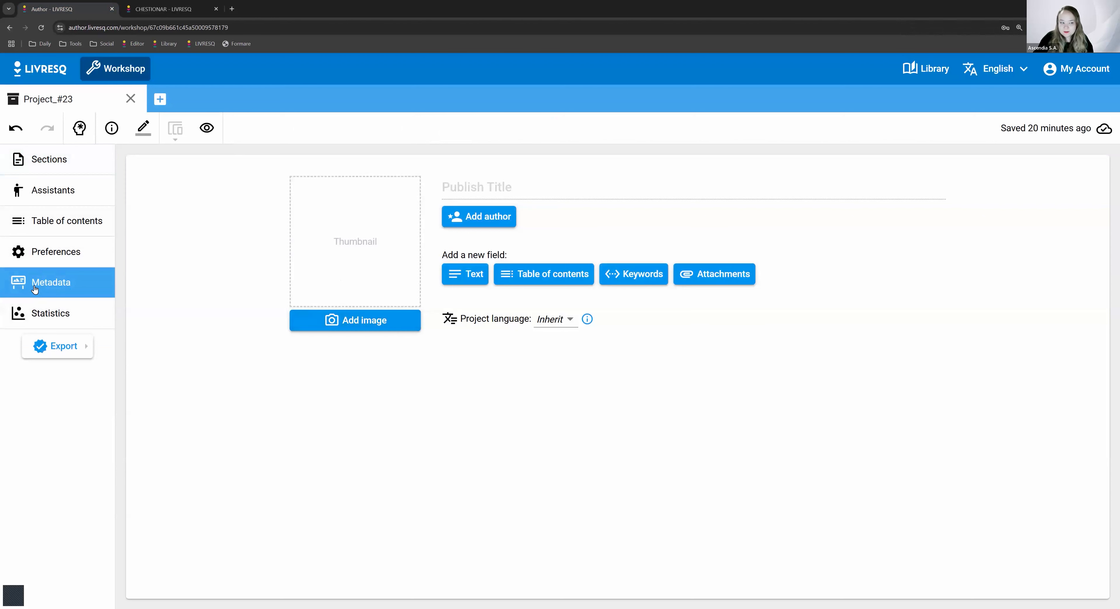
click(179, 8)
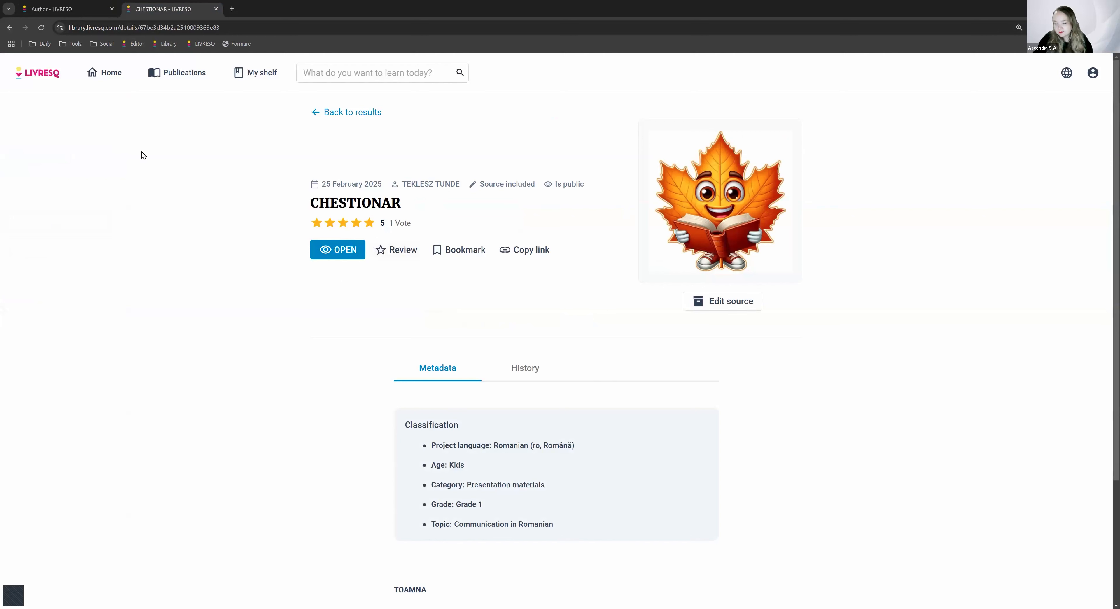
scroll(510, 288, down, 2)
scroll(463, 291, up, 2)
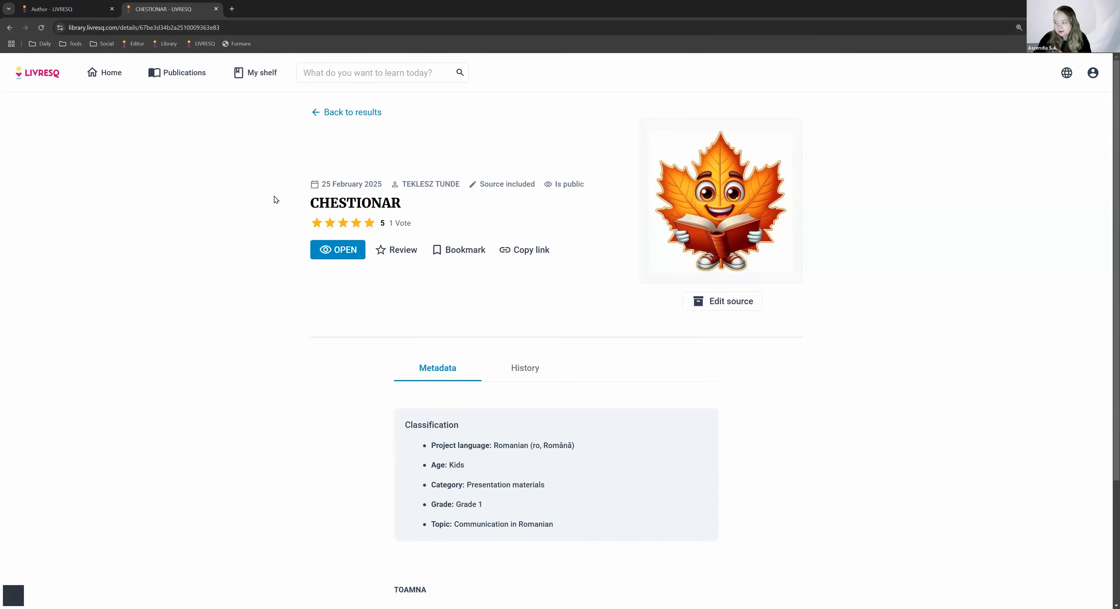
click(69, 9)
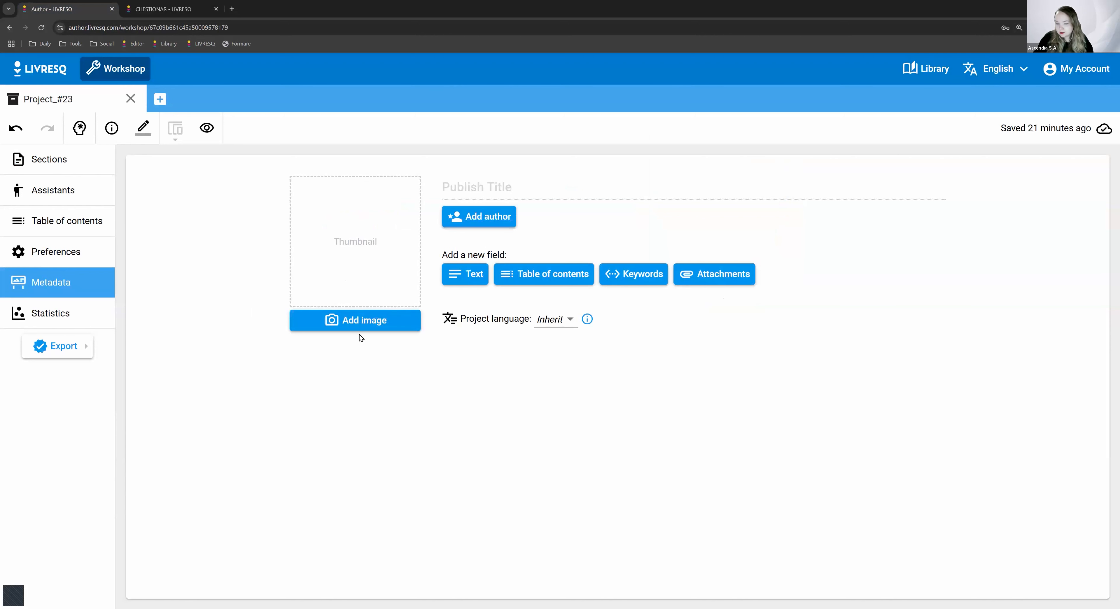
click(364, 327)
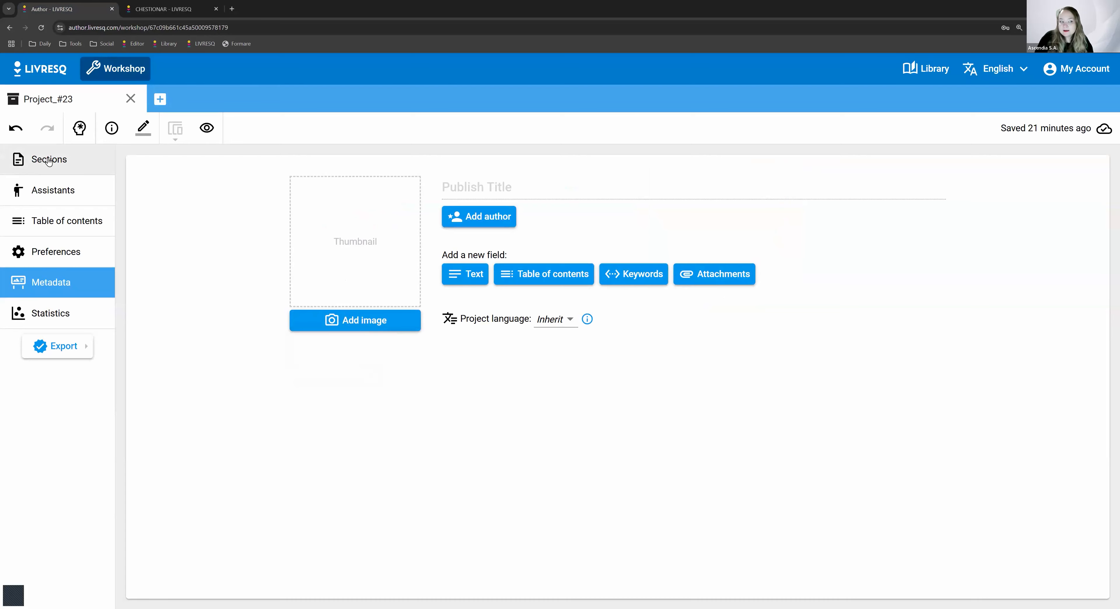
Step: Open Section_#1, select its first row, and return to the Project_#23 overview
click(69, 170)
double_click(193, 203)
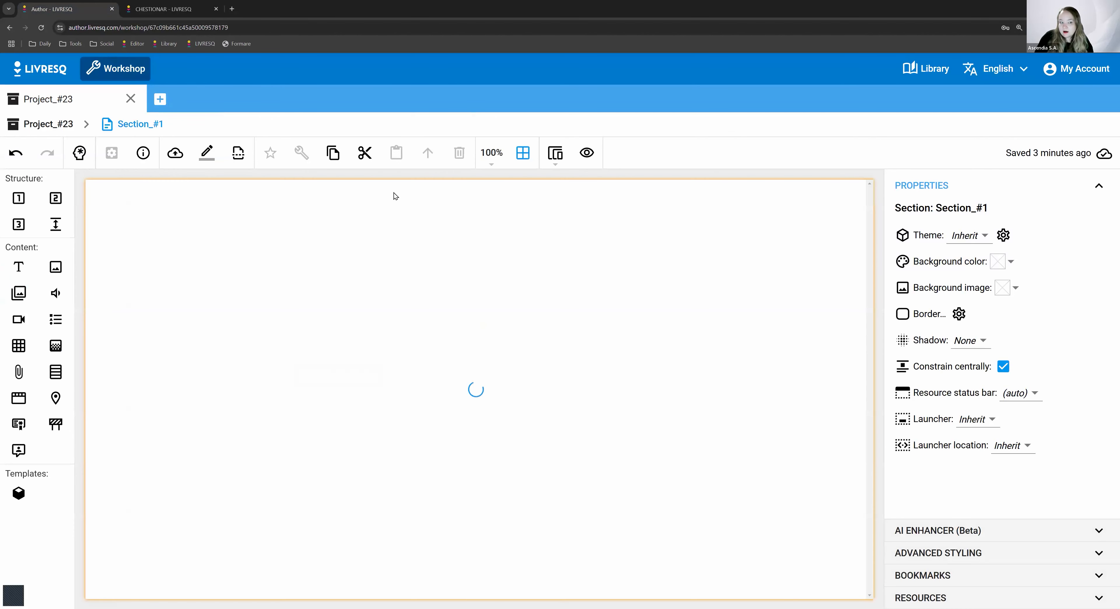
click(143, 217)
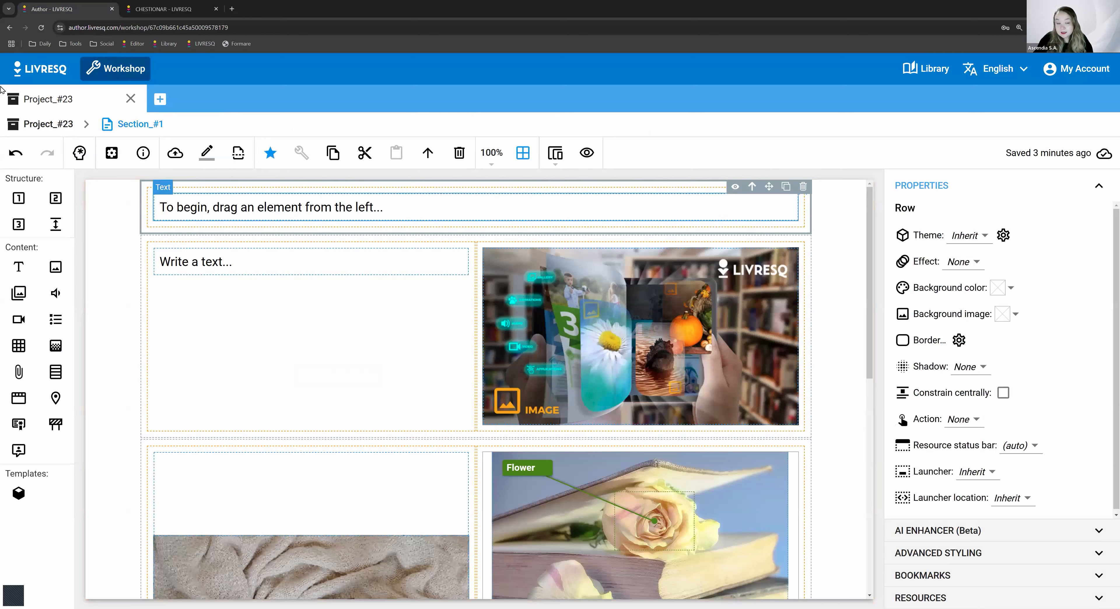
click(54, 126)
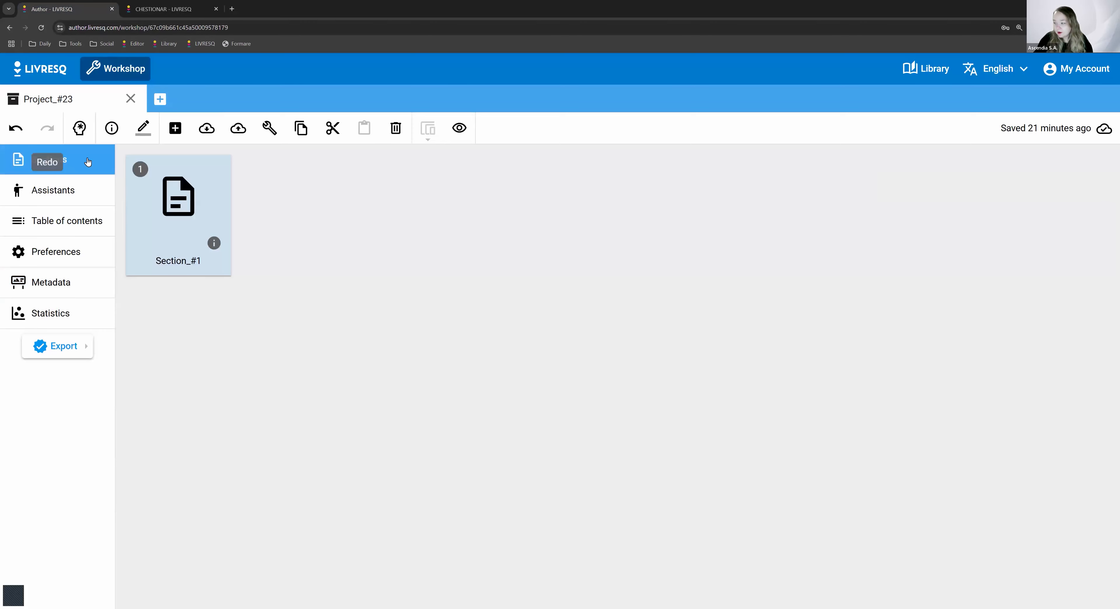
Step: Open the Preferences of Project_#23 after a brief look at its Metadata, and examine the table of contents in the sample preview
click(57, 281)
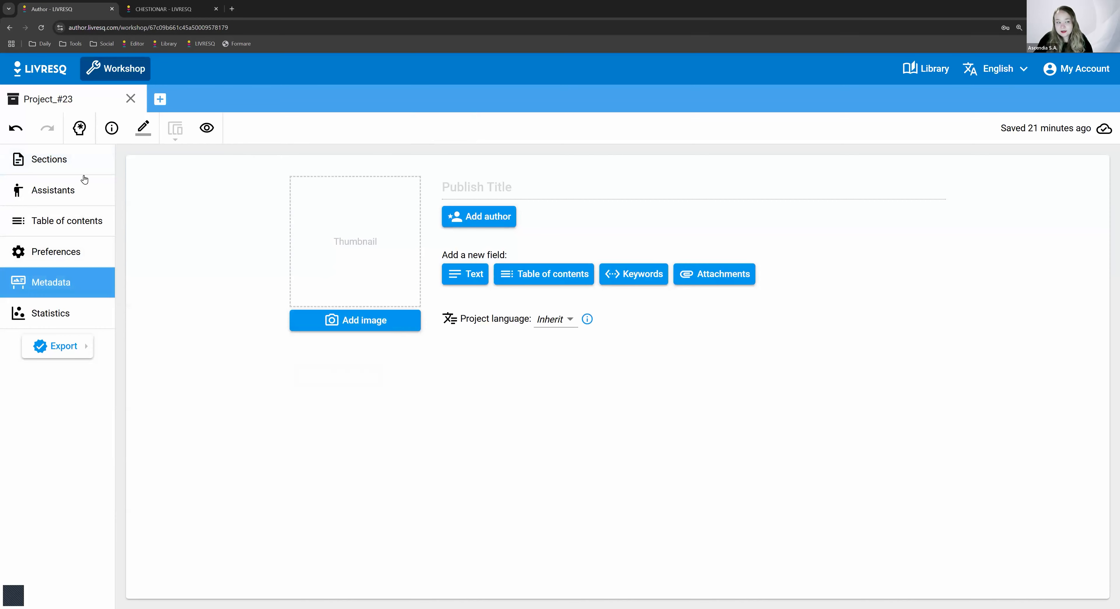
click(82, 167)
click(87, 257)
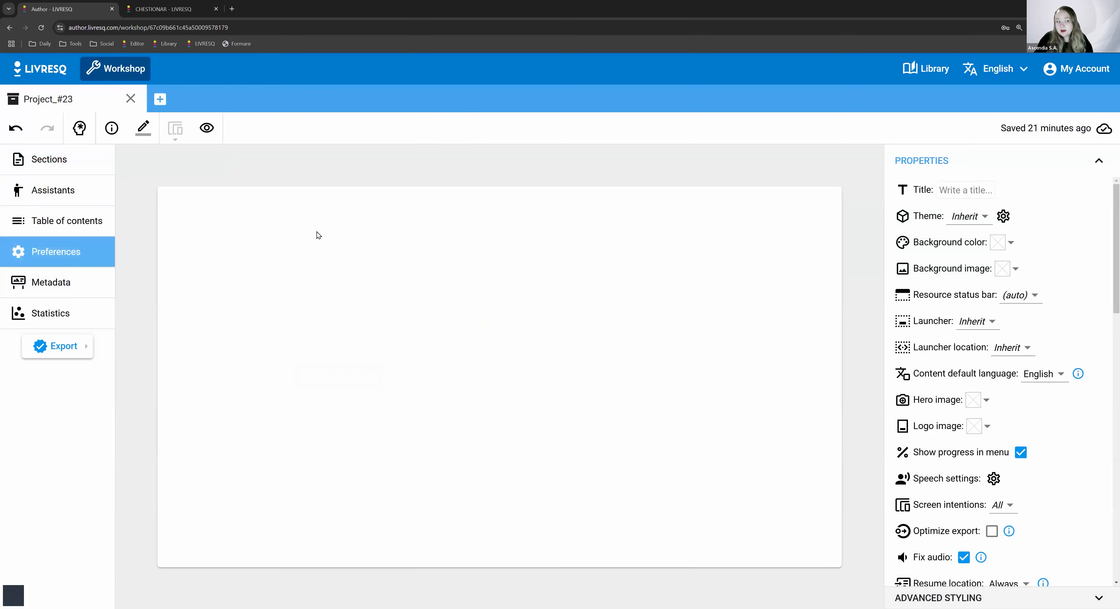
click(171, 203)
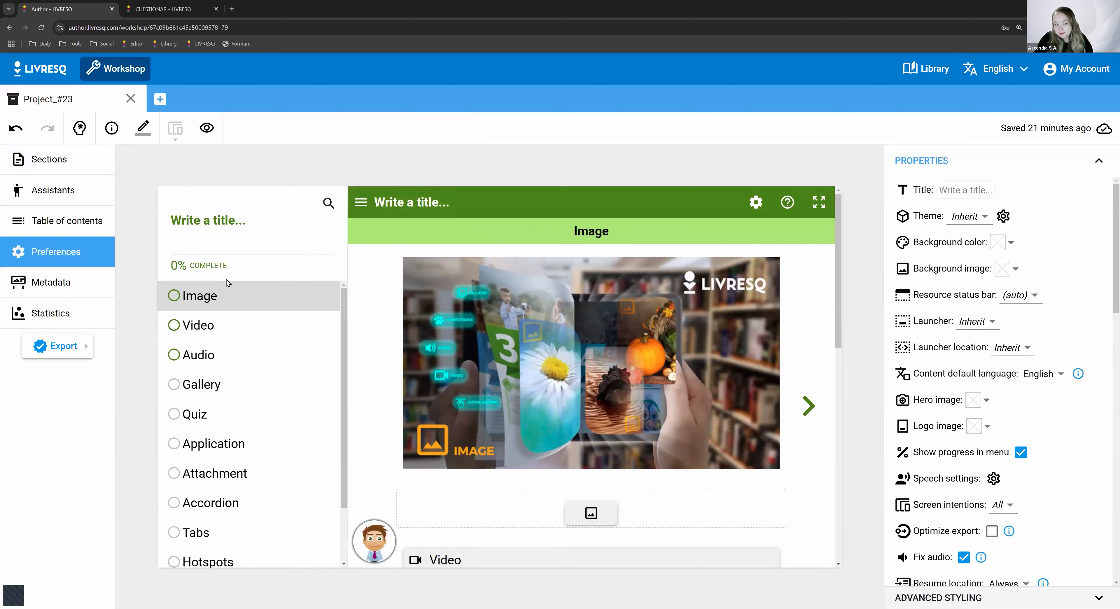
scroll(256, 254, down, 5)
scroll(226, 500, down, 2)
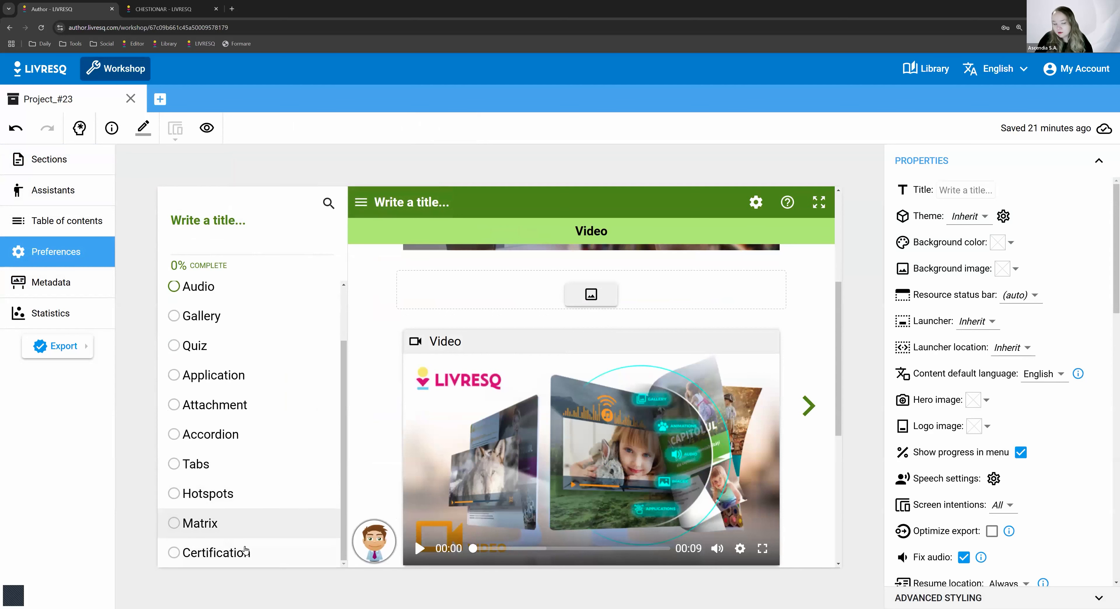
scroll(249, 435, up, 2)
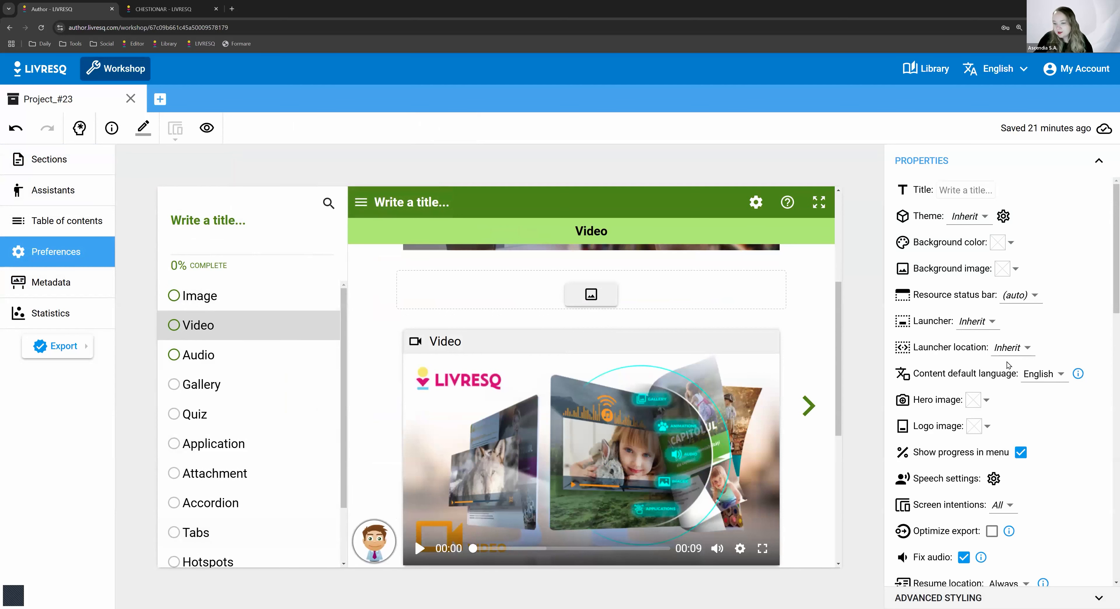
Step: Set the project's hero image to the Pixabay stock photo of old books on a shelf, from the results for "book"
click(974, 399)
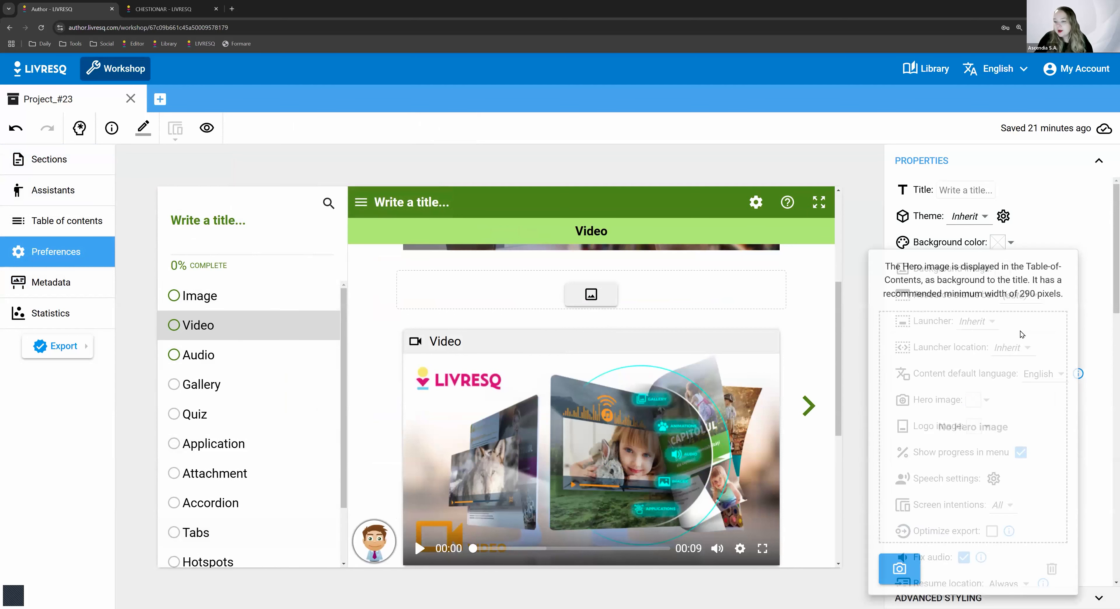
click(897, 568)
click(926, 581)
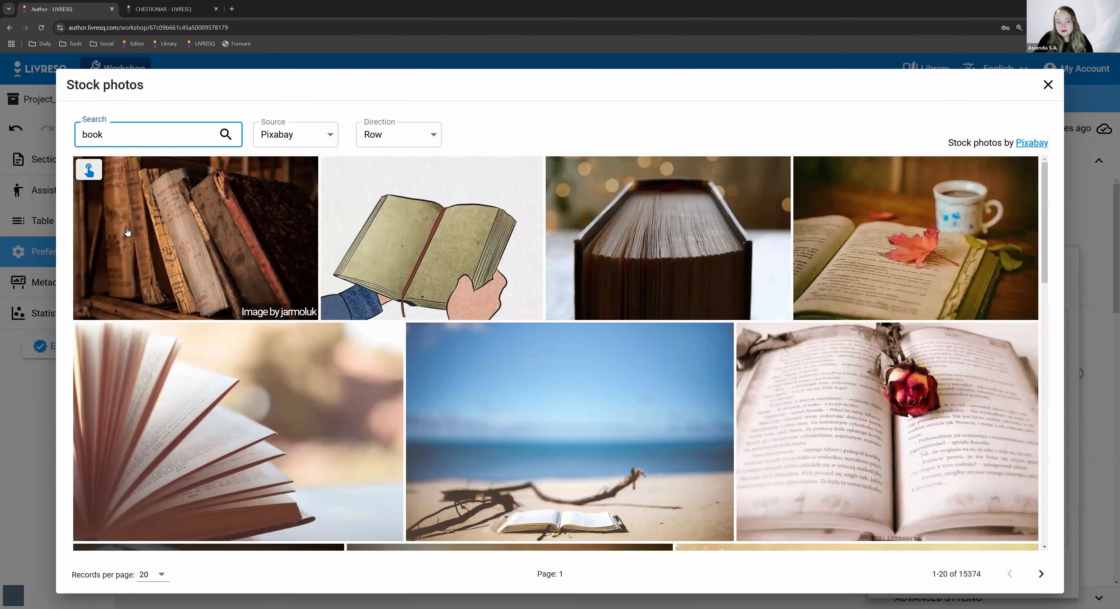
click(128, 231)
click(150, 220)
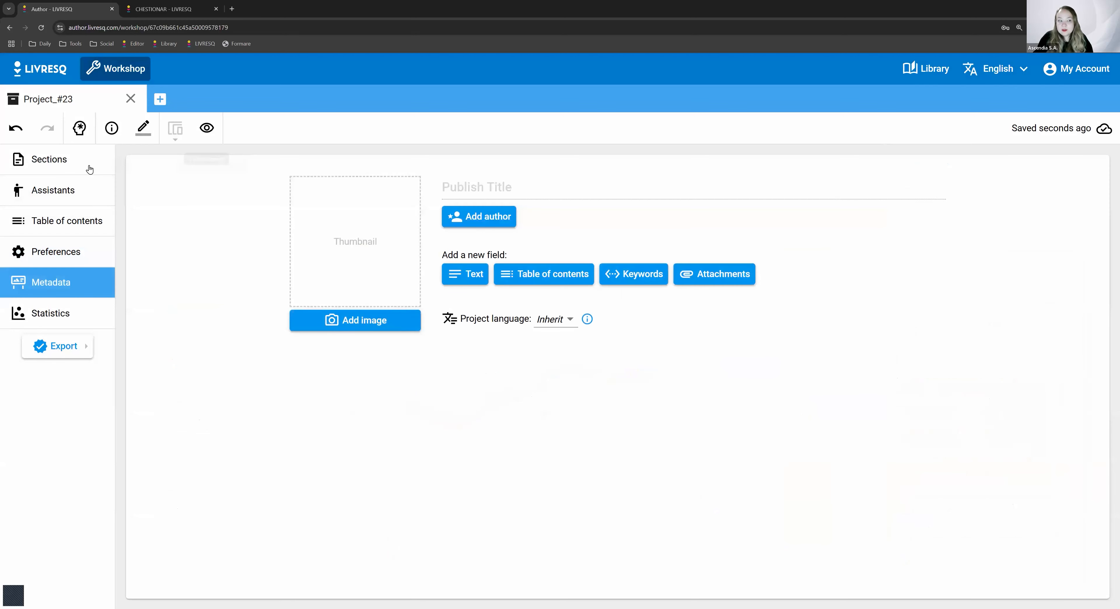
Step: Open Section_#1 from the project's sections, view the Resources list, and return to the section in the Workshop
click(89, 165)
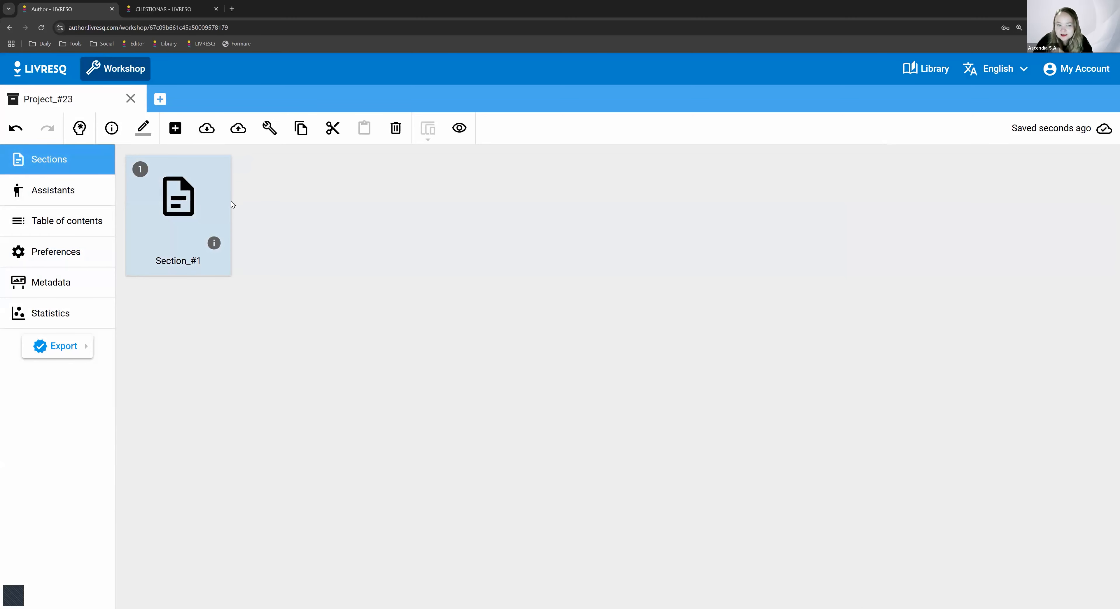
double_click(218, 201)
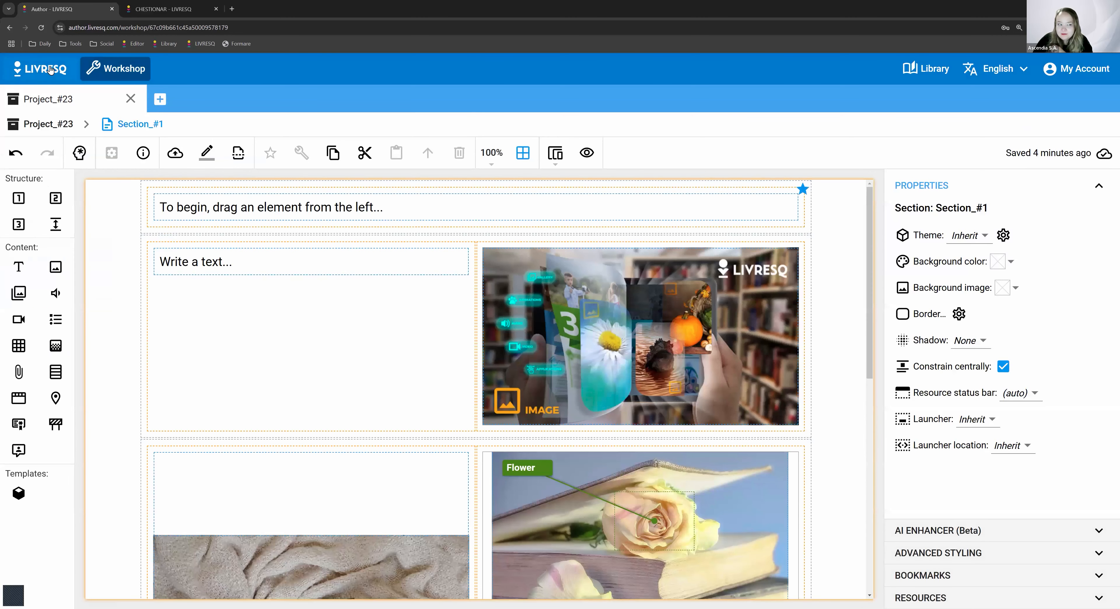
click(50, 70)
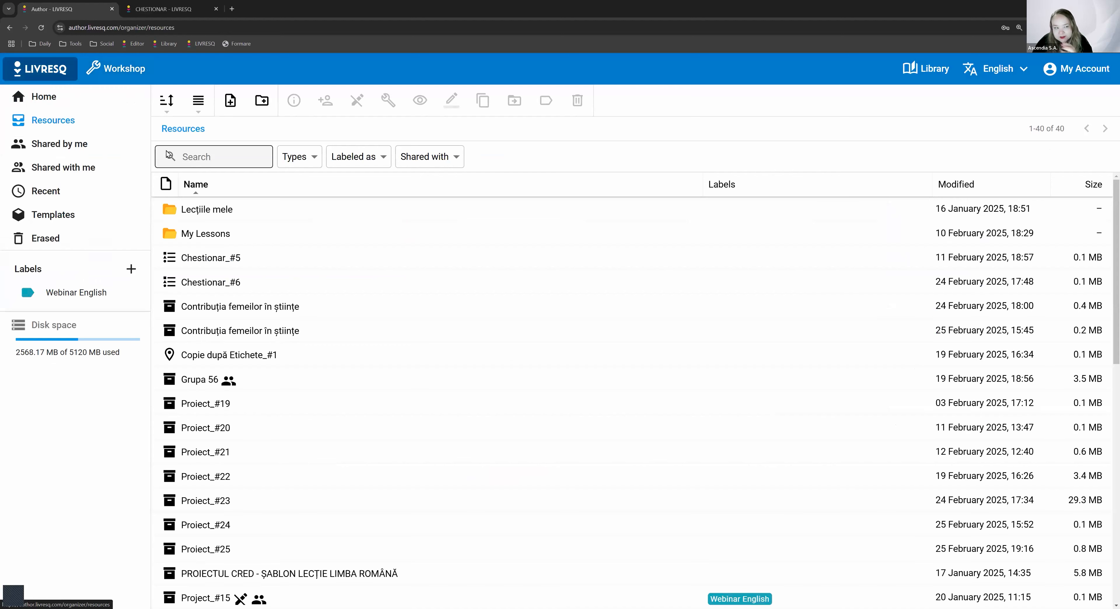
click(123, 70)
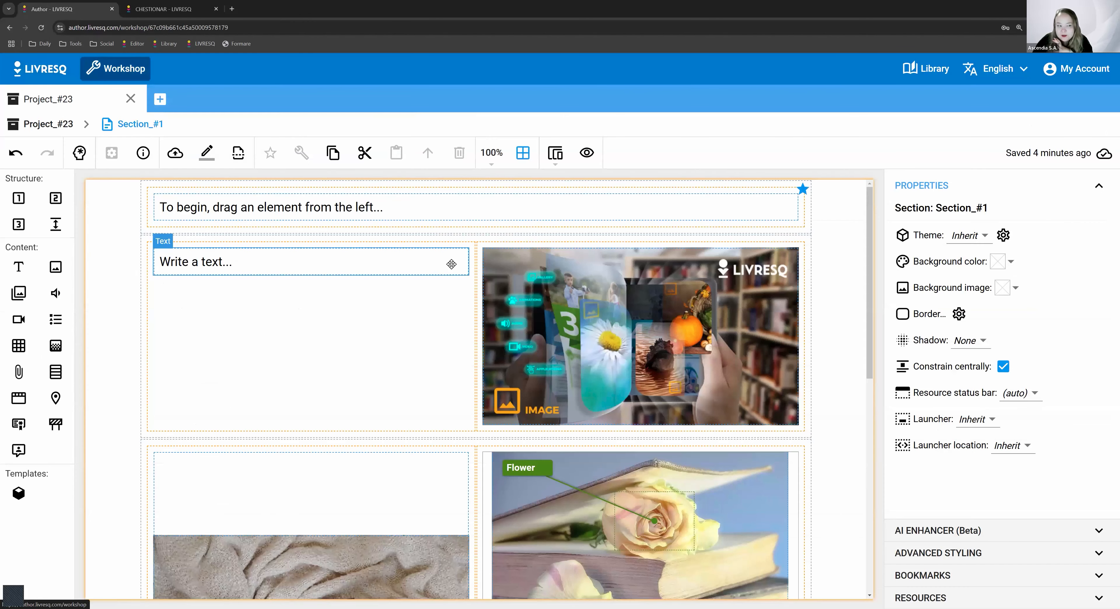